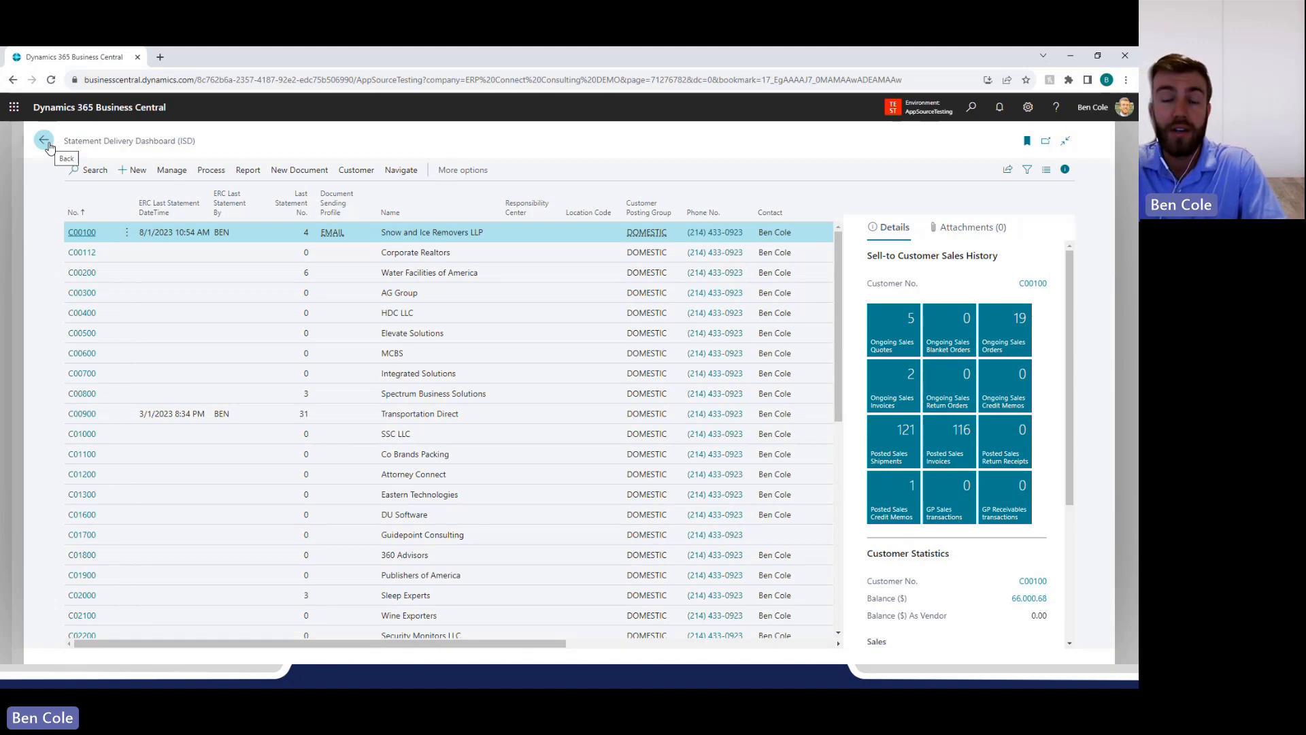
Leave the delivery dashboards for the home page and search for "ISD".
click(45, 141)
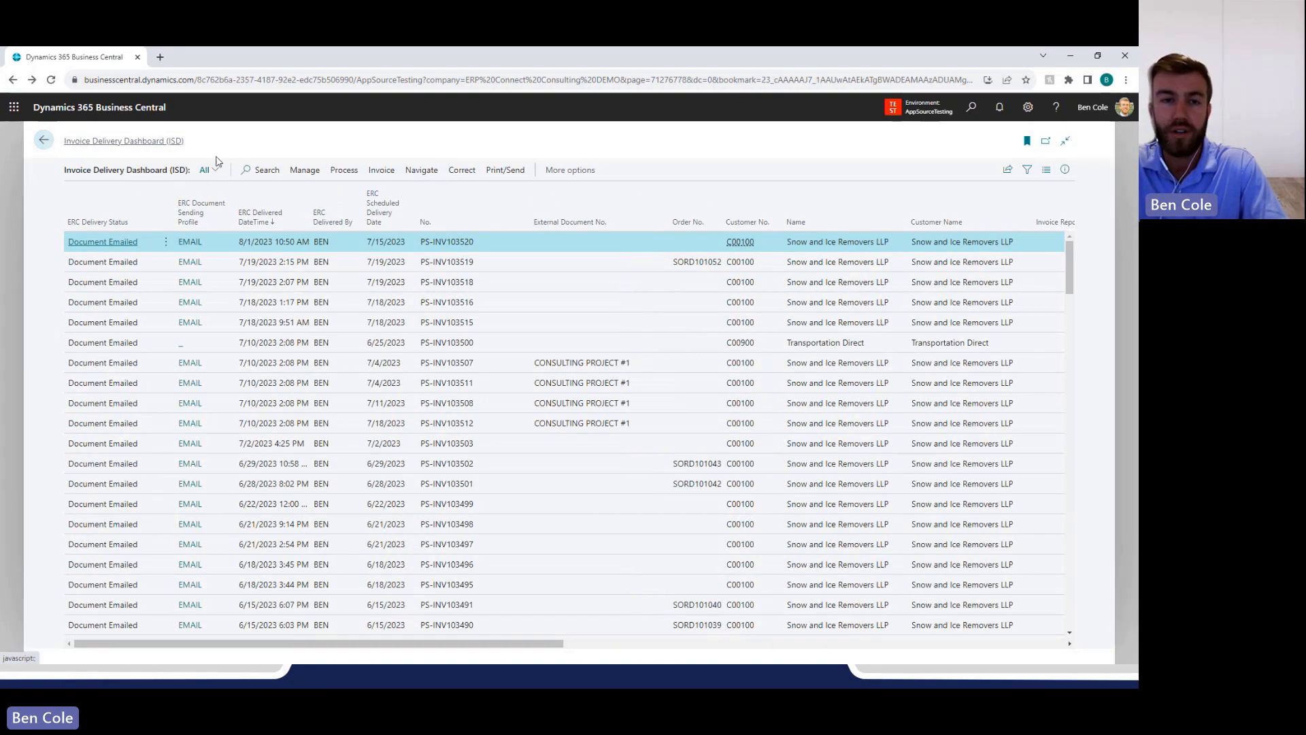
click(45, 141)
click(972, 107)
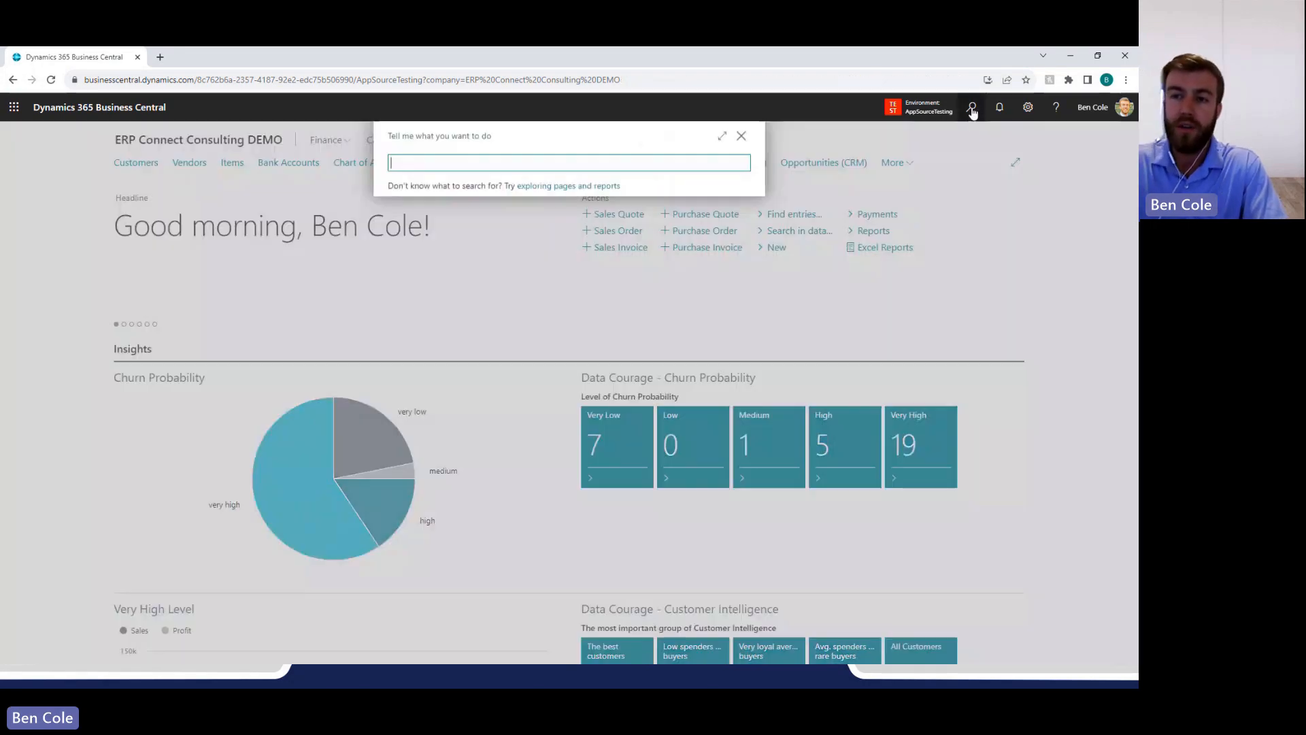
text(ISD)
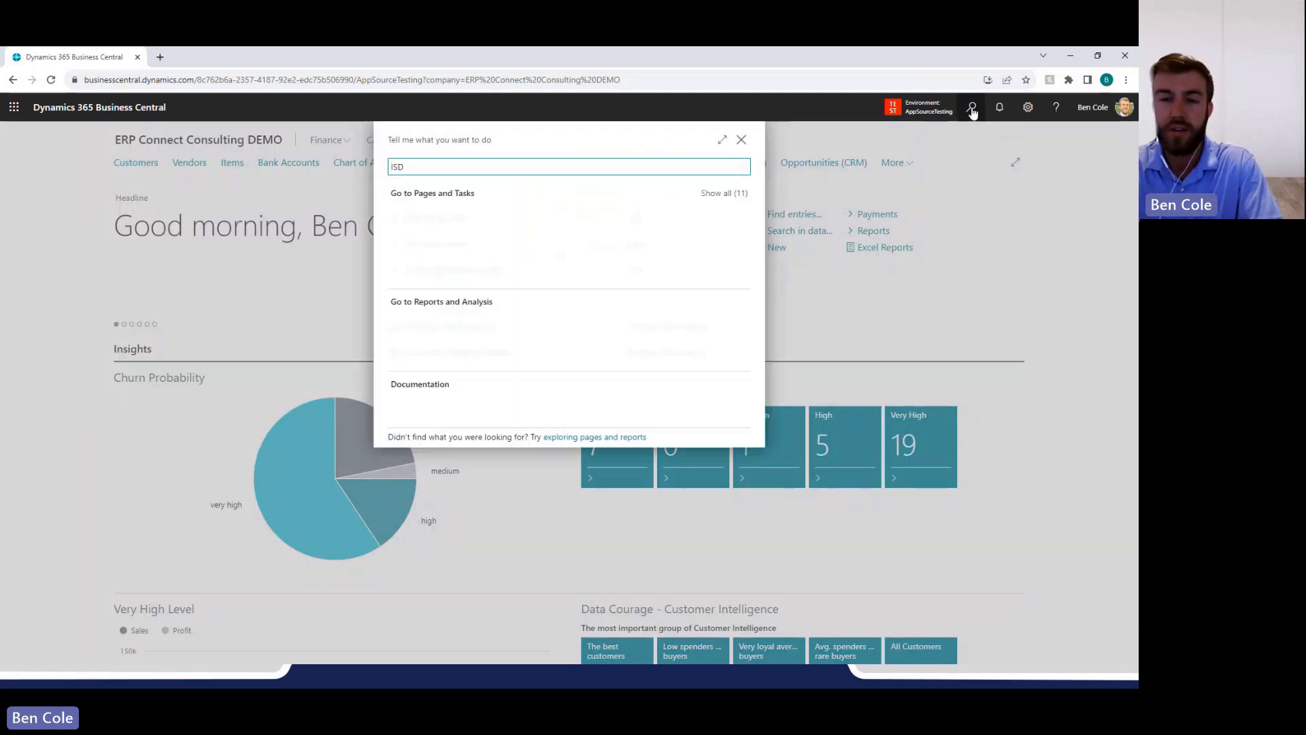
Expand the page results and open Invoice and Statement Delivery Setup (ISD).
key(Down)
key(Down)
key(Up)
key(Return)
key(Down)
key(Down)
key(Down)
key(Down)
key(Down)
key(Down)
key(Down)
key(Down)
key(Down)
key(Down)
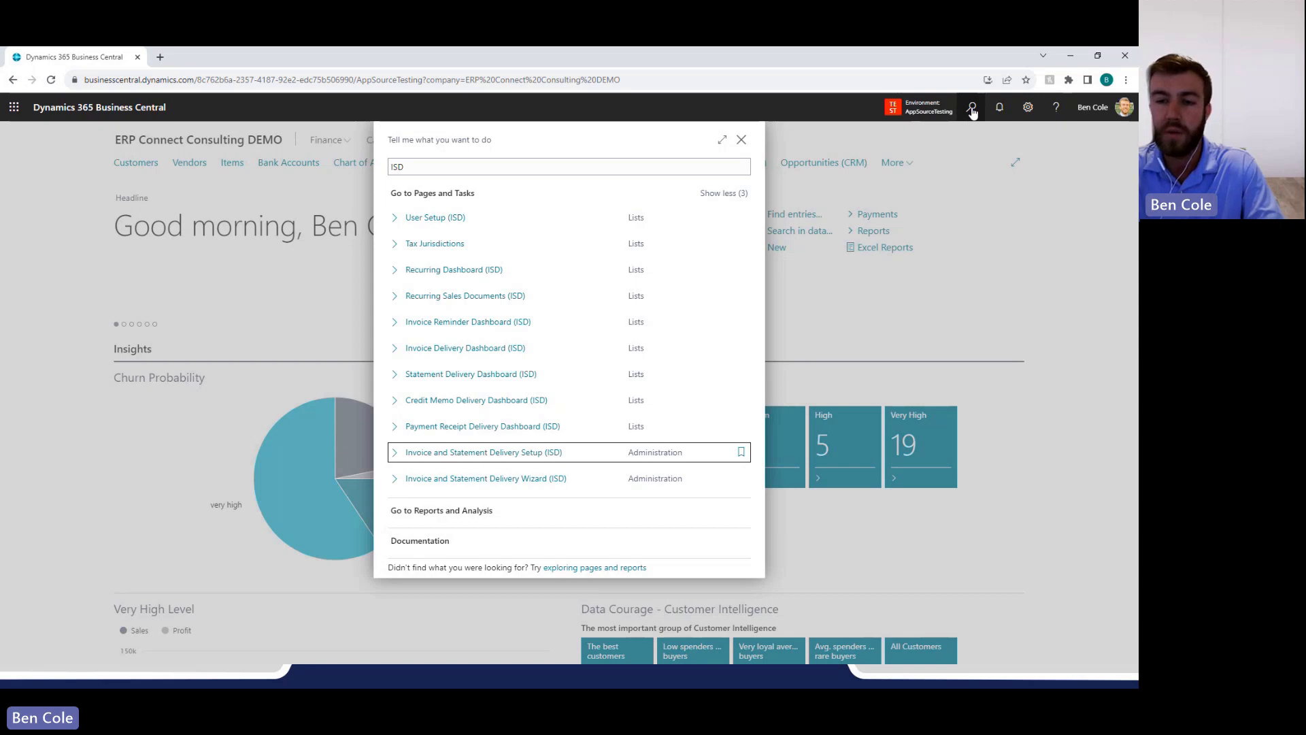
key(Return)
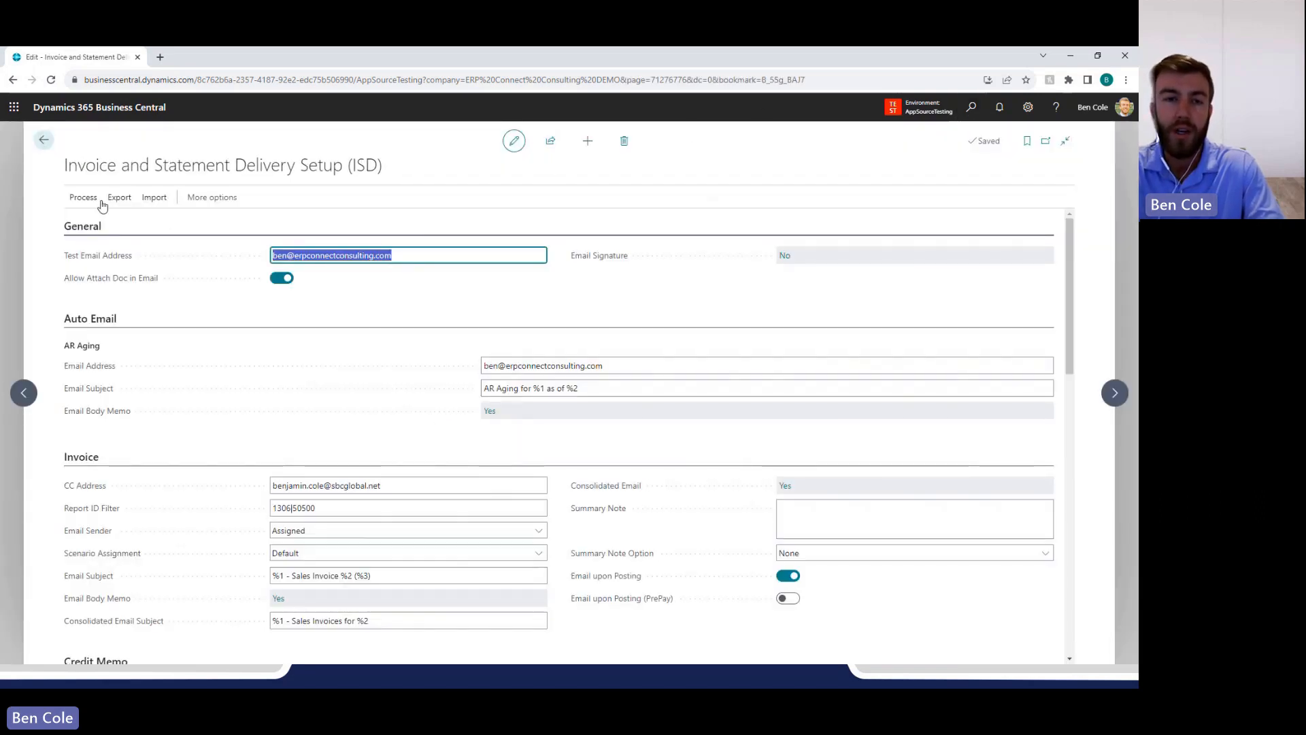
Look over the setup page's processing actions and the Test Email Address field in the General section.
click(101, 202)
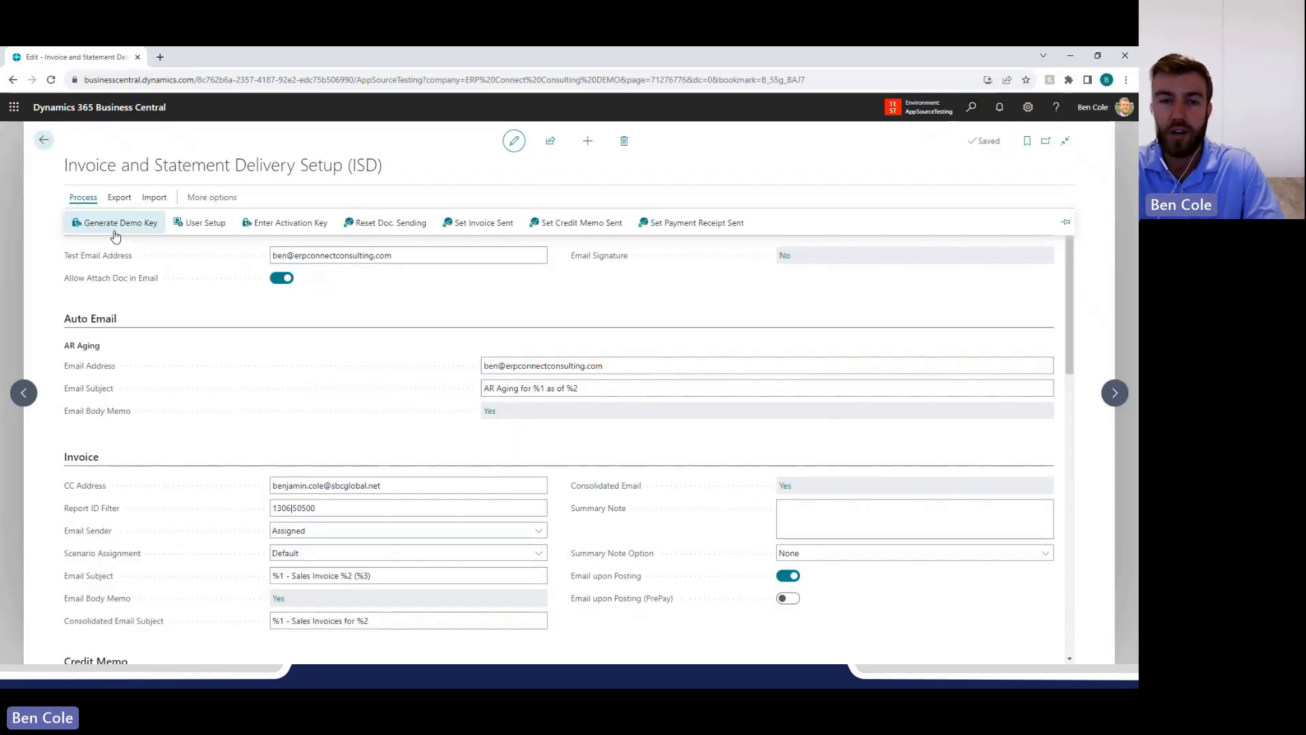
click(224, 260)
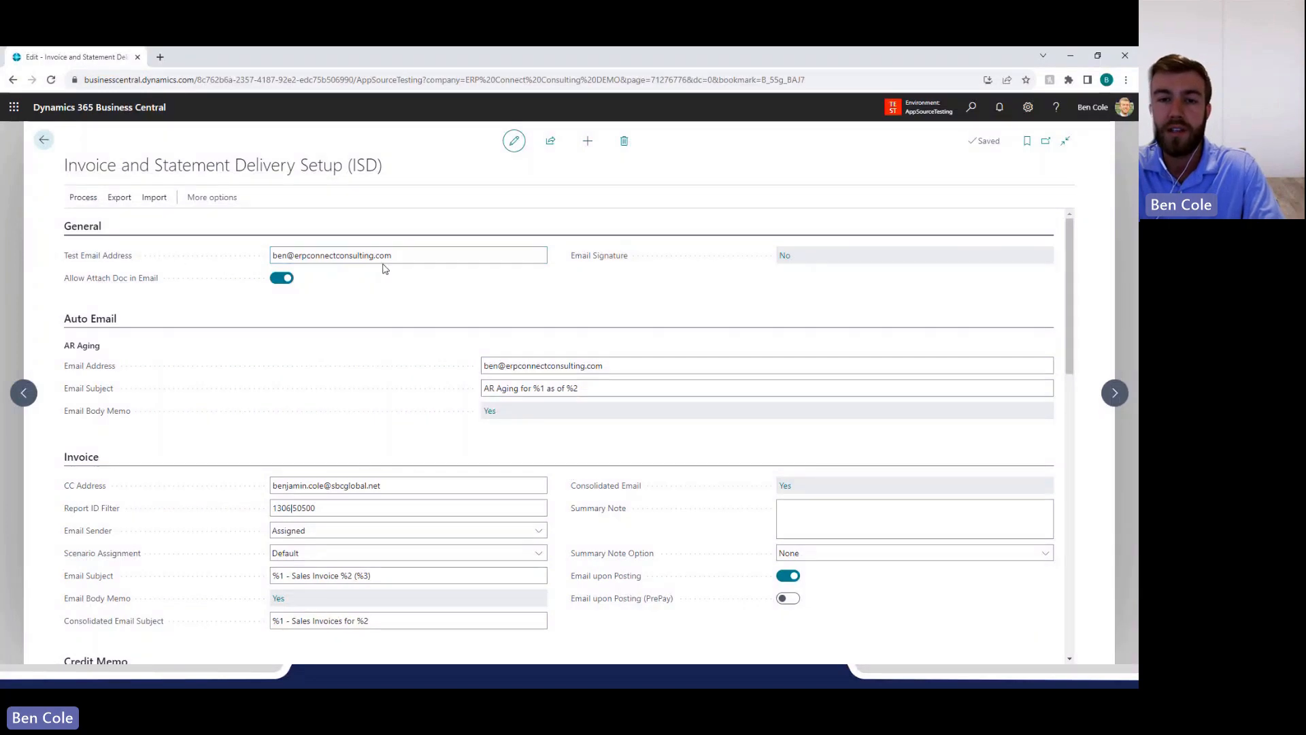
click(413, 256)
click(422, 256)
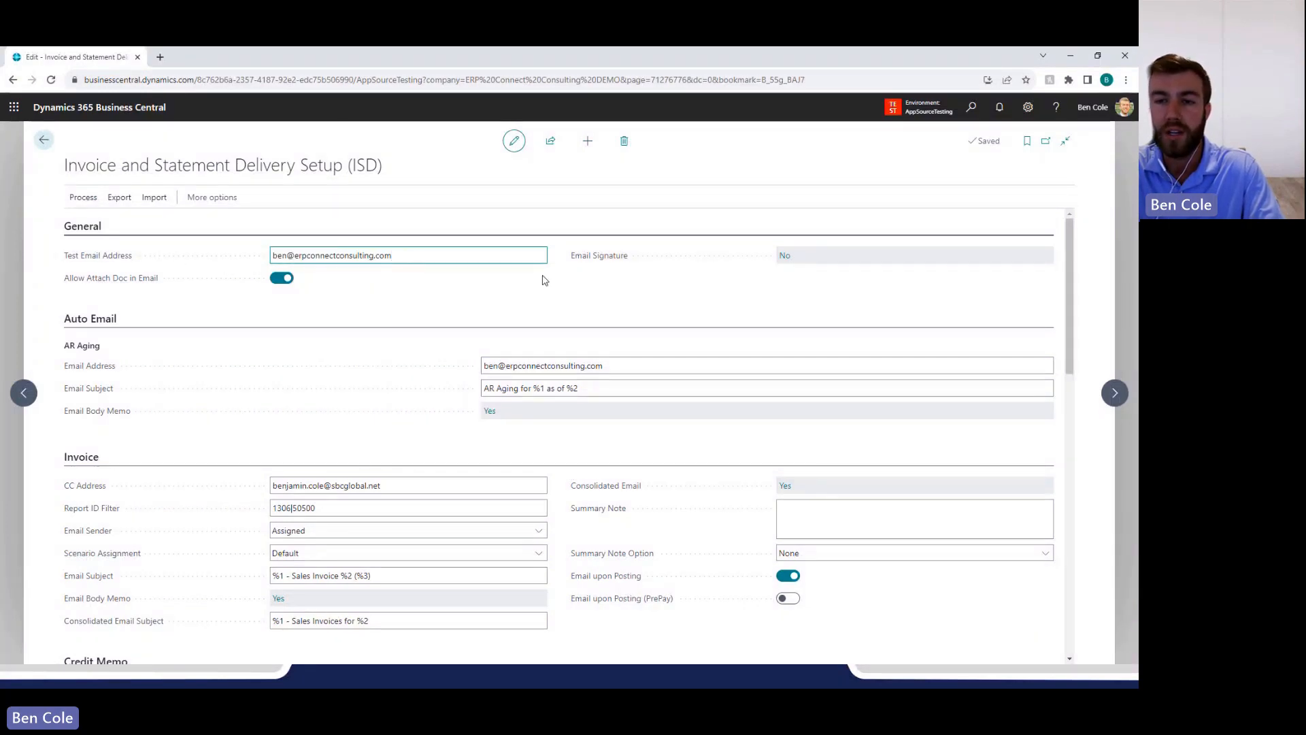
click(544, 279)
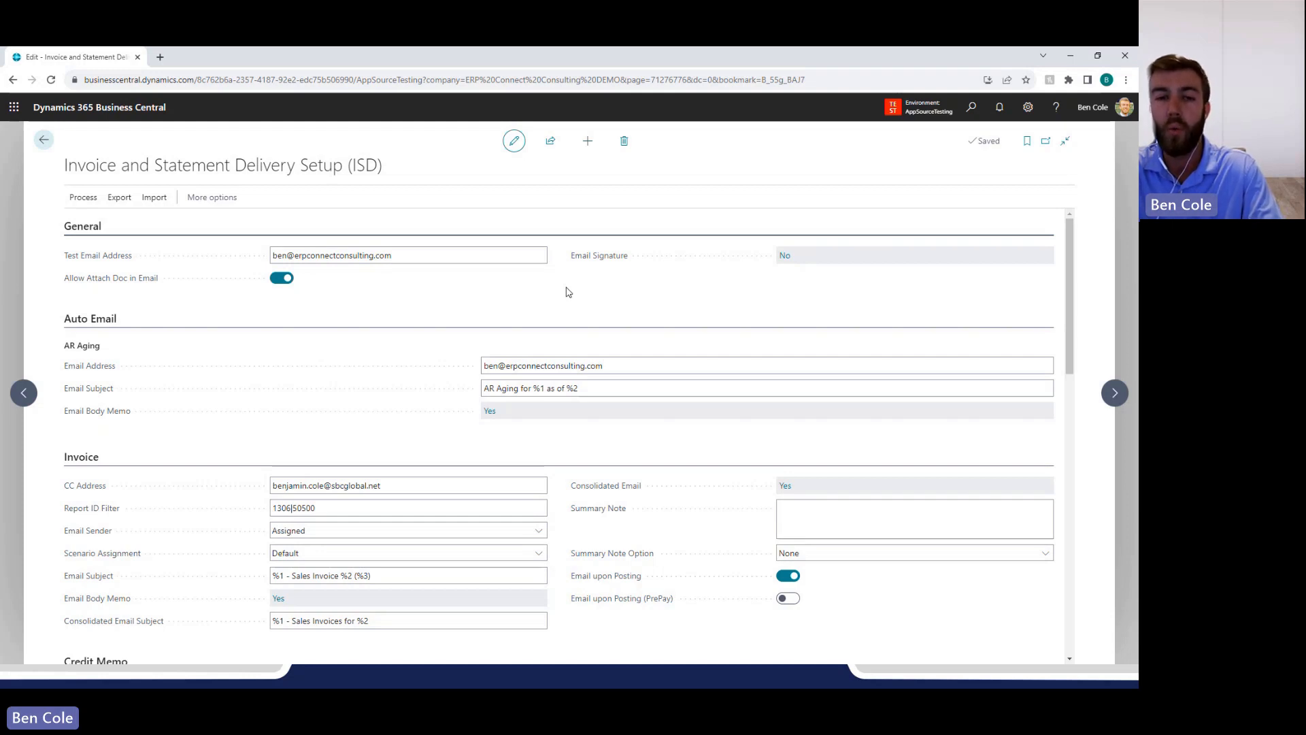
Review the Invoice, Credit Memo, Payment Receipt, Statement, Past Due Reminders and Recurring Documents settings.
scroll(568, 292, down, 1)
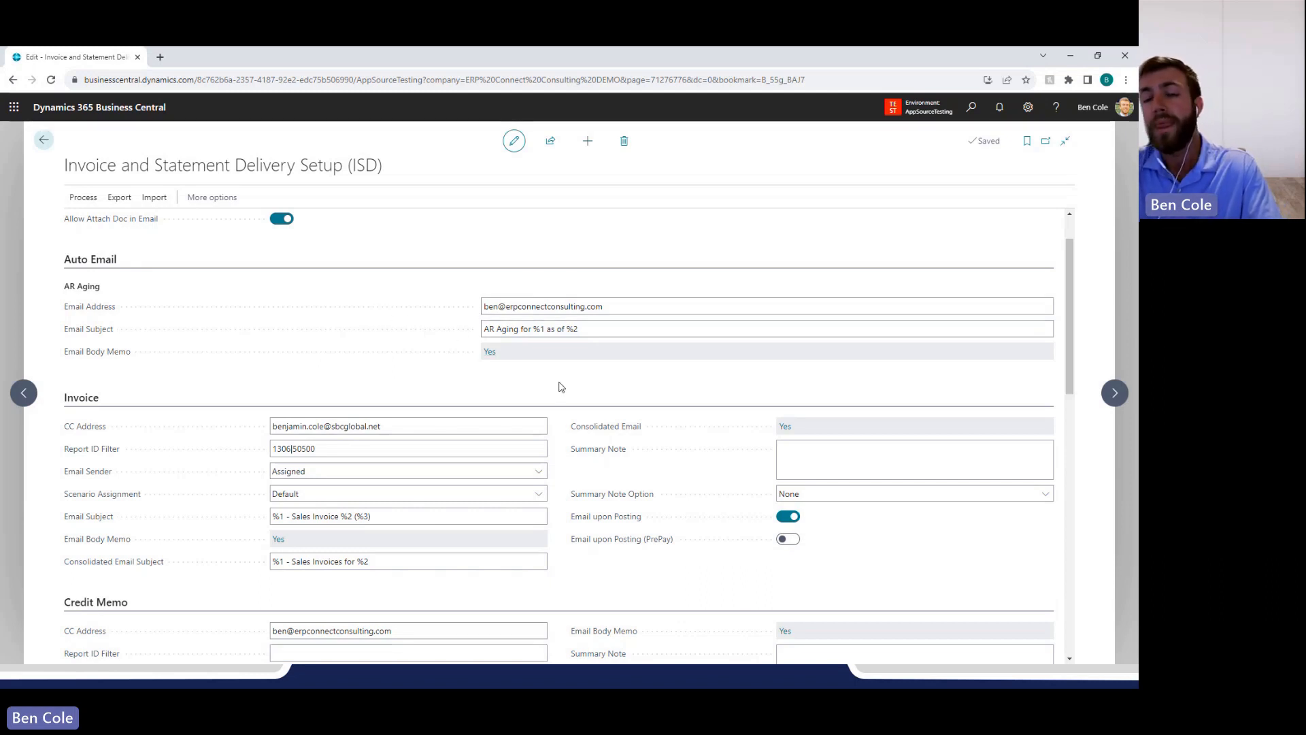
scroll(562, 388, down, 3)
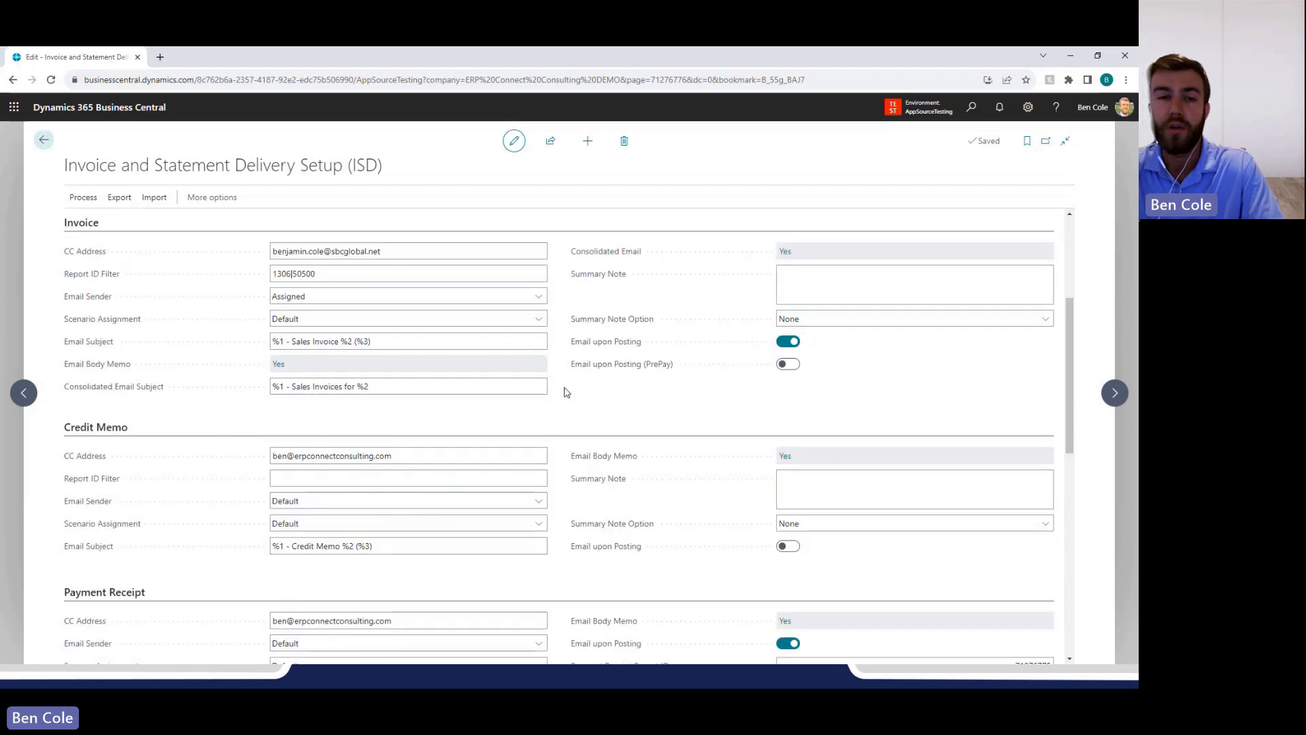
scroll(564, 392, up, 1)
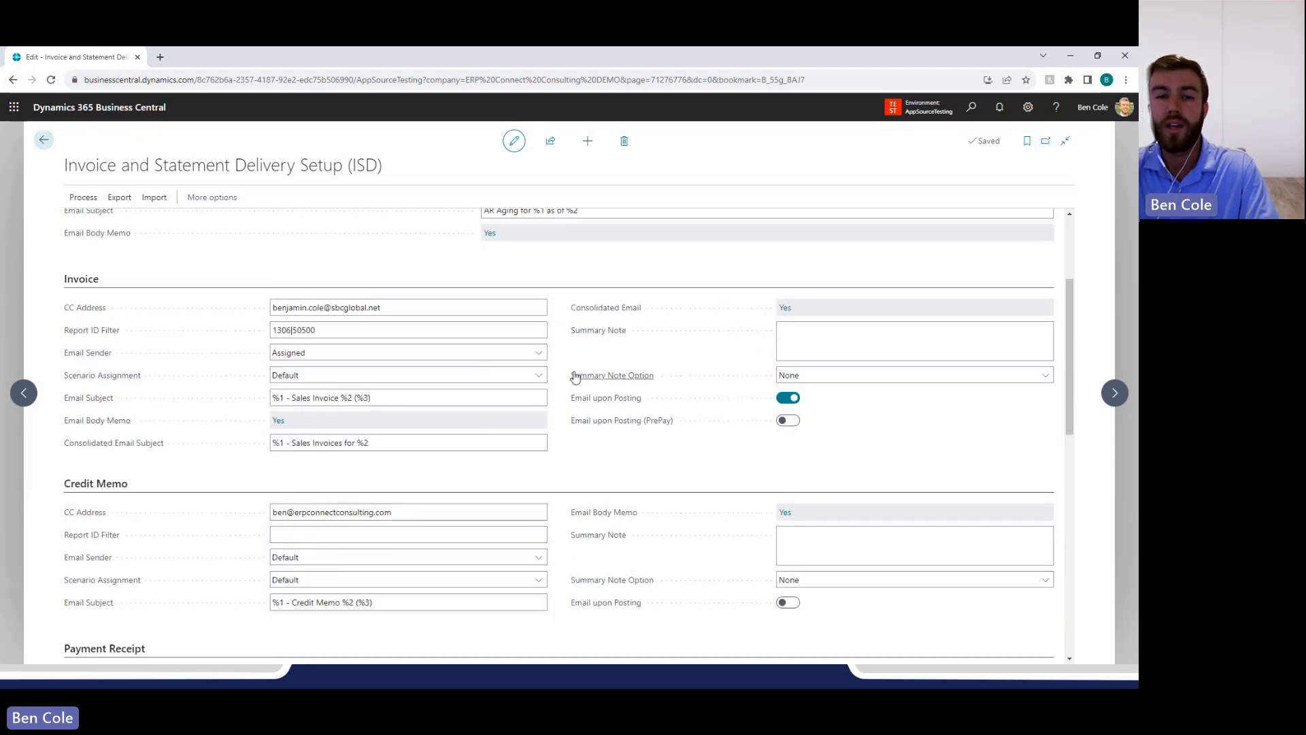
scroll(146, 417, down, 4)
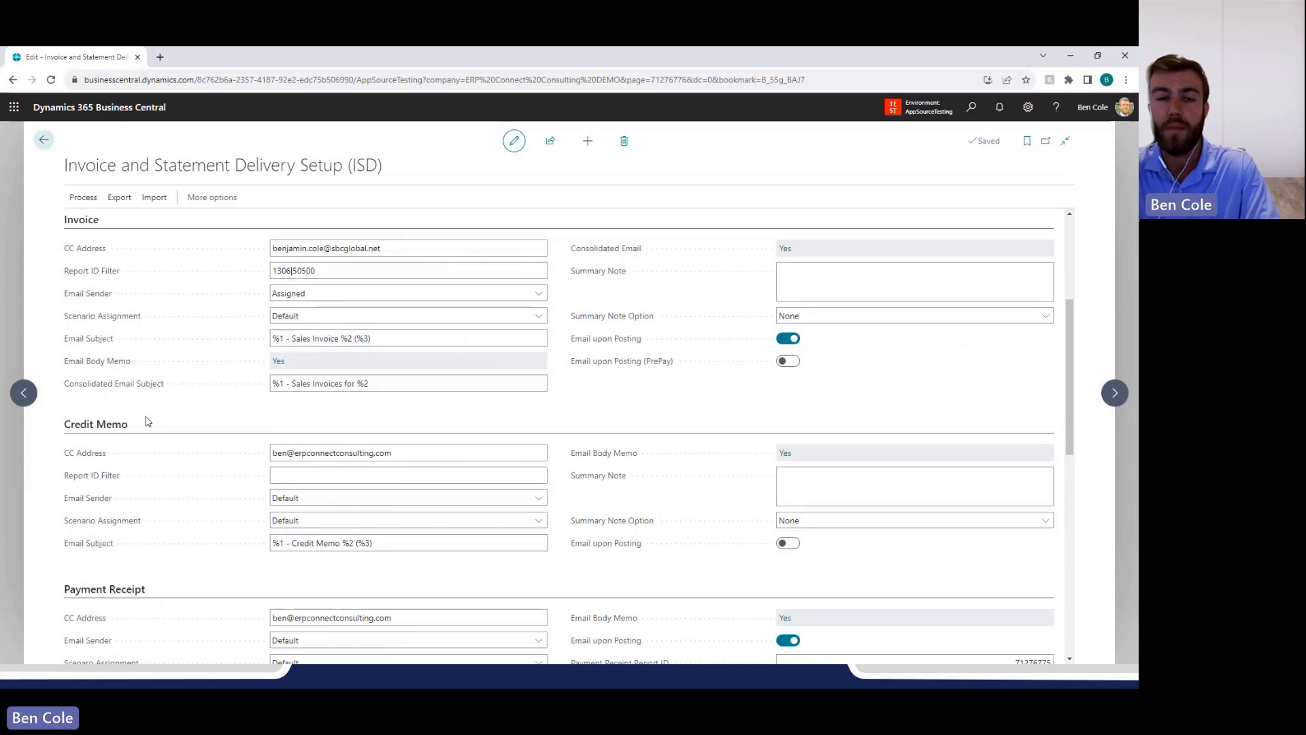
scroll(125, 421, down, 2)
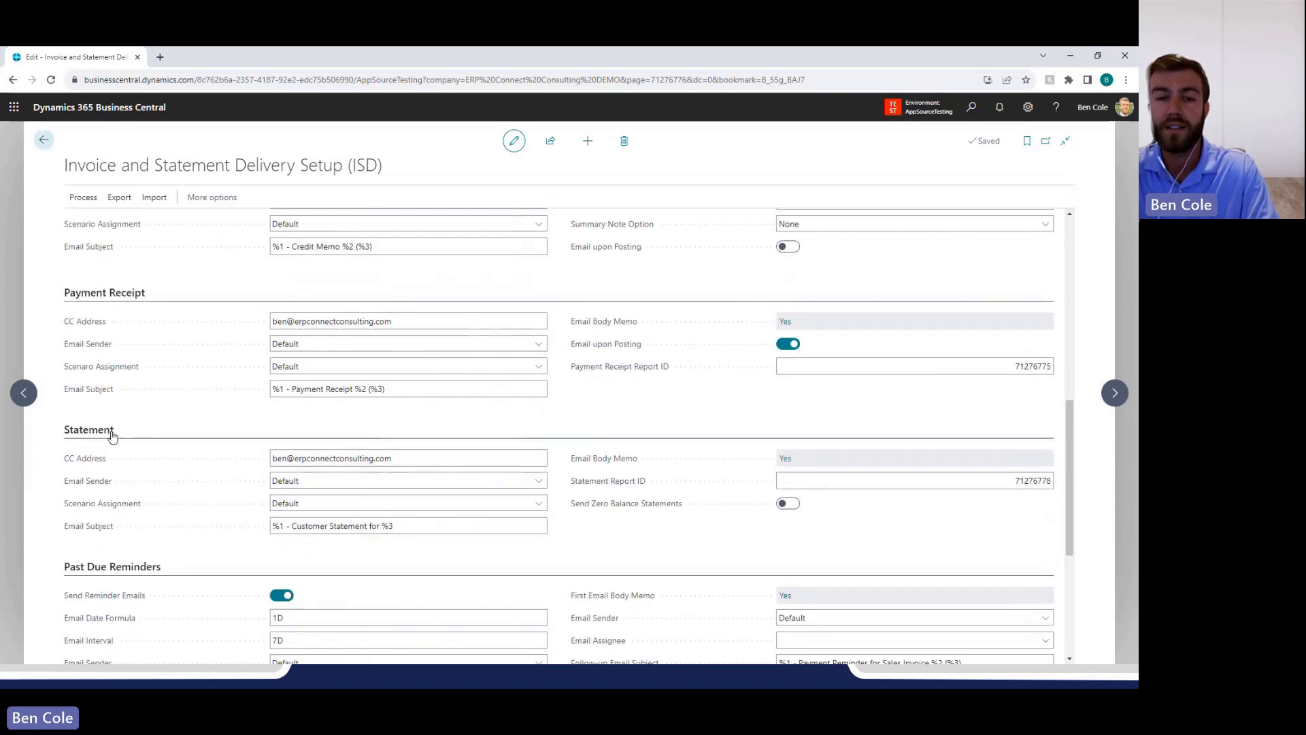
scroll(146, 544, down, 3)
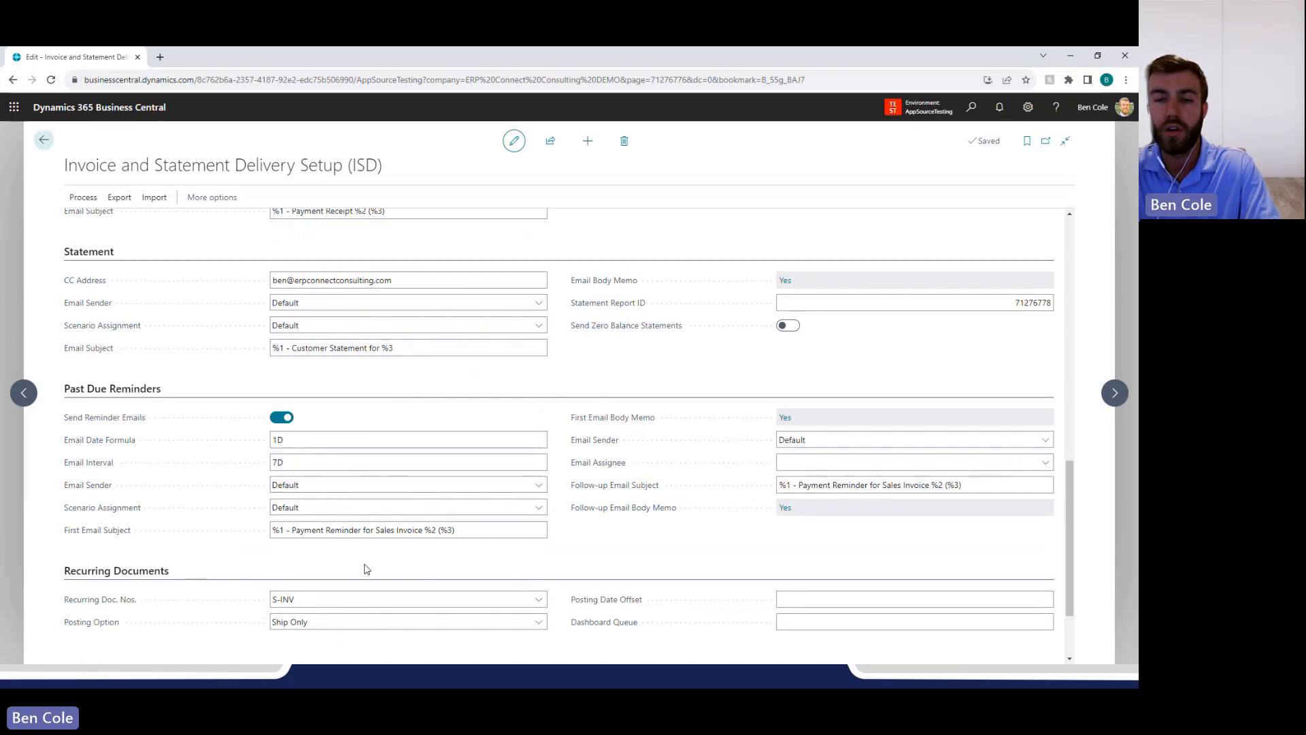
View the email body memo of the Invoice section, examine its placeholder fields, and close it unchanged.
scroll(484, 523, up, 1)
scroll(481, 522, up, 10)
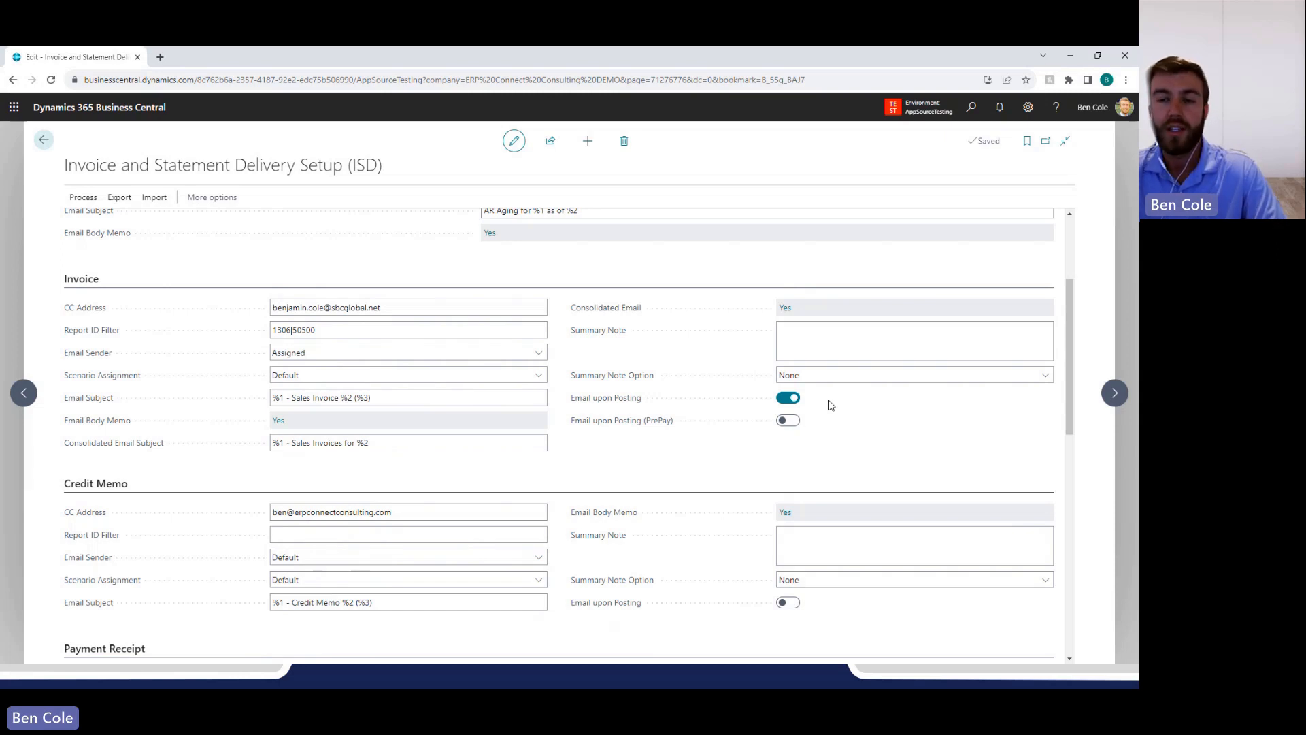
click(287, 421)
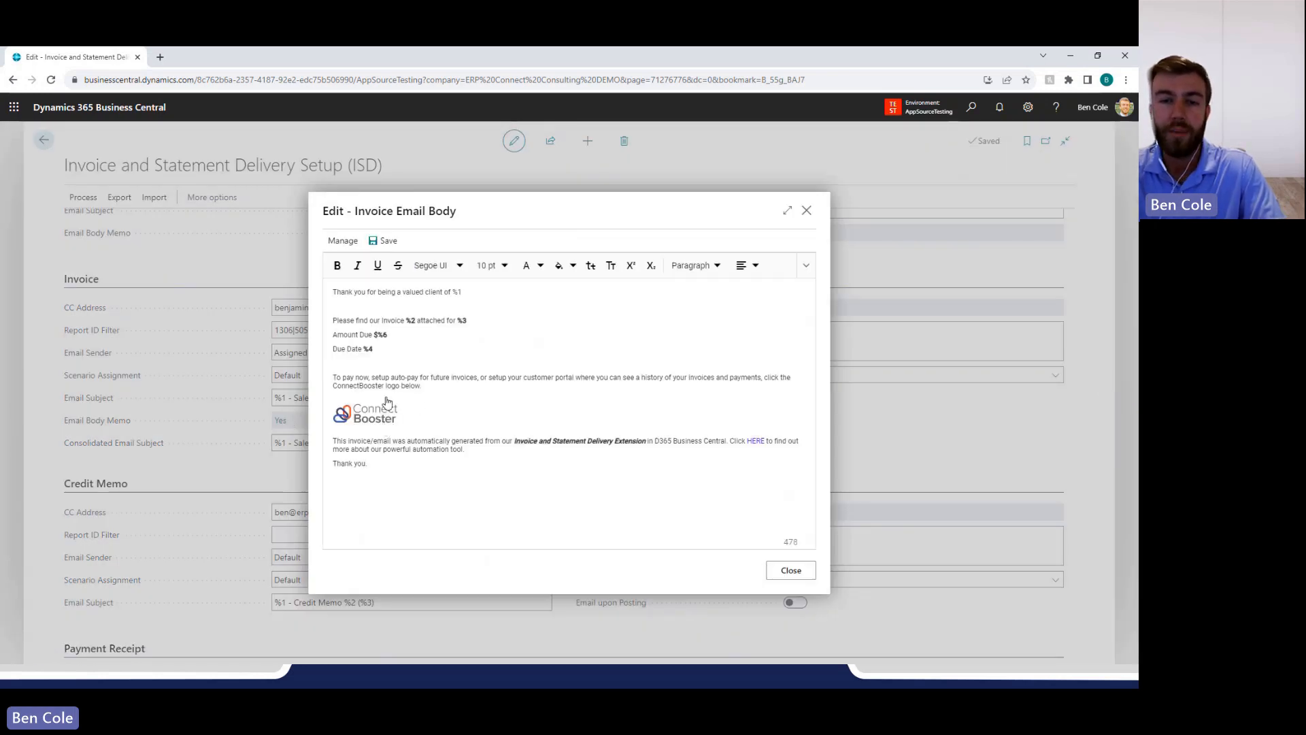
drag(389, 348, 359, 334)
click(415, 345)
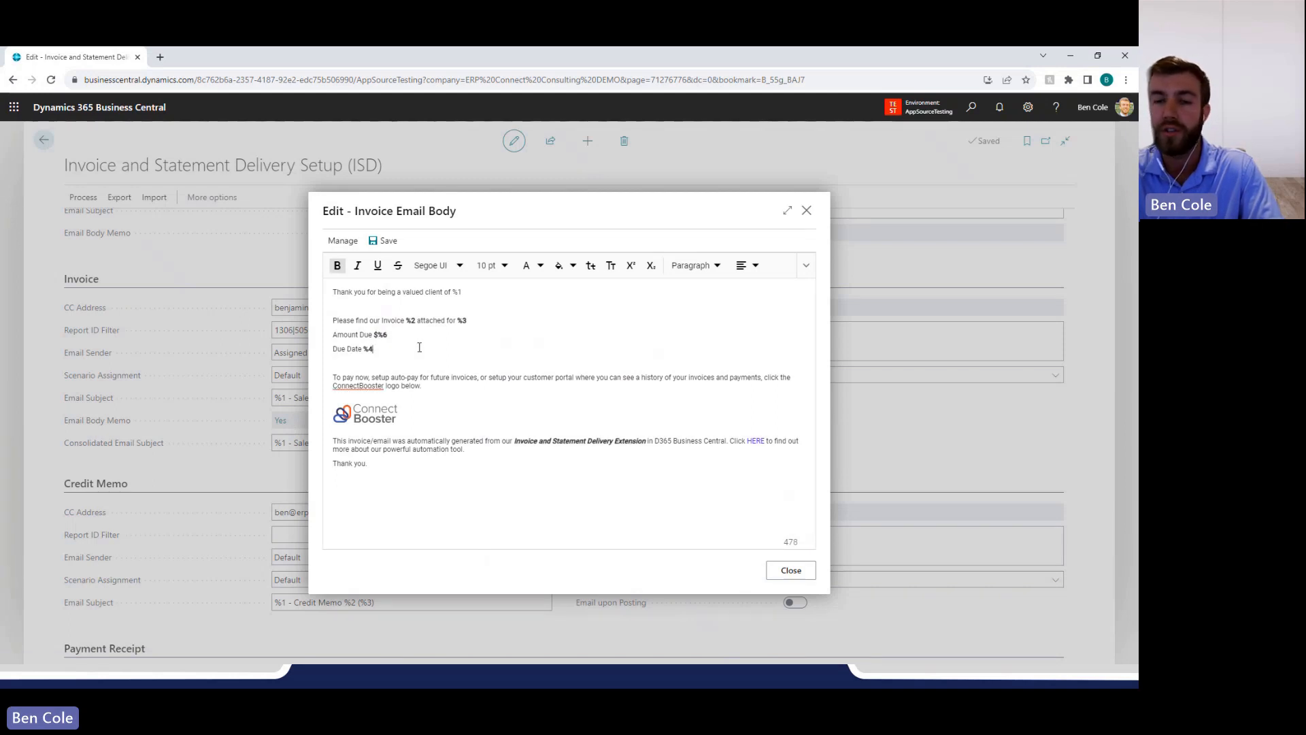
click(791, 571)
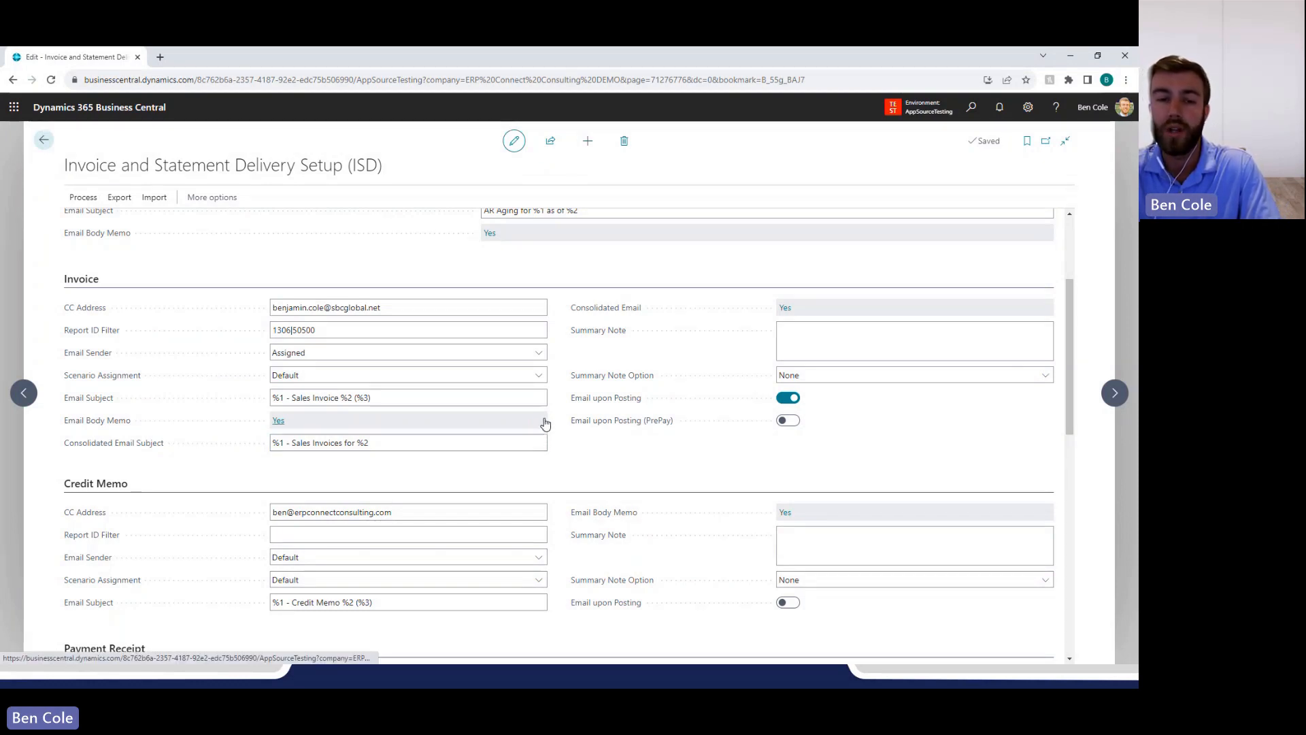
Search for "sales inv" and open the Sales Invoices list.
click(968, 121)
text(sa)
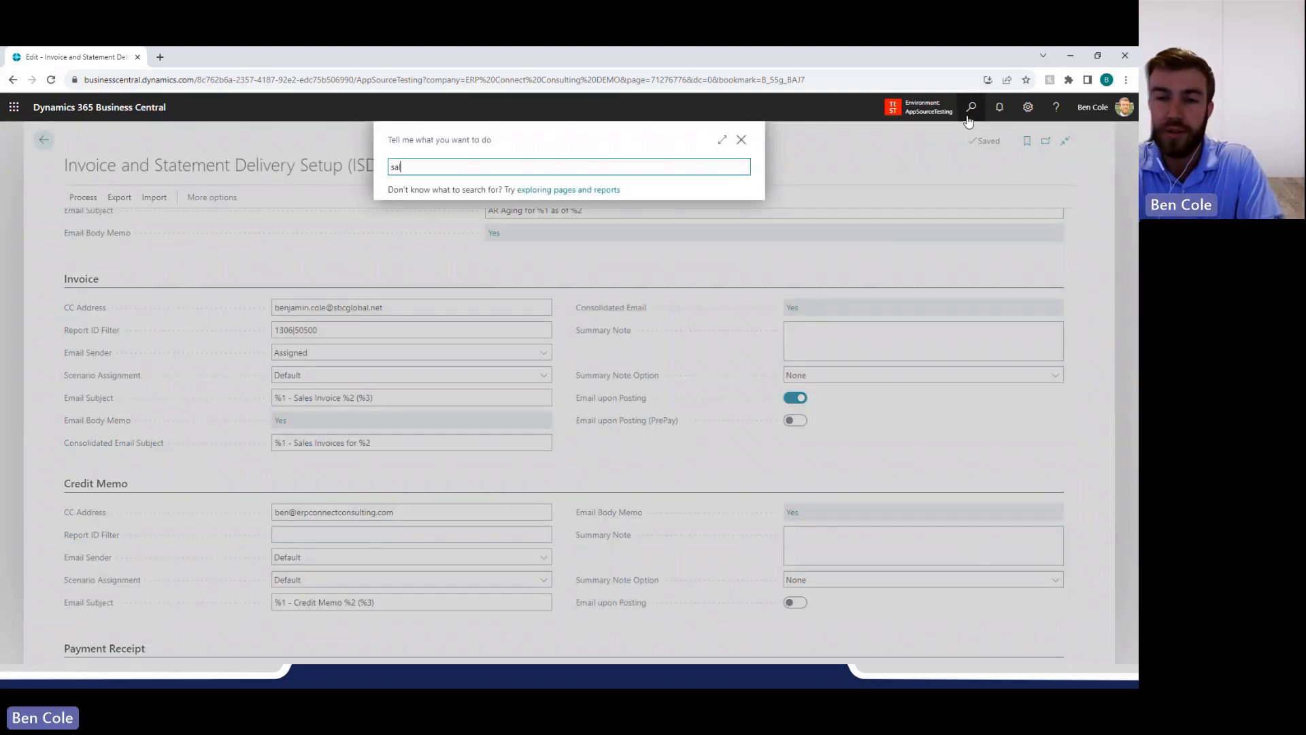
text(les inv)
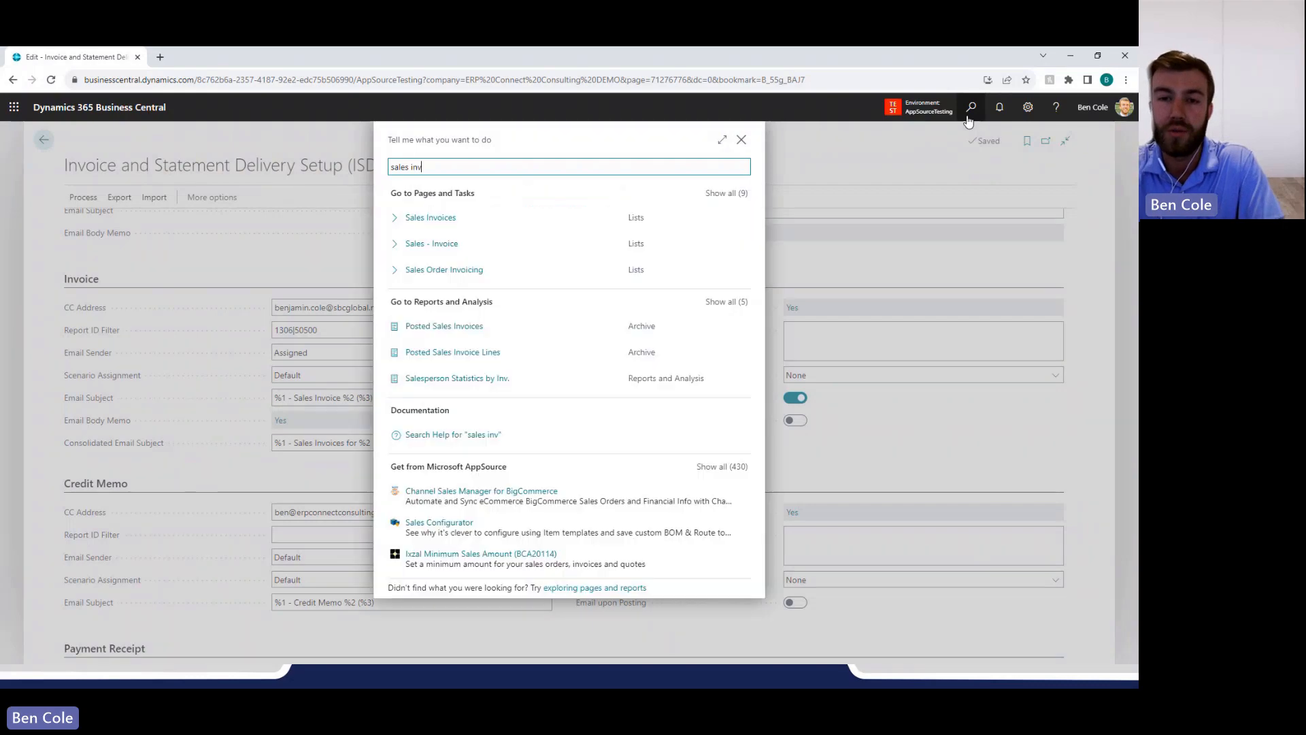
key(Down)
key(Return)
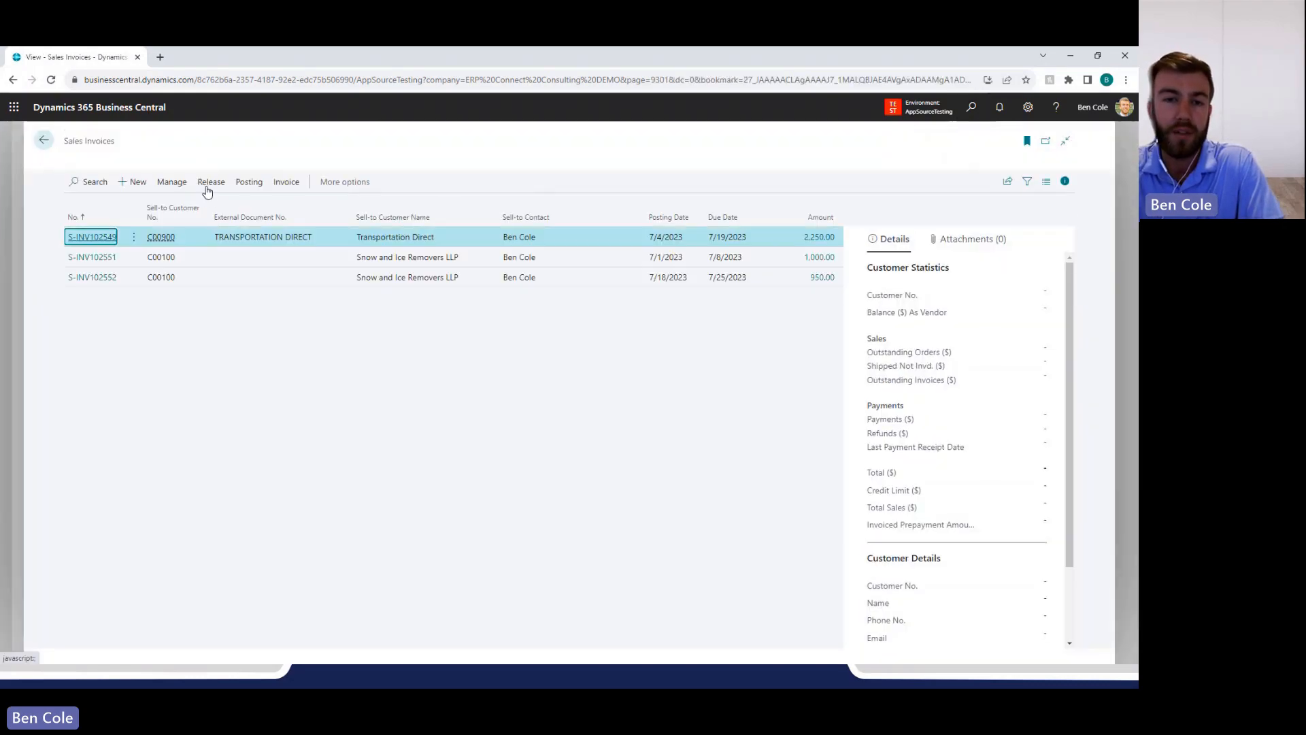
Create a new sales invoice for customer Snow and Ice Removers LLP and dismiss the customer pop-up note.
click(136, 200)
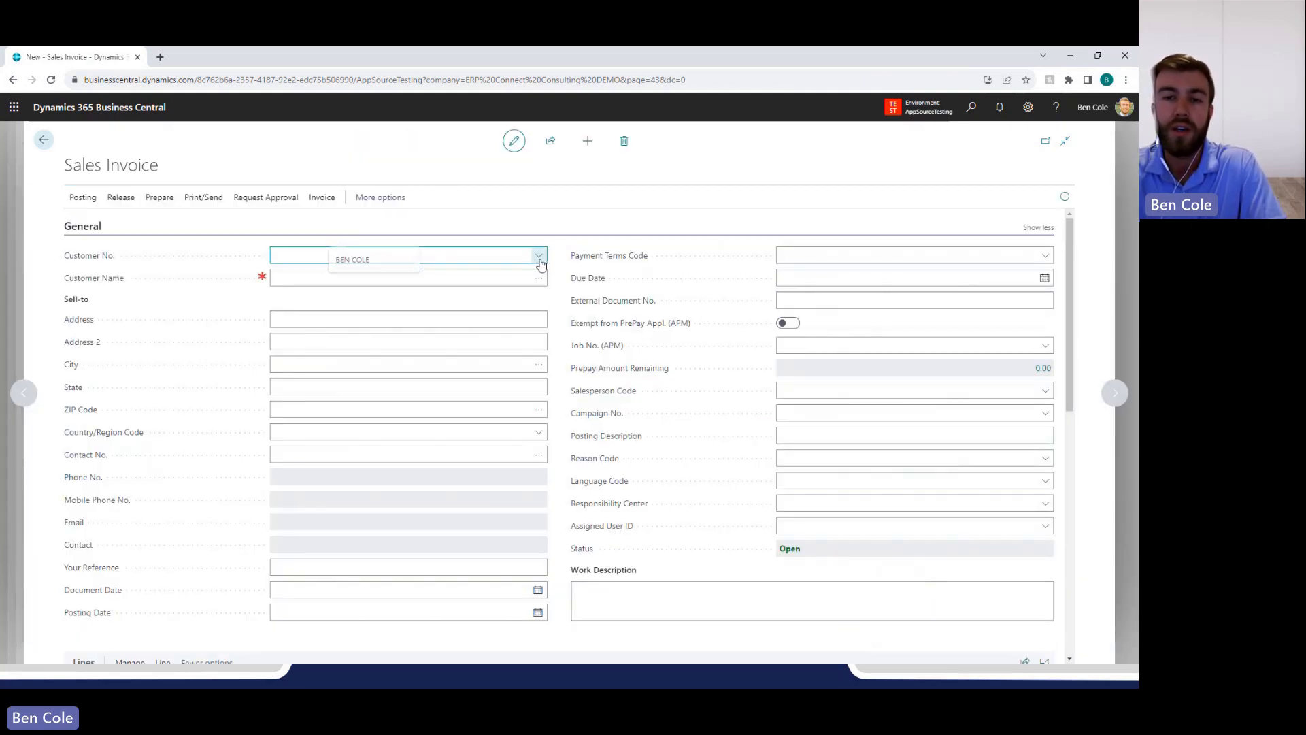
click(538, 255)
click(349, 311)
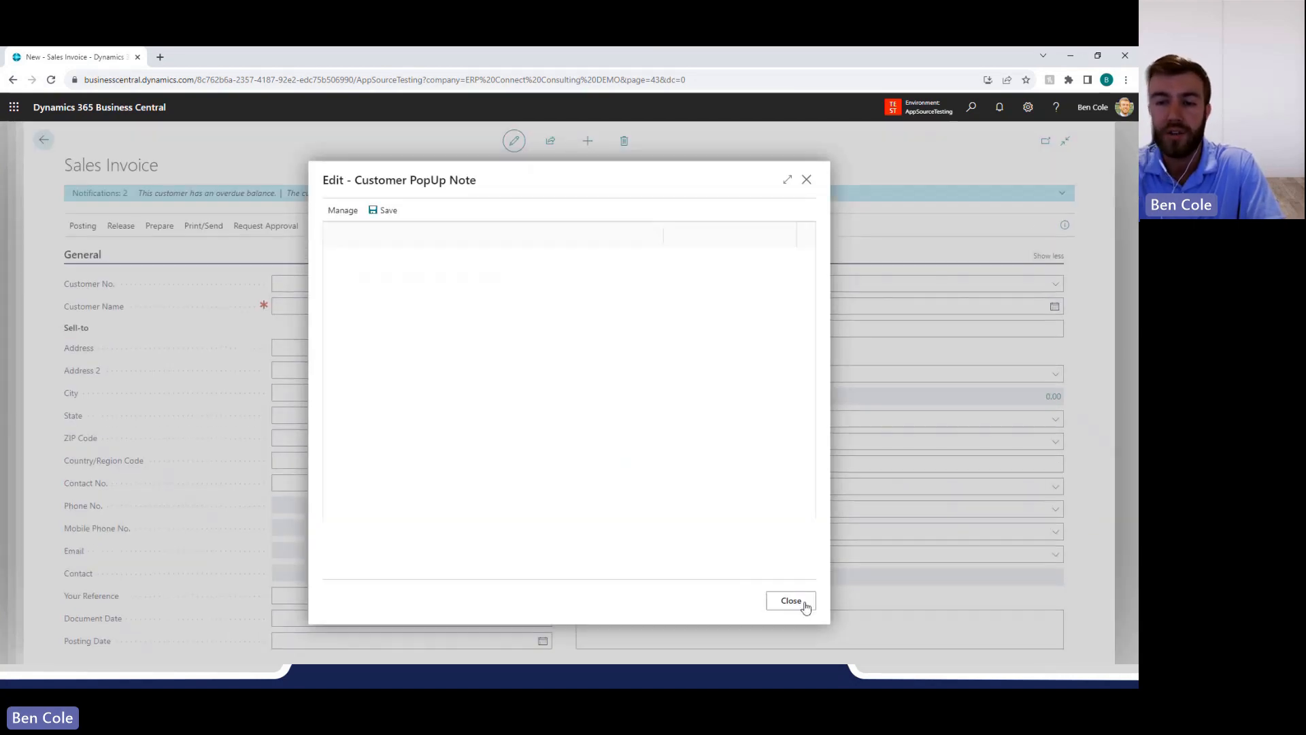
click(803, 602)
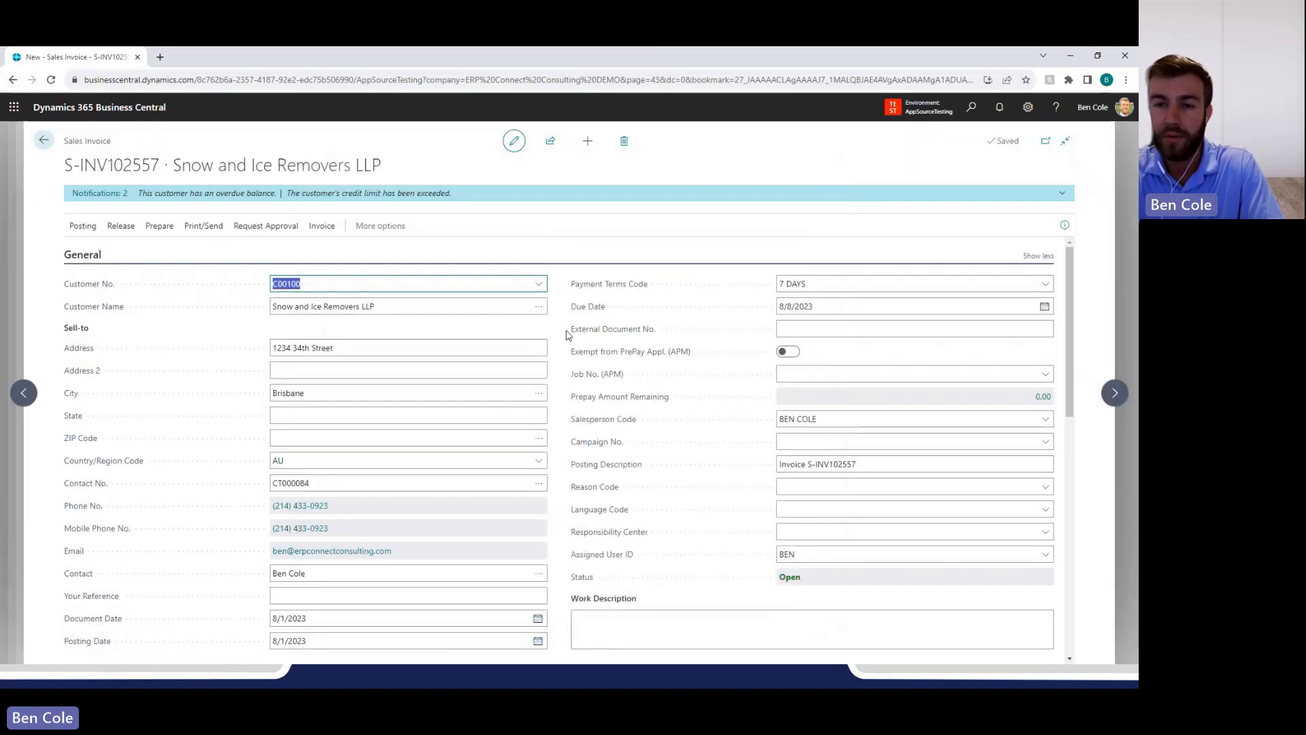
Enter item 1017 on the first invoice line and dismiss the item pop-up note.
scroll(562, 336, down, 3)
click(205, 566)
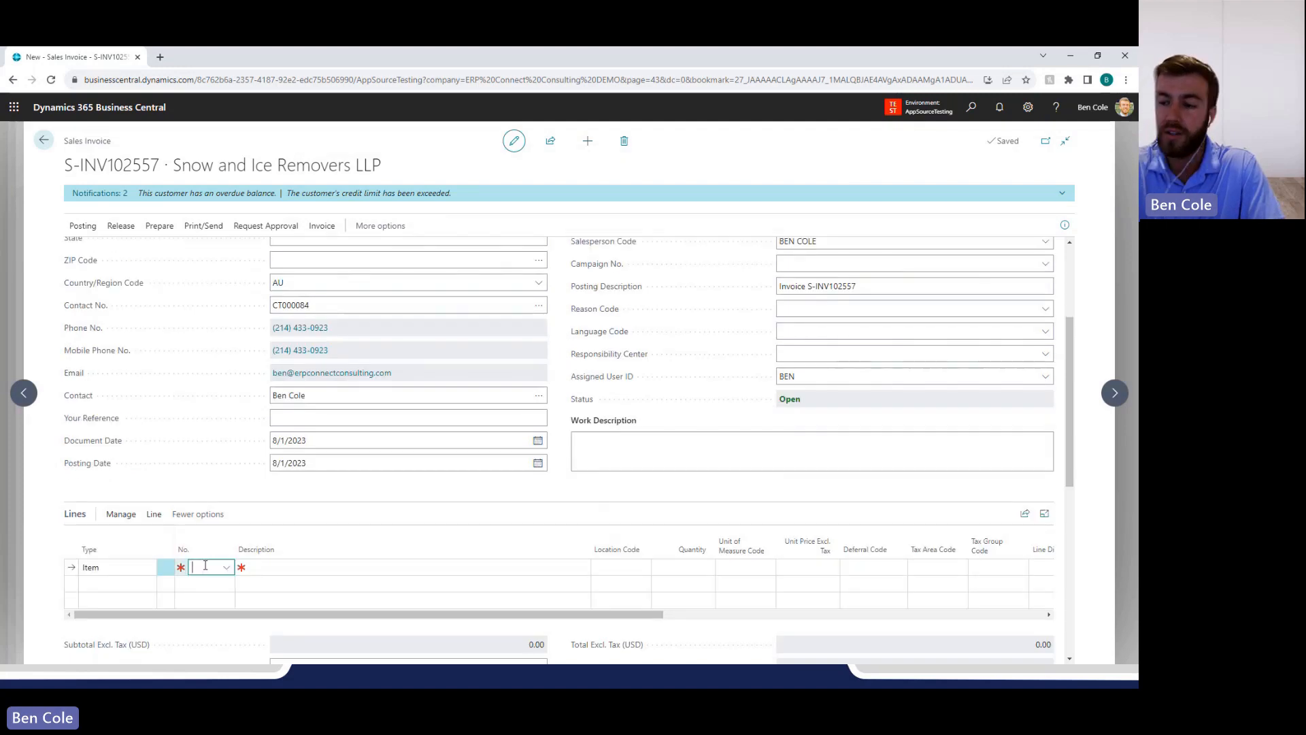
text(1017)
key(Tab)
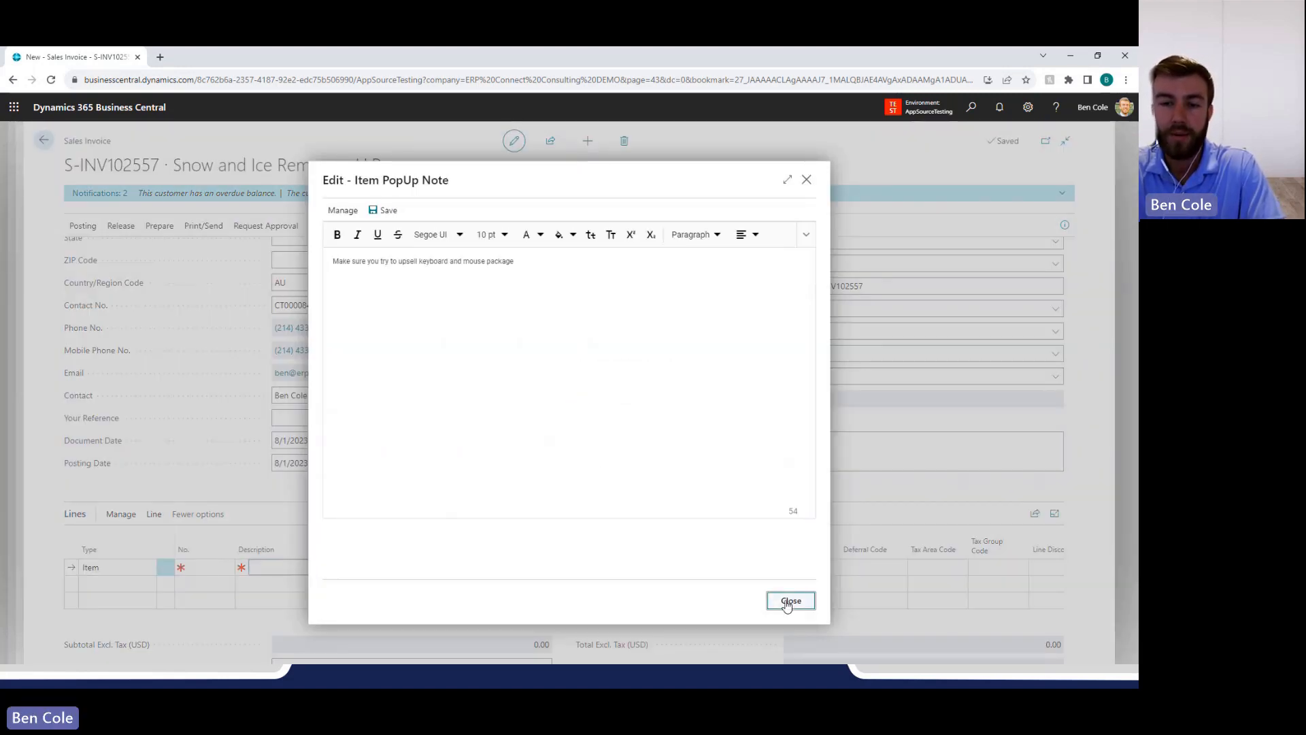
click(789, 601)
Set the Microsoft Surface 8 line's location code to DALLAS and its quantity to 3.
click(593, 567)
text(DALLAS)
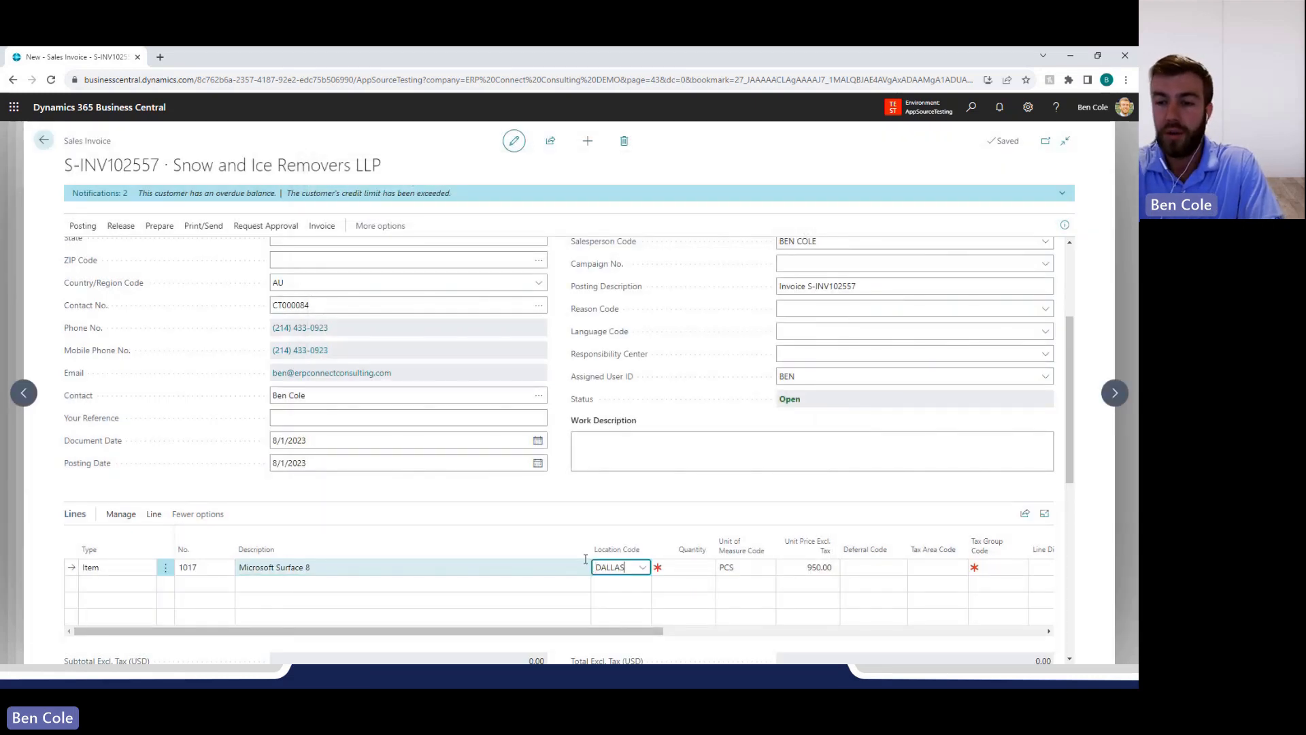
key(Tab)
text(2)
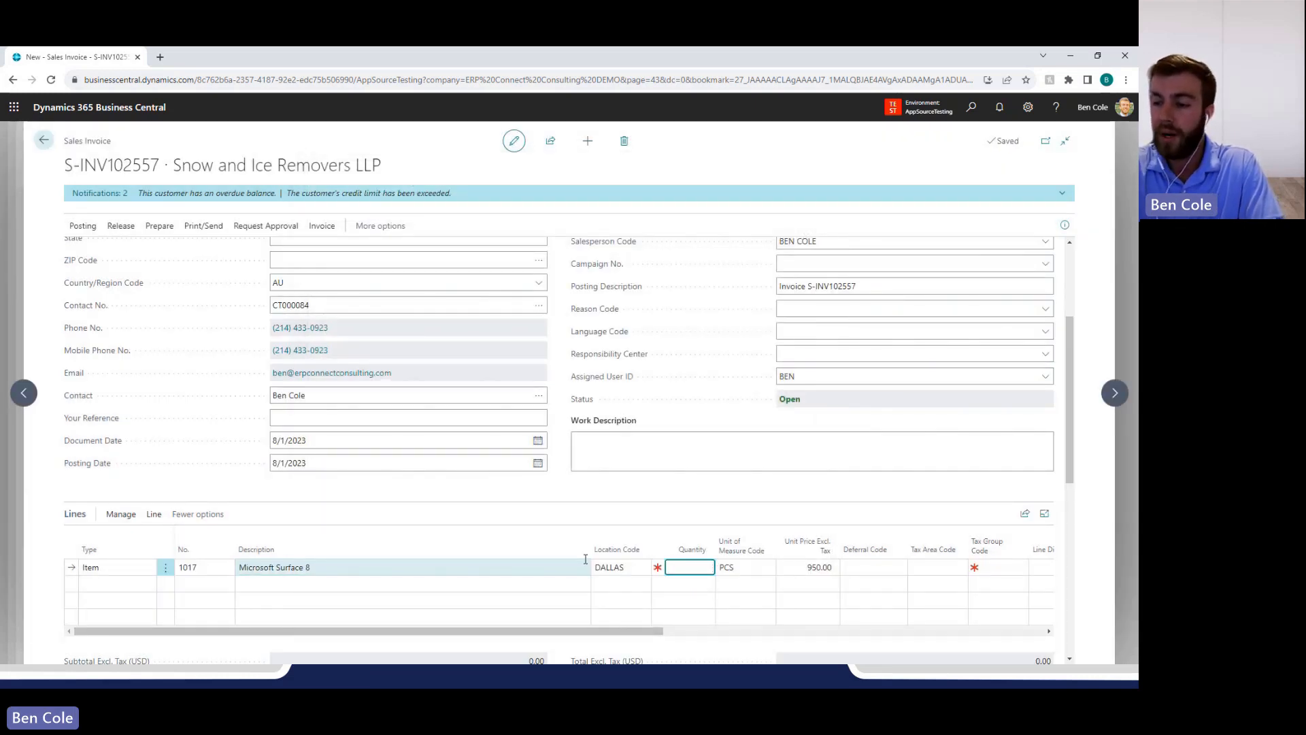
key(Tab)
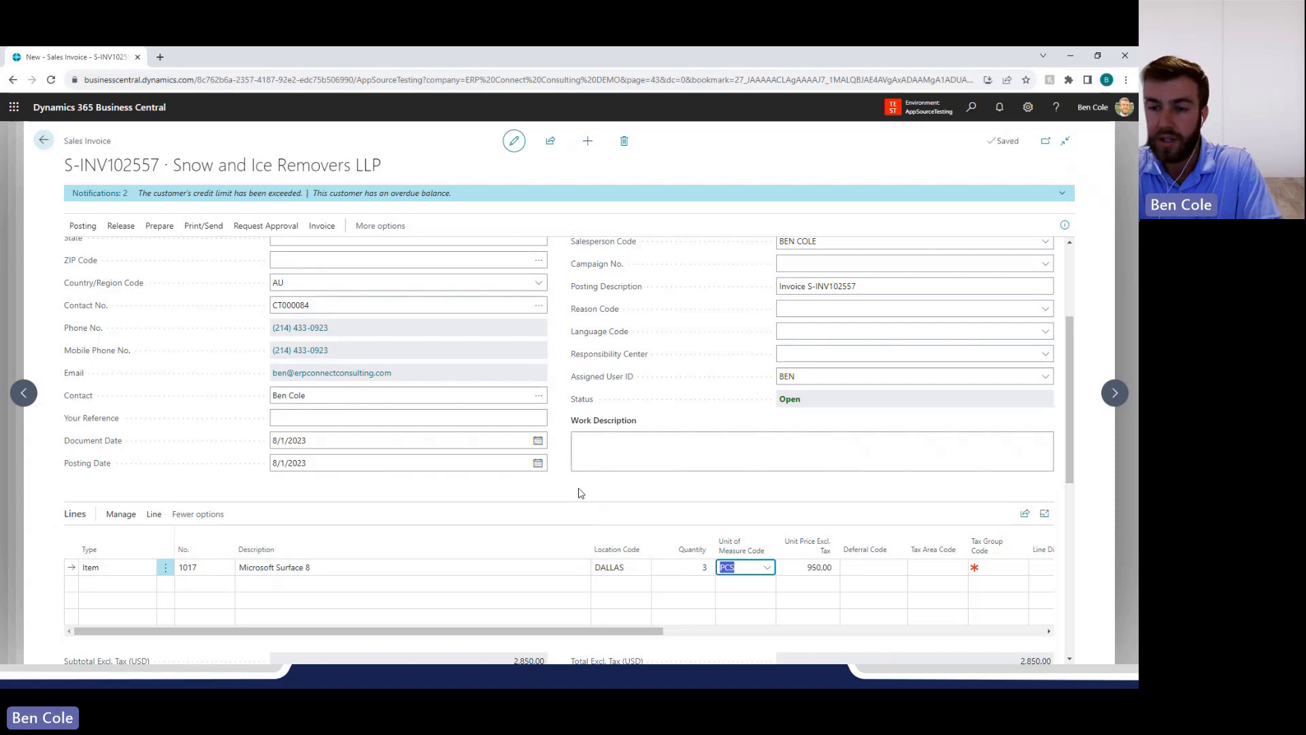
click(670, 642)
Post the sales invoice and decline to open the posted document.
scroll(670, 642, down, 1)
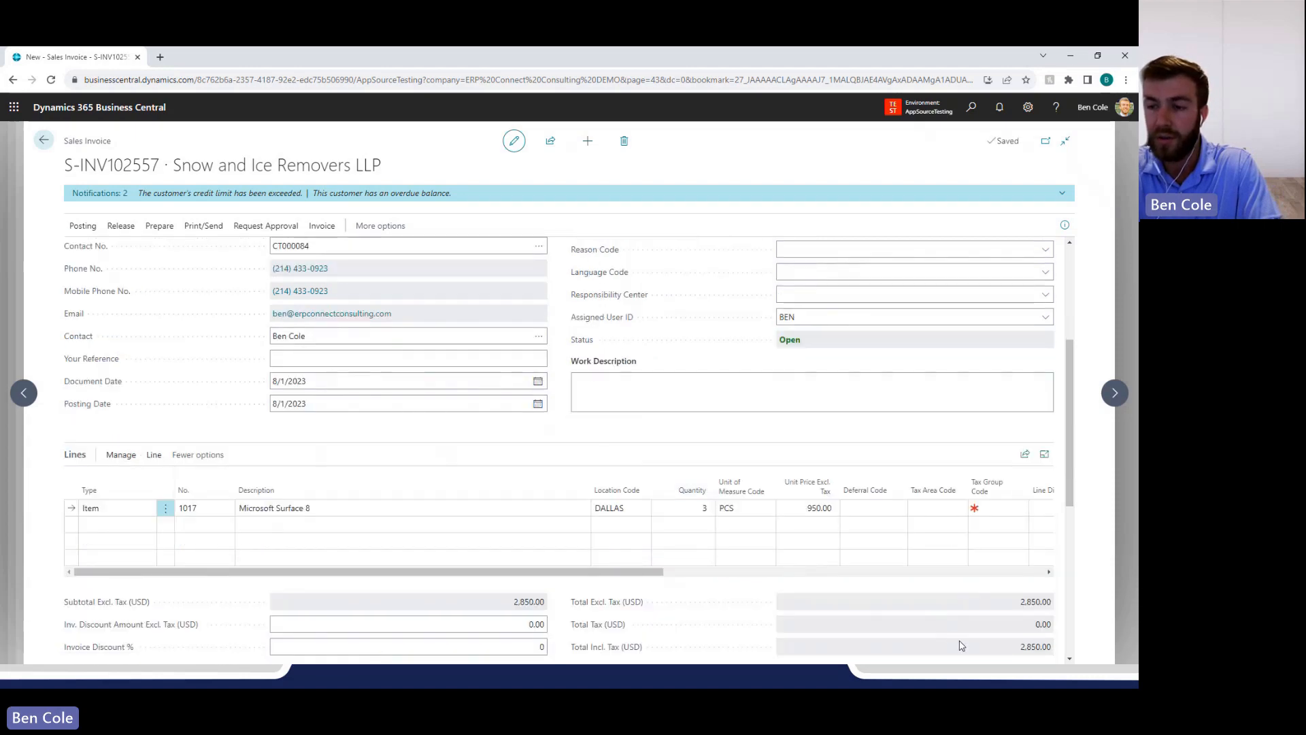
click(83, 227)
click(89, 253)
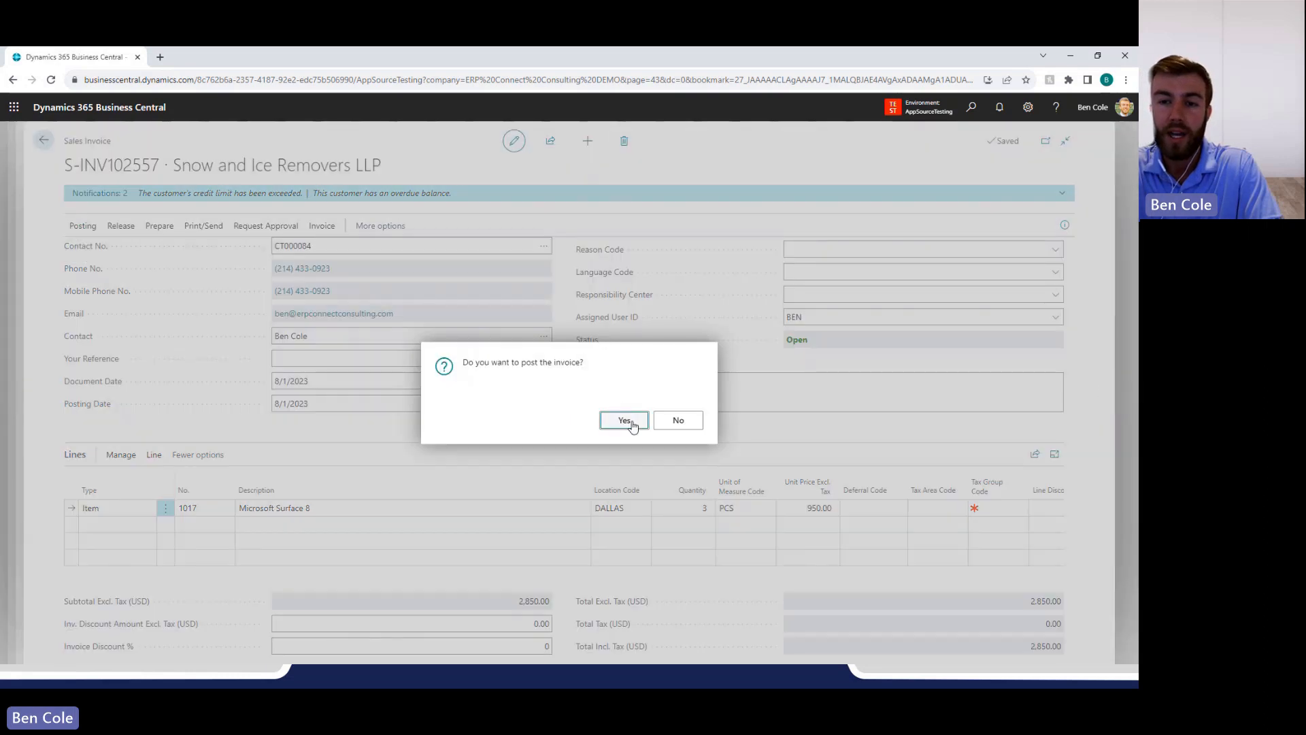
click(630, 420)
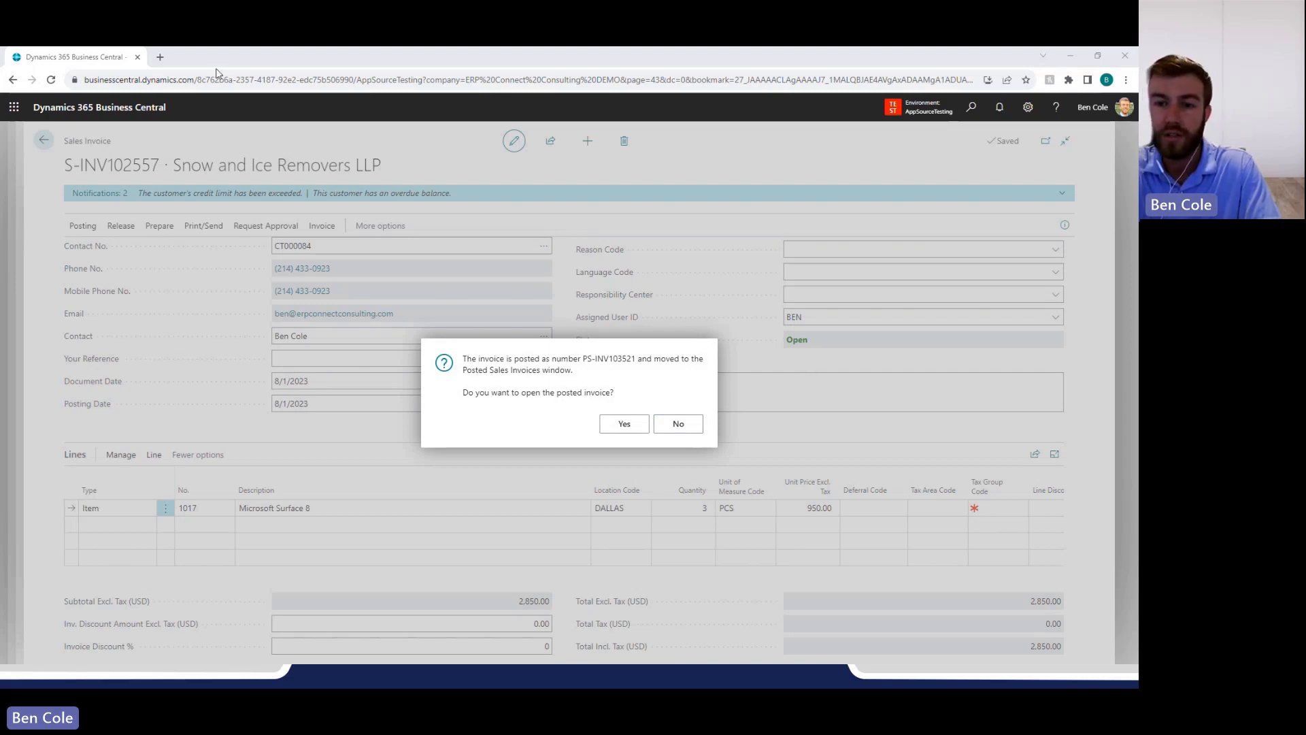
click(688, 424)
click(688, 424)
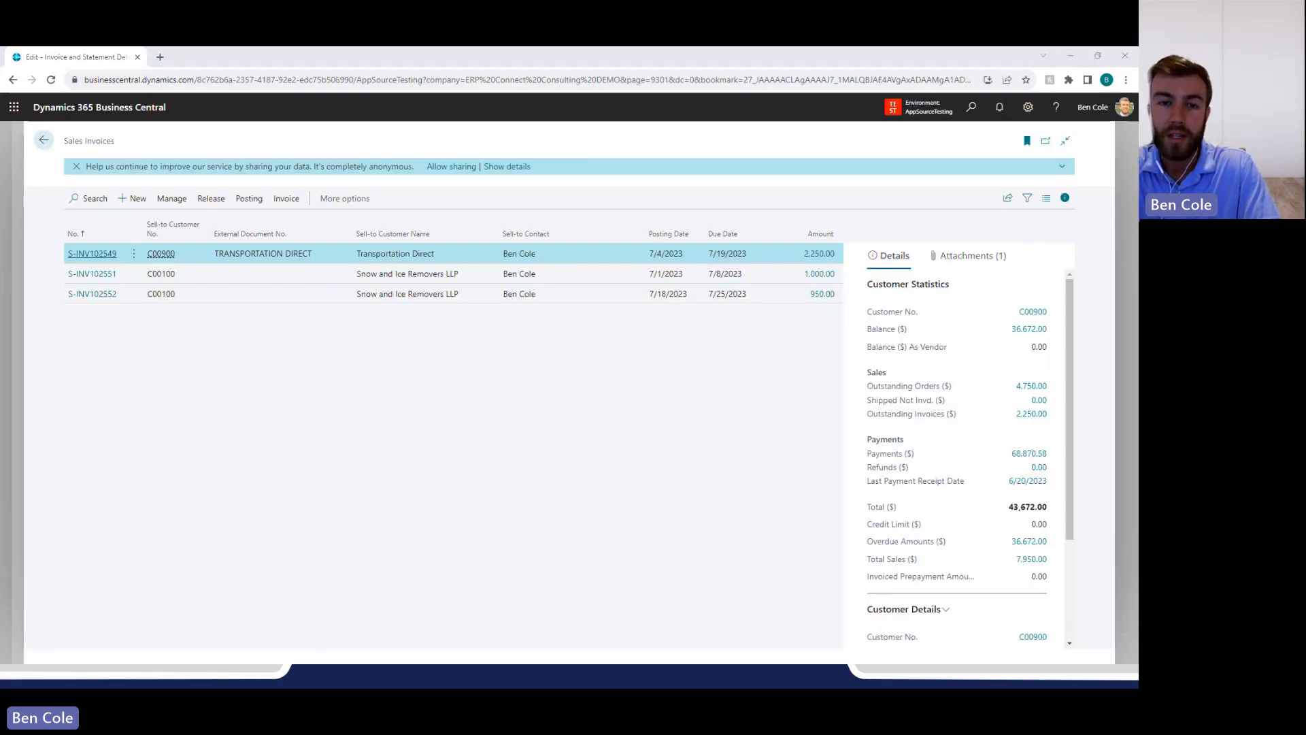
Switch to Outlook and open the email with the posted sales invoice for Snow and Ice Removers LLP.
drag(379, 48, 387, 299)
double_click(386, 299)
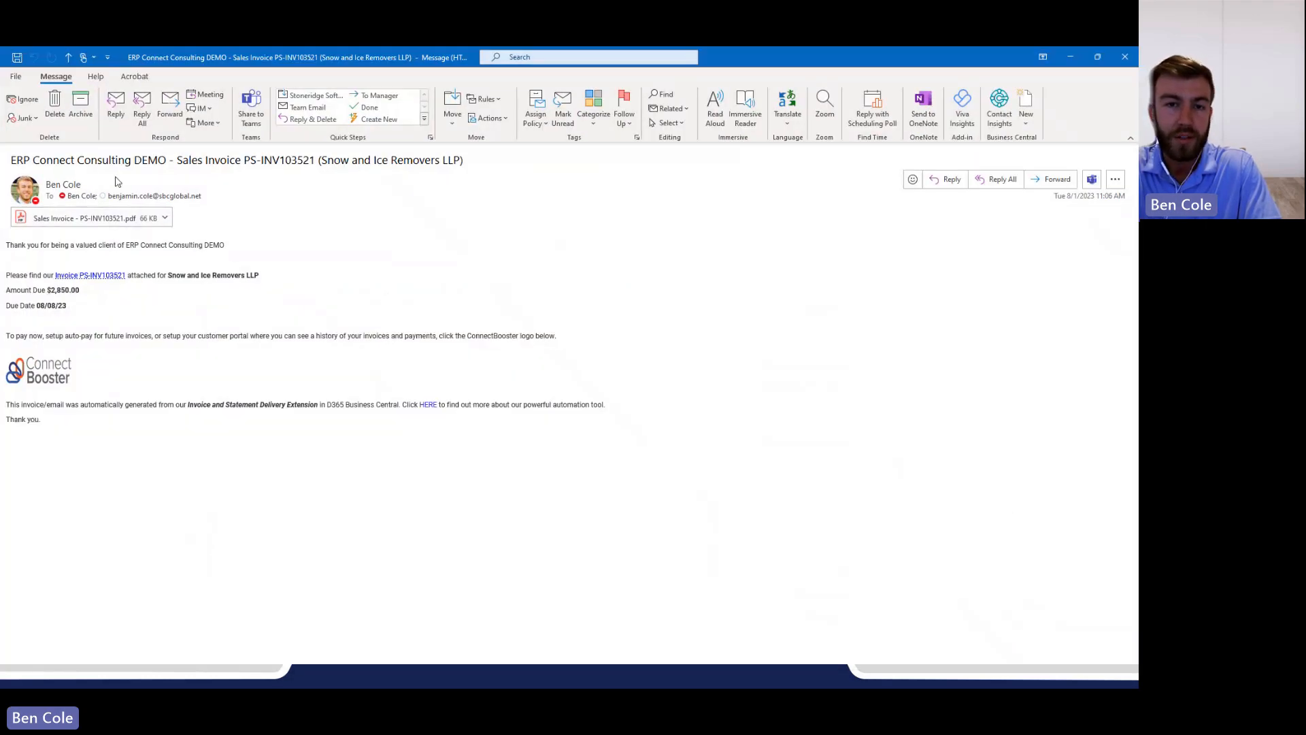
Review the email's subject, attached-invoice line, customer, amount due, due date and ConnectBooster payment link.
drag(15, 159, 487, 181)
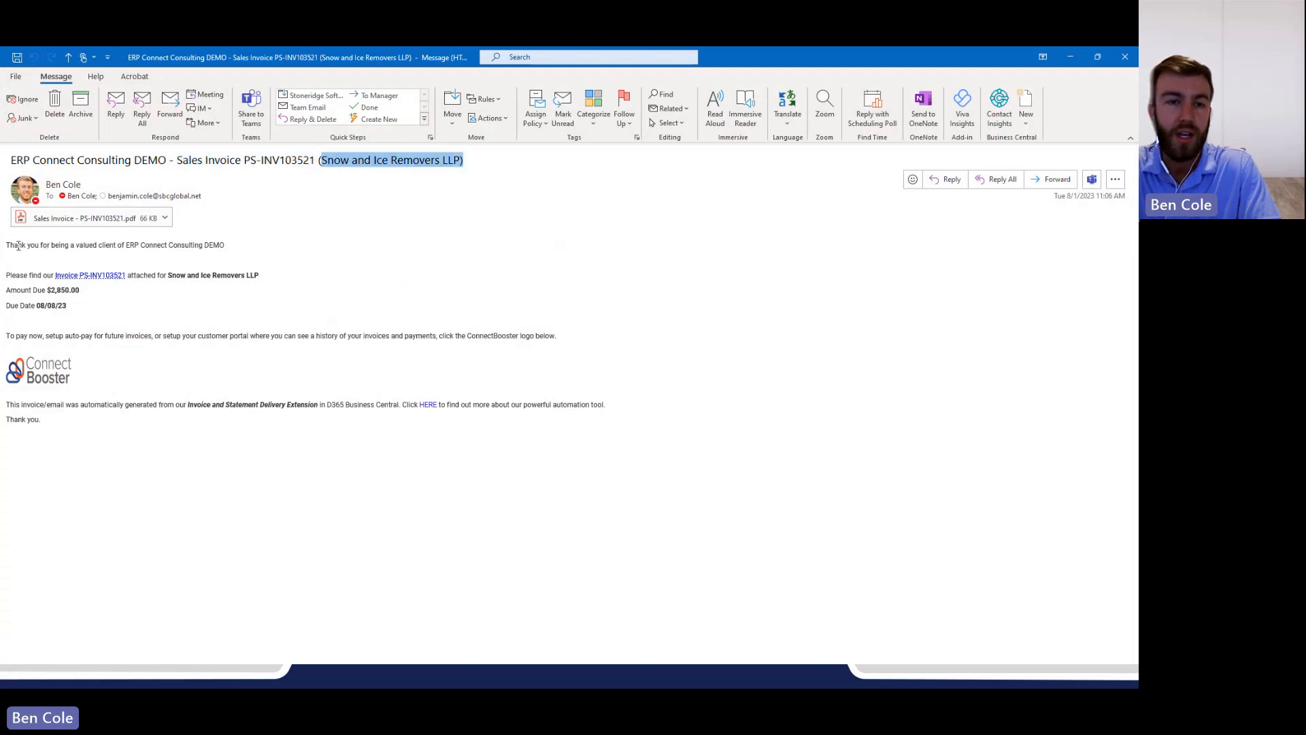
drag(19, 246, 216, 300)
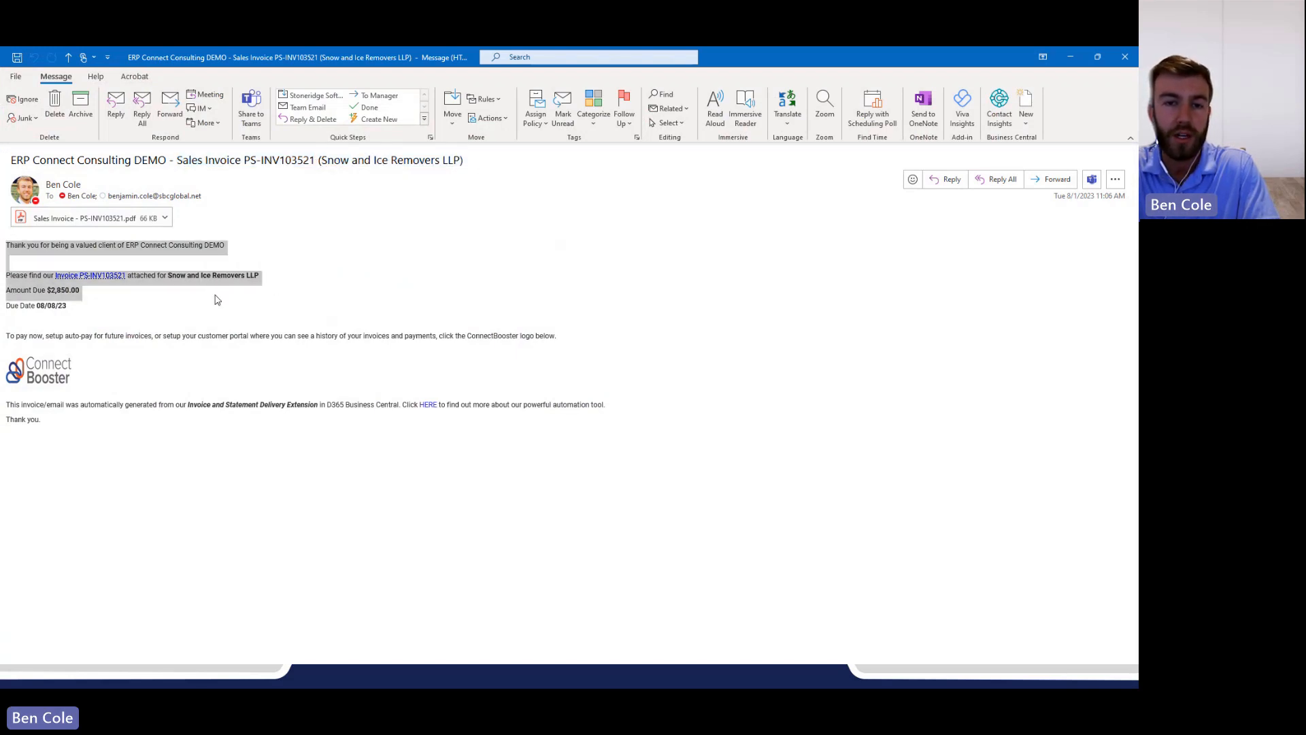
click(177, 283)
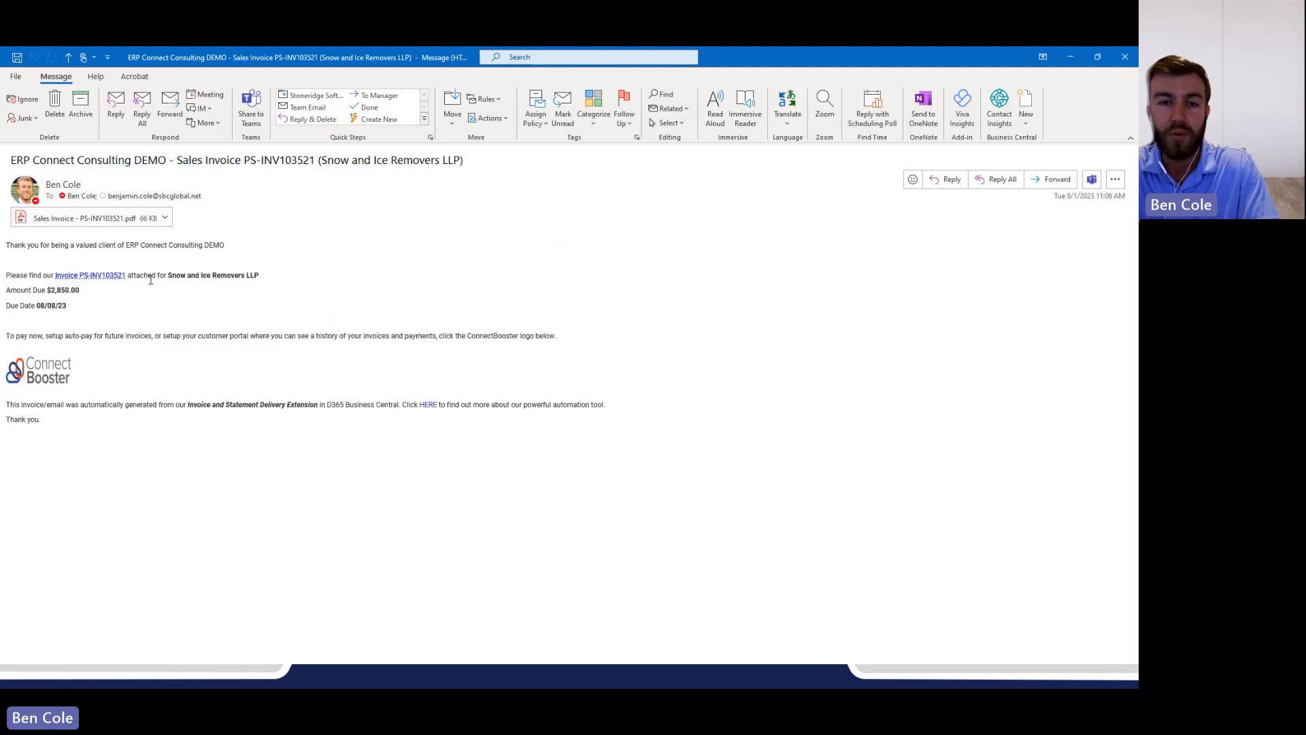
drag(164, 277, 271, 278)
click(66, 297)
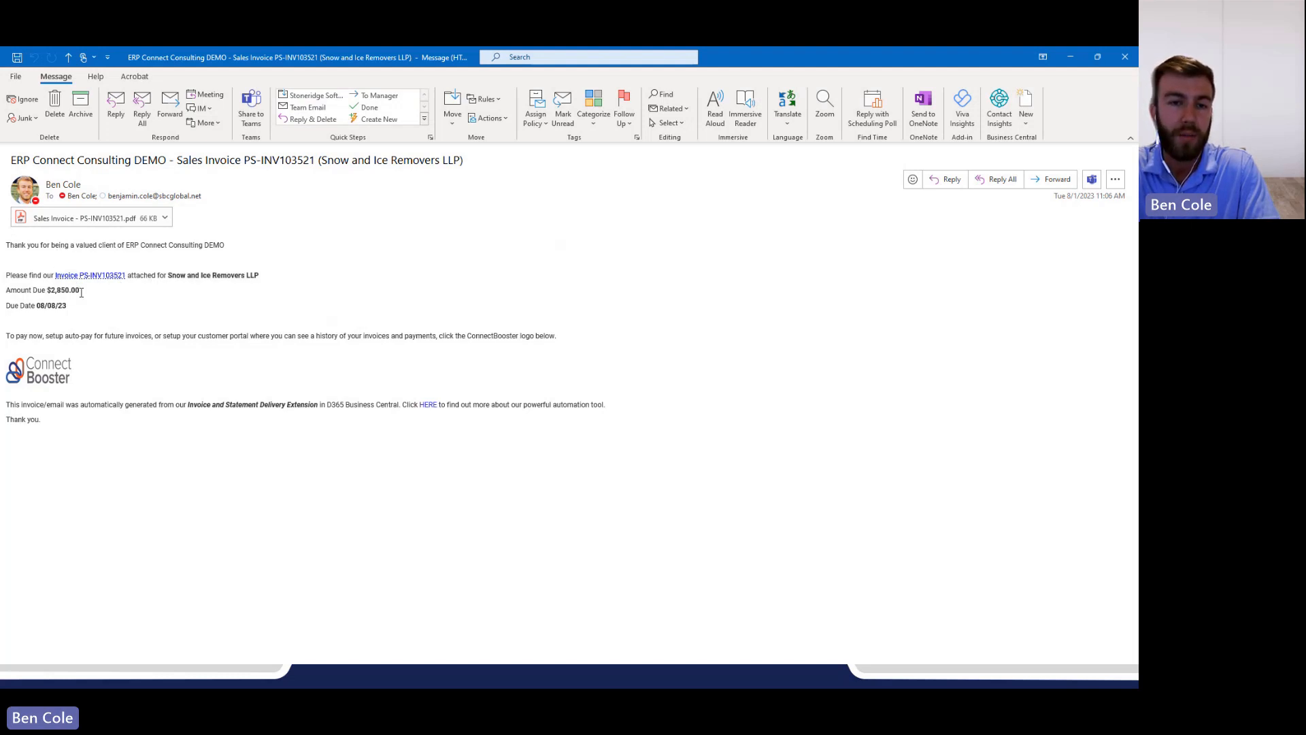
drag(25, 306, 71, 307)
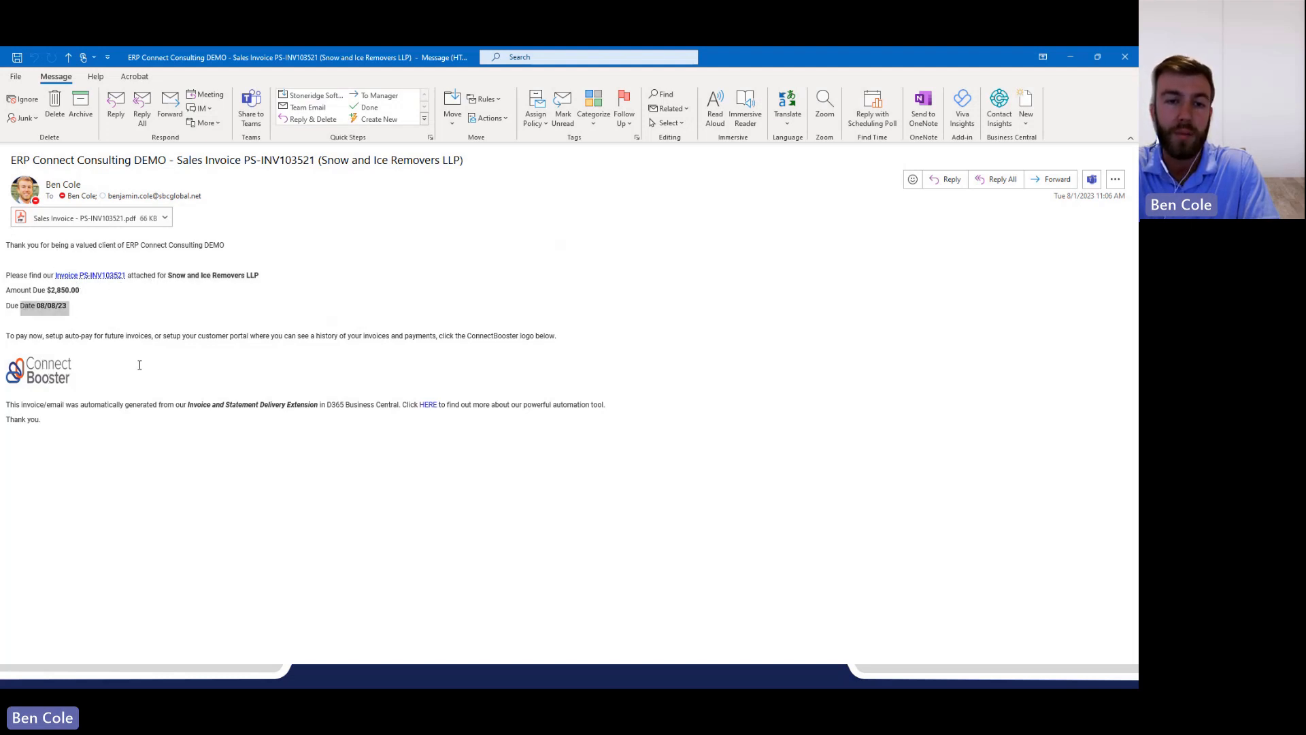
click(65, 374)
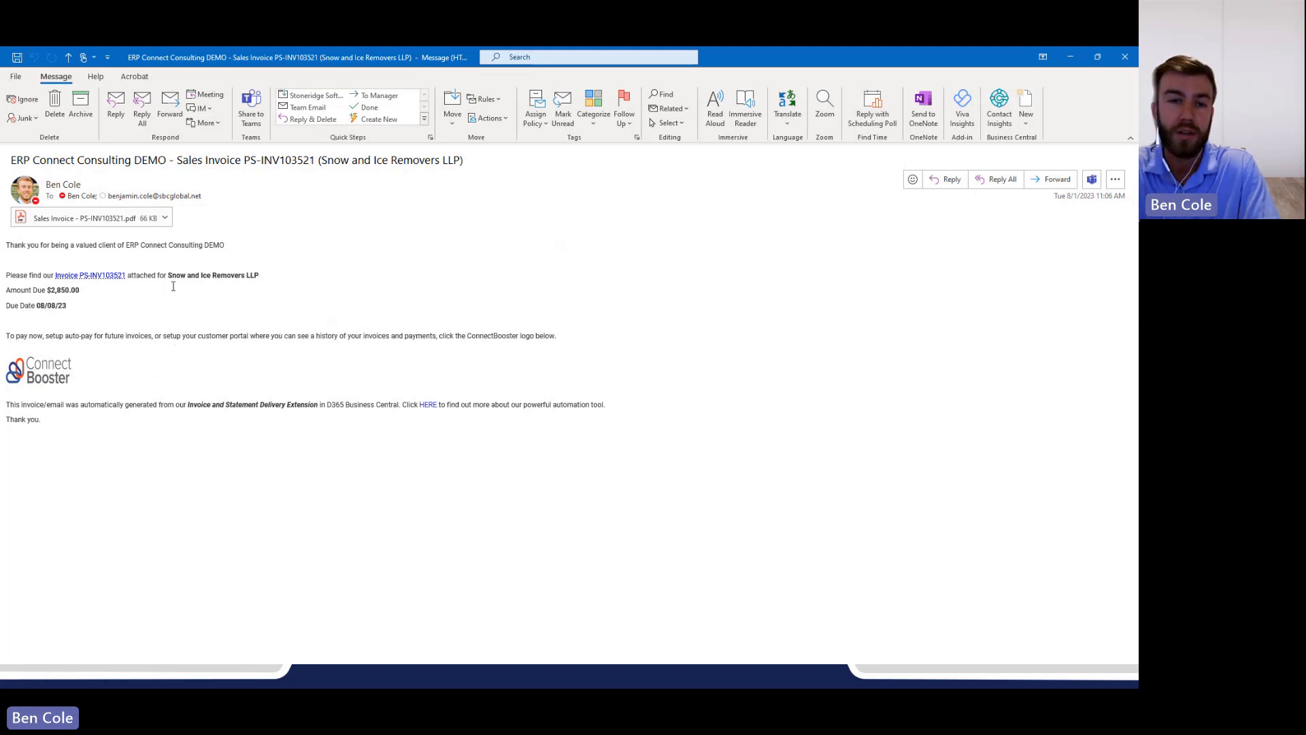
Open the attached sales invoice PDF at 125% zoom to check it, minimize it and close the email.
click(115, 221)
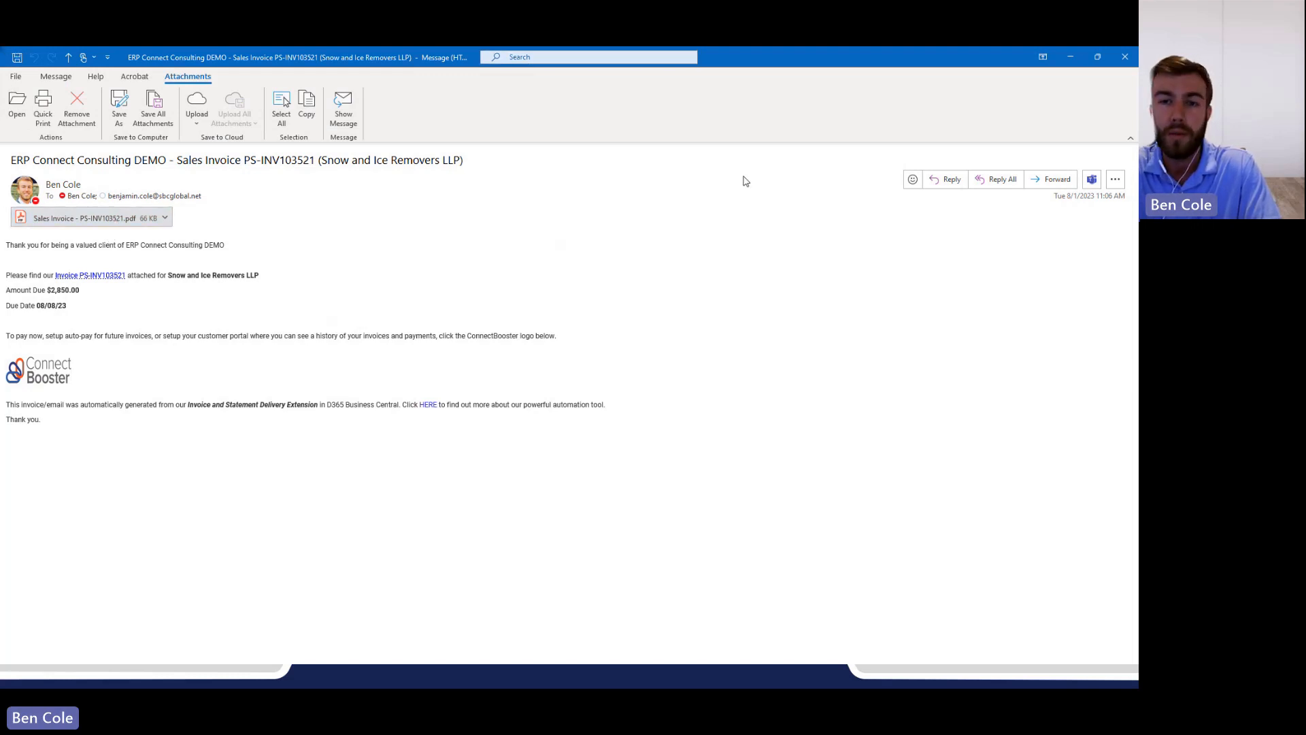
double_click(583, 140)
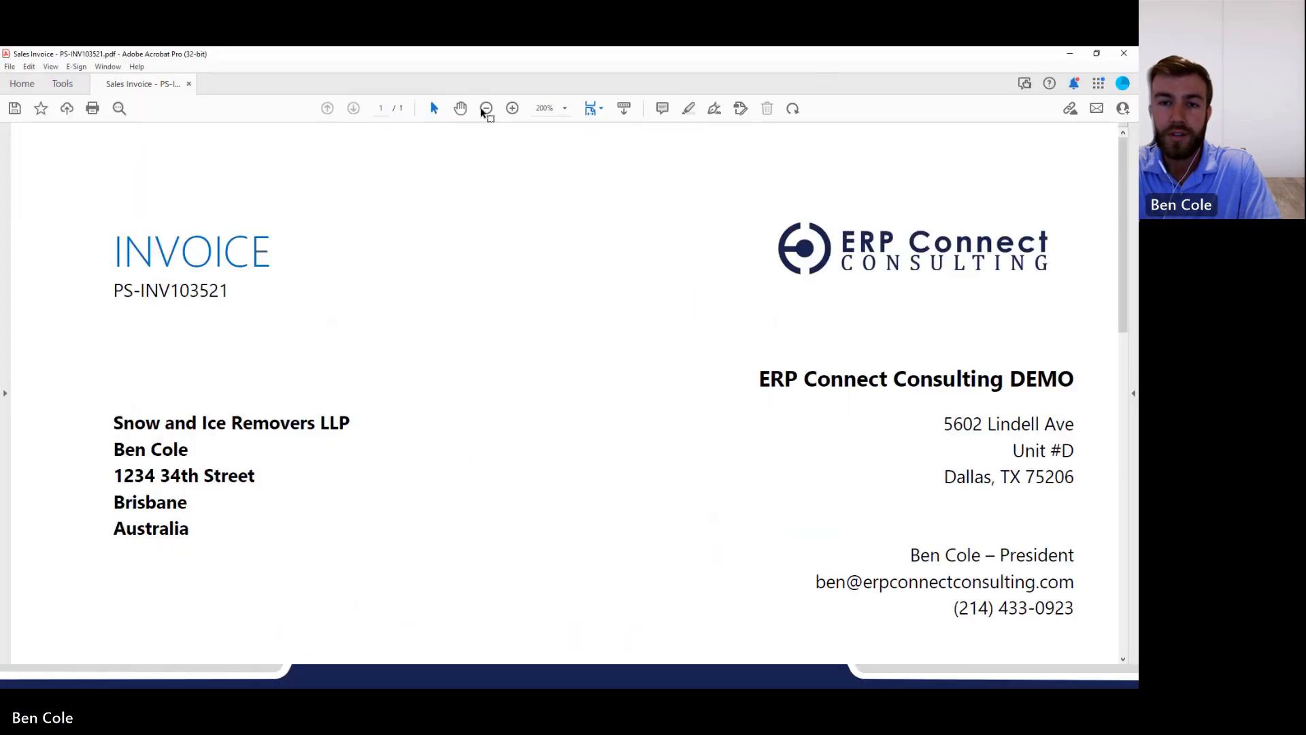
click(481, 109)
click(481, 109)
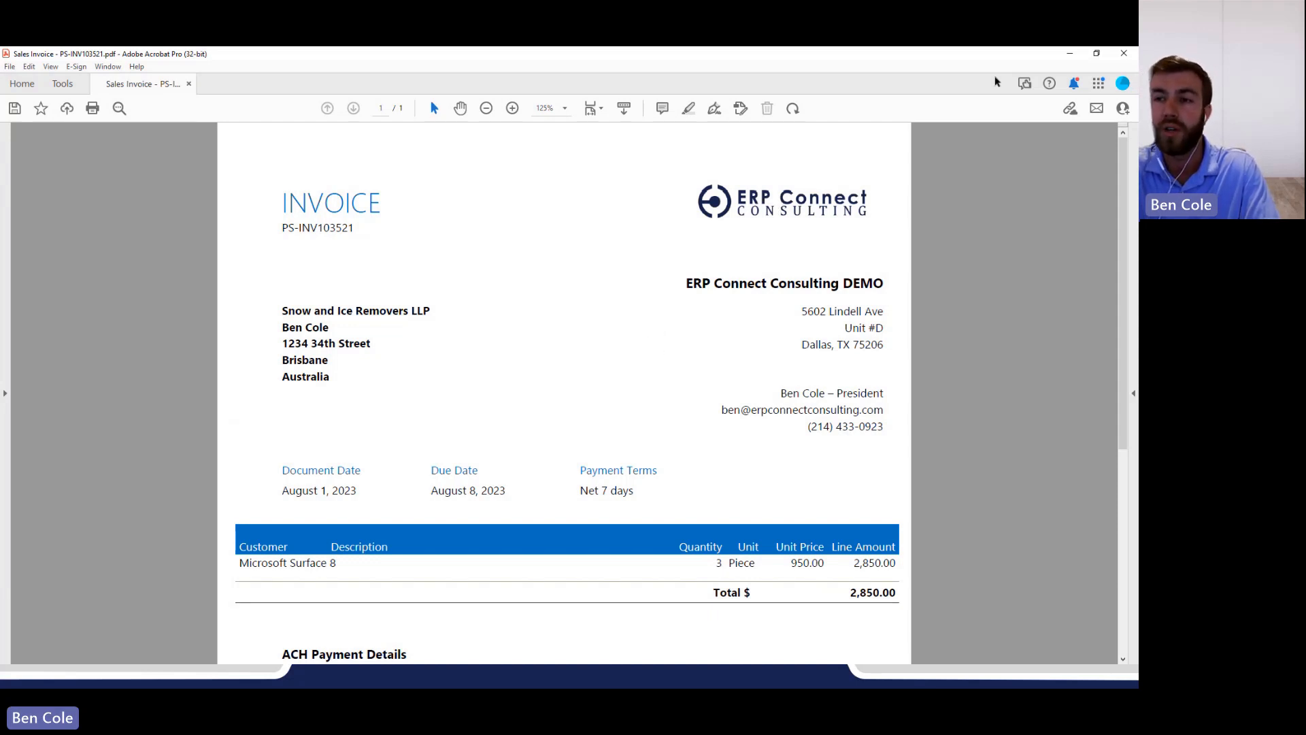
click(1071, 55)
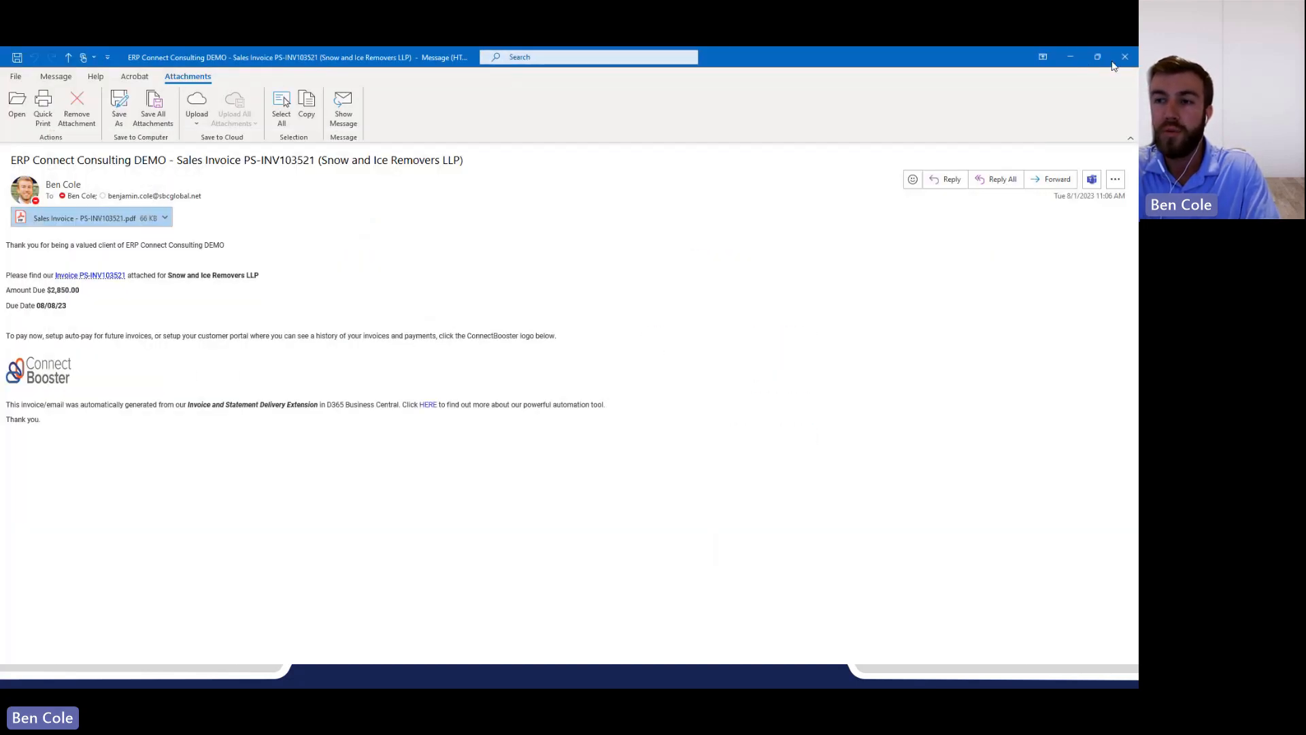
click(1121, 58)
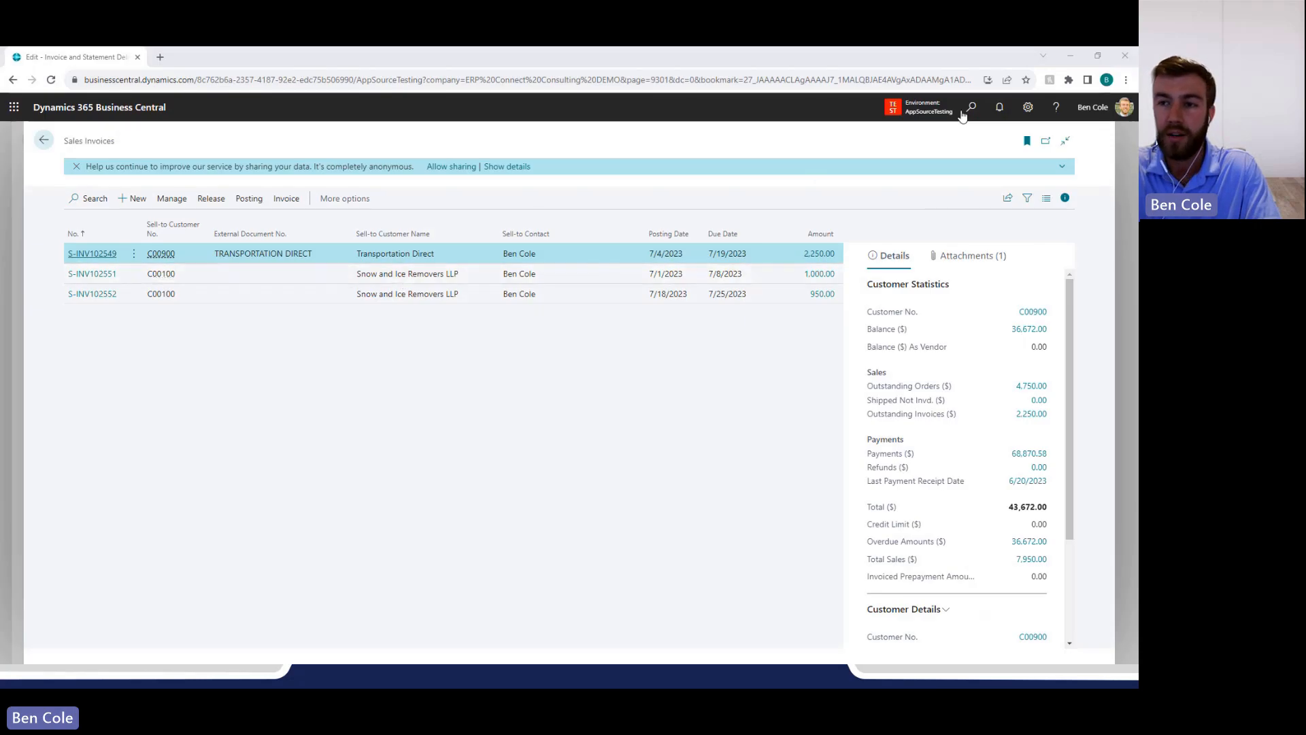
In Business Central, find the Customers list and open the customer card of Snow and Ice Removers LLP.
click(972, 107)
text(customer)
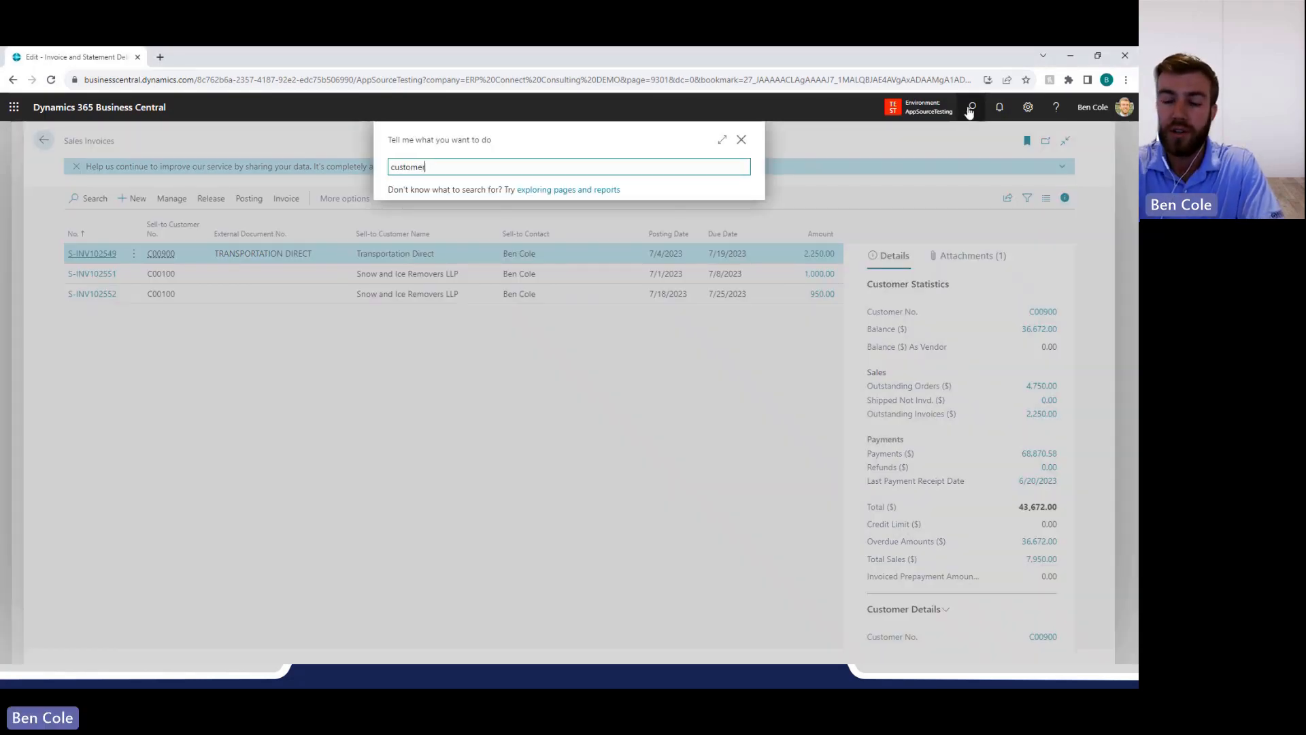
key(Down)
key(Down)
key(Down)
key(Down)
key(Down)
key(Down)
key(Return)
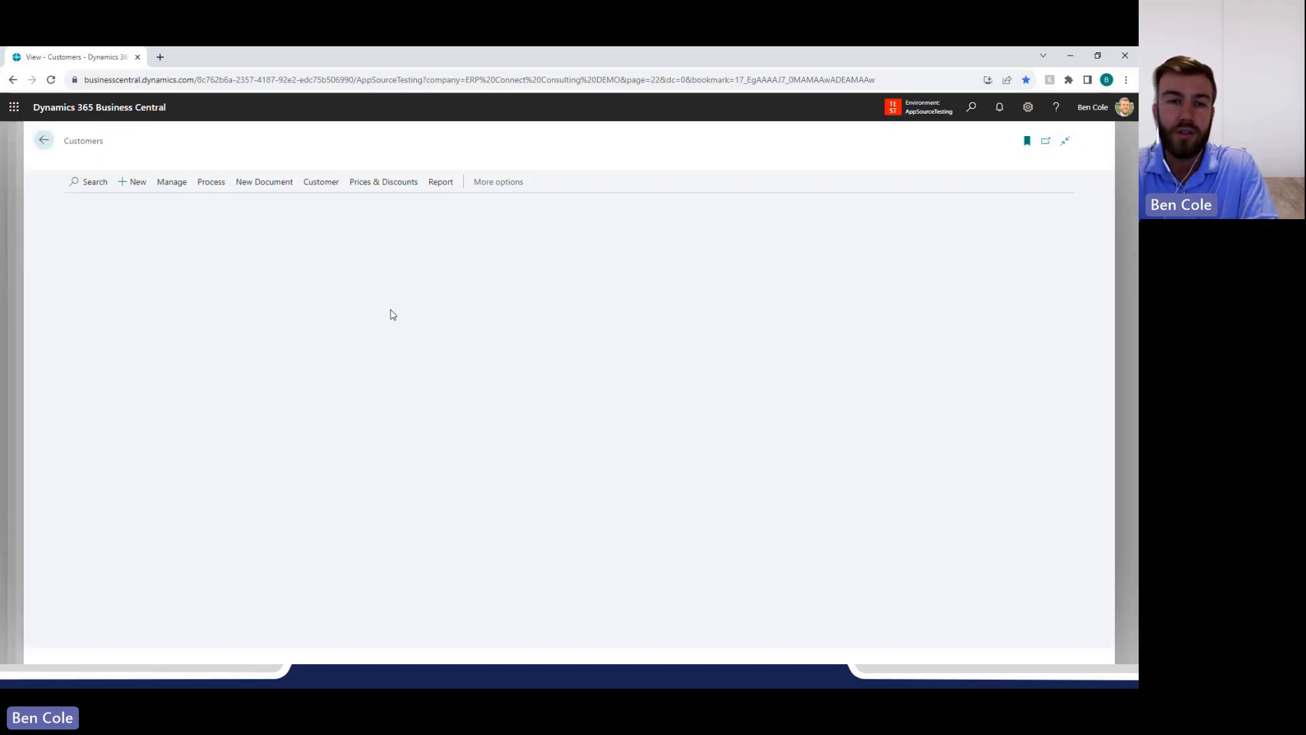
click(85, 257)
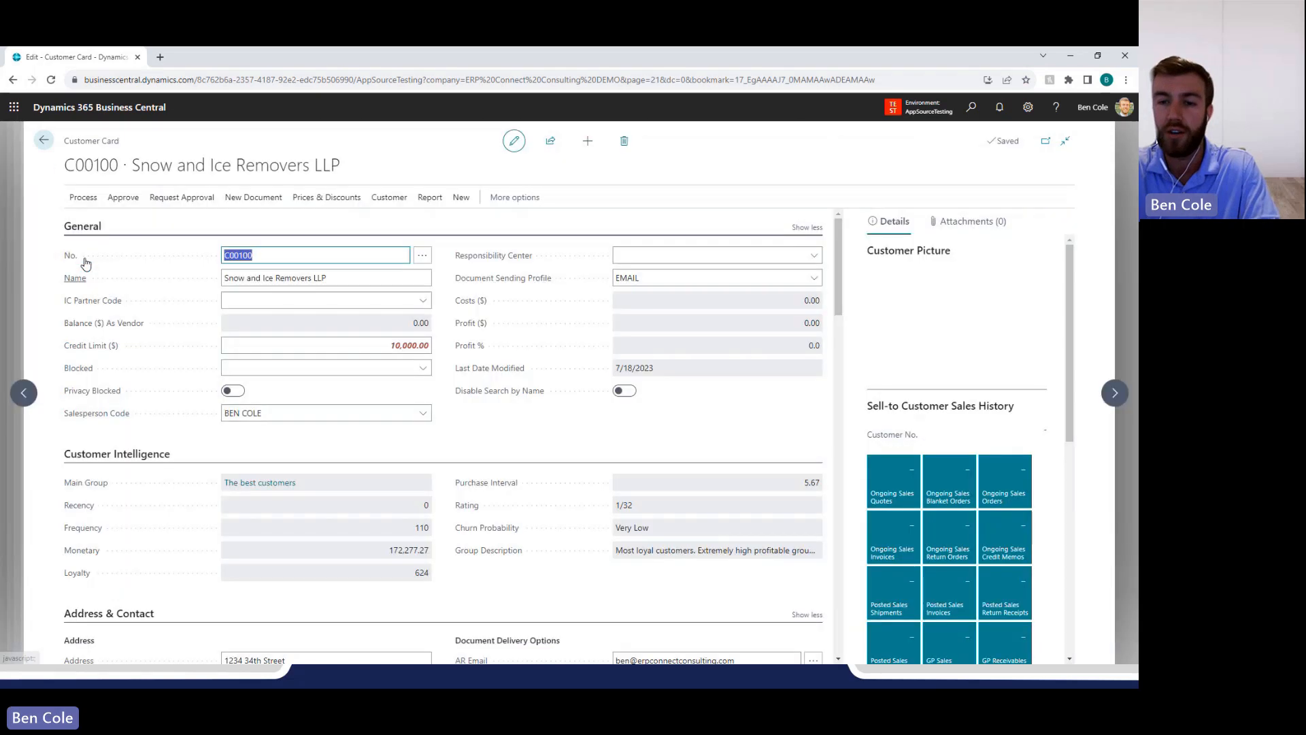
Examine the AR Email delivery option and the document types in its customer emails list, and return to the Customers list.
scroll(439, 414, down, 5)
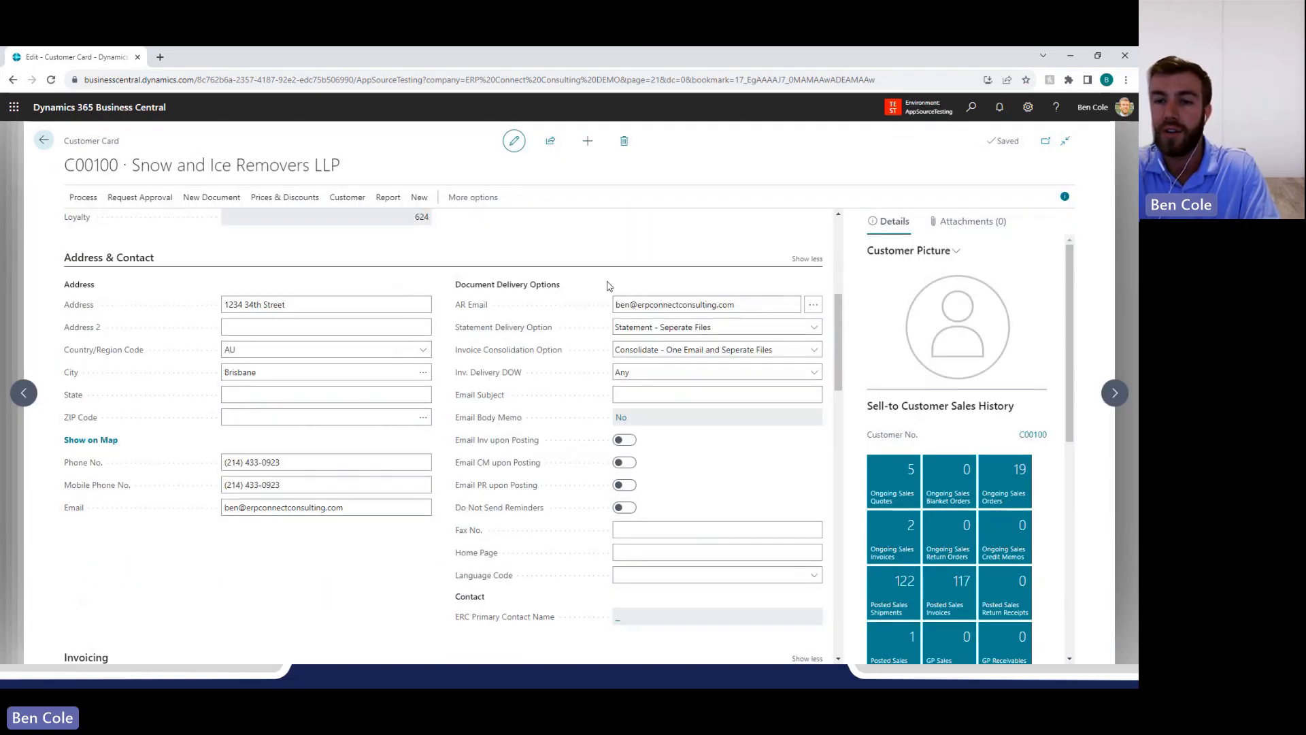
click(743, 304)
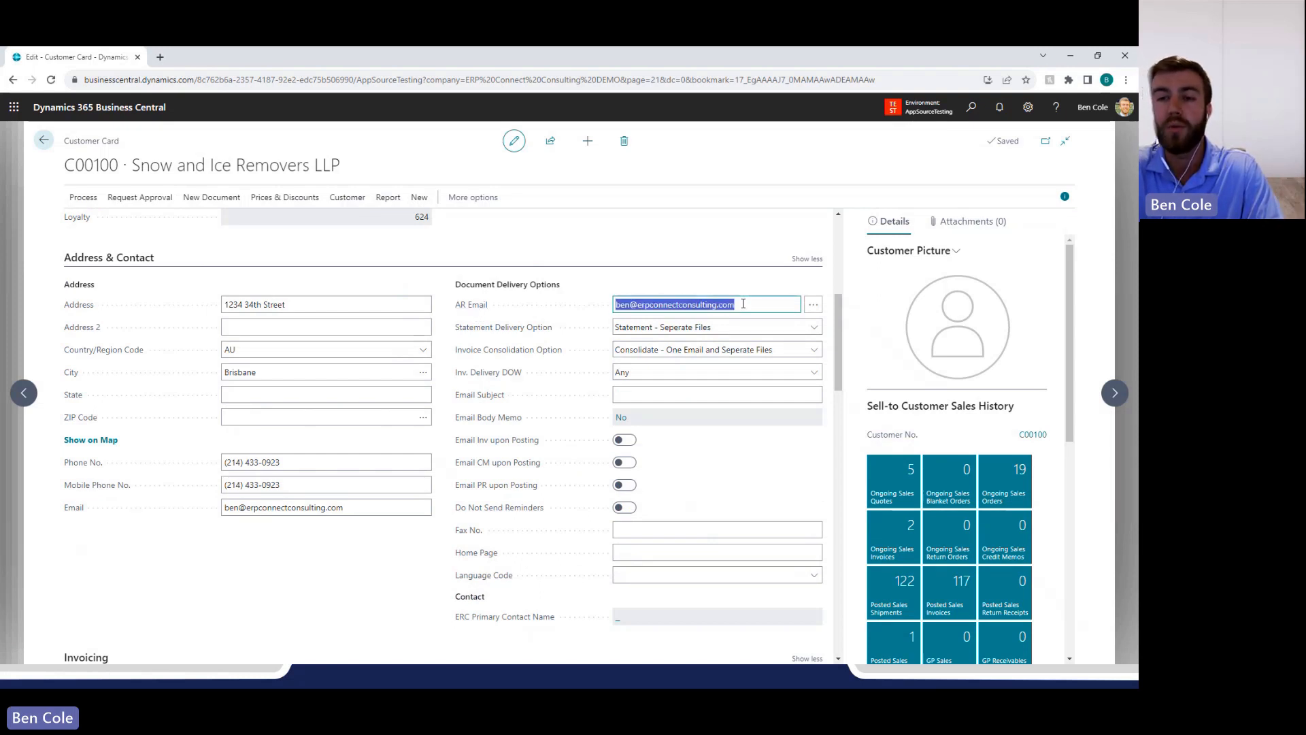
click(743, 304)
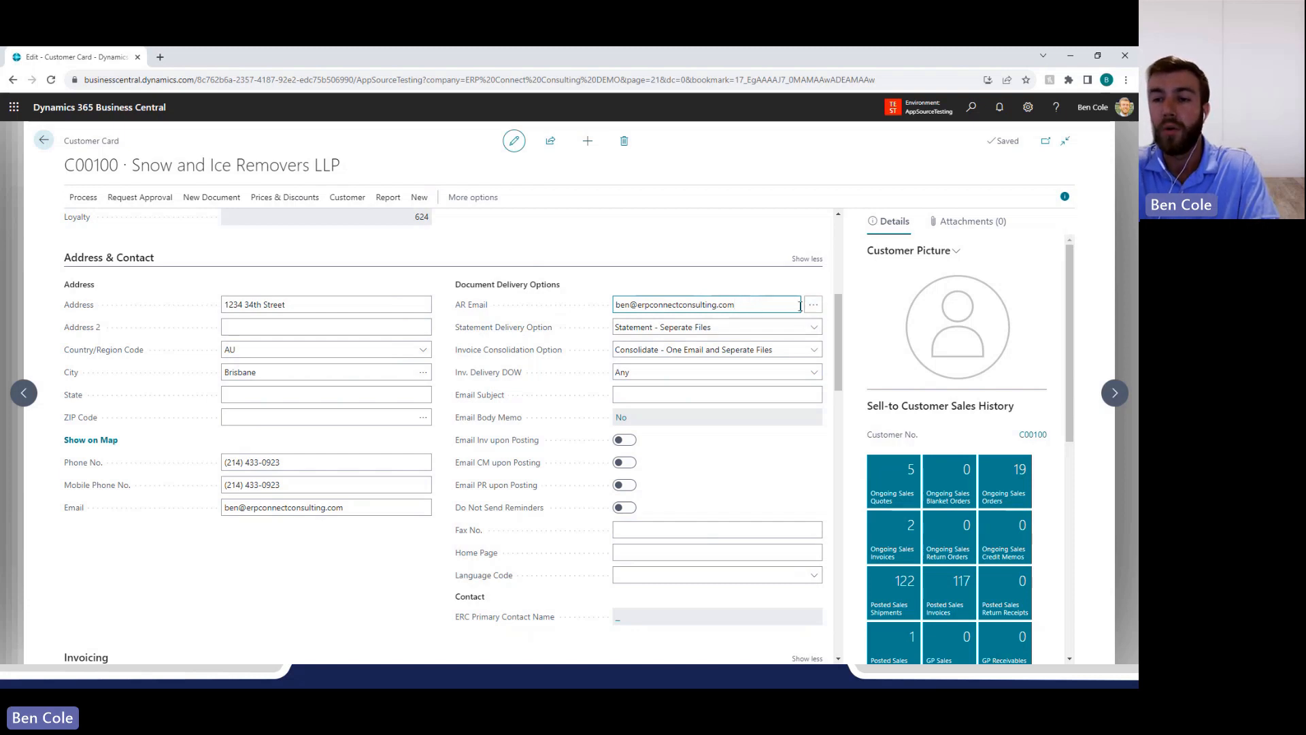
click(813, 304)
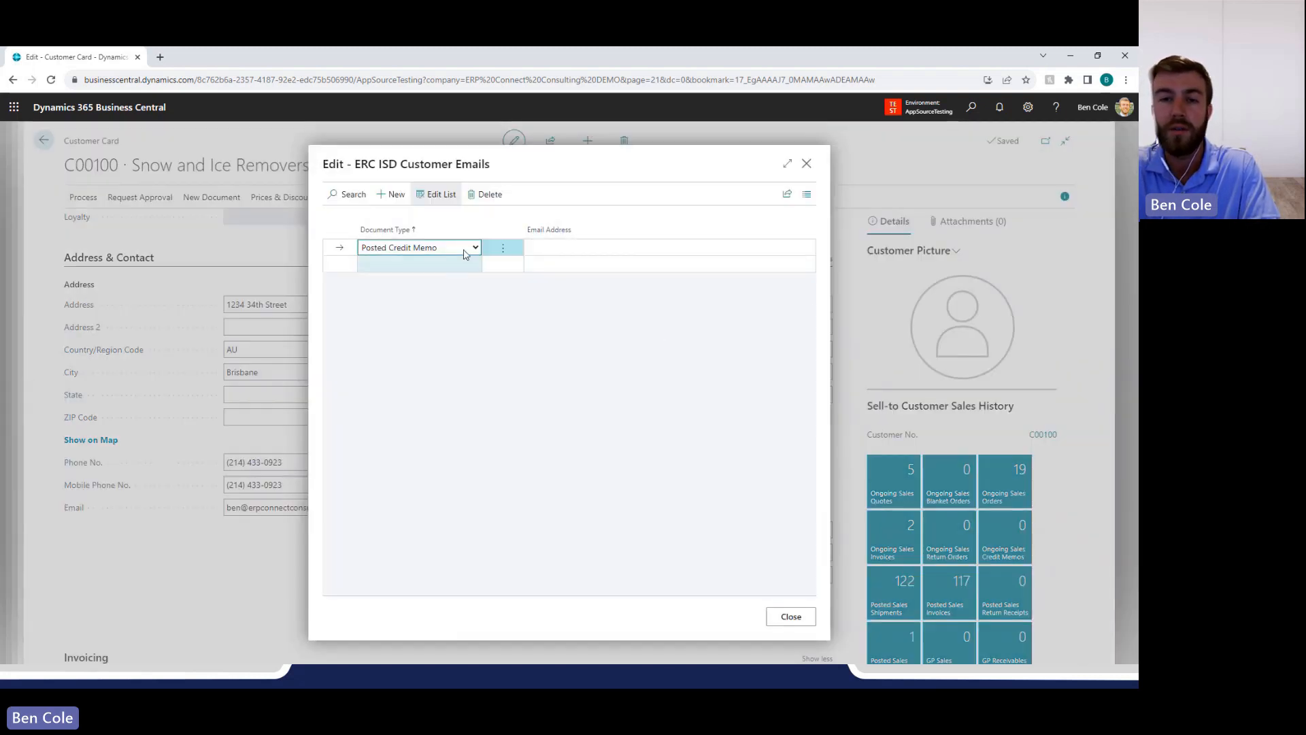
click(465, 253)
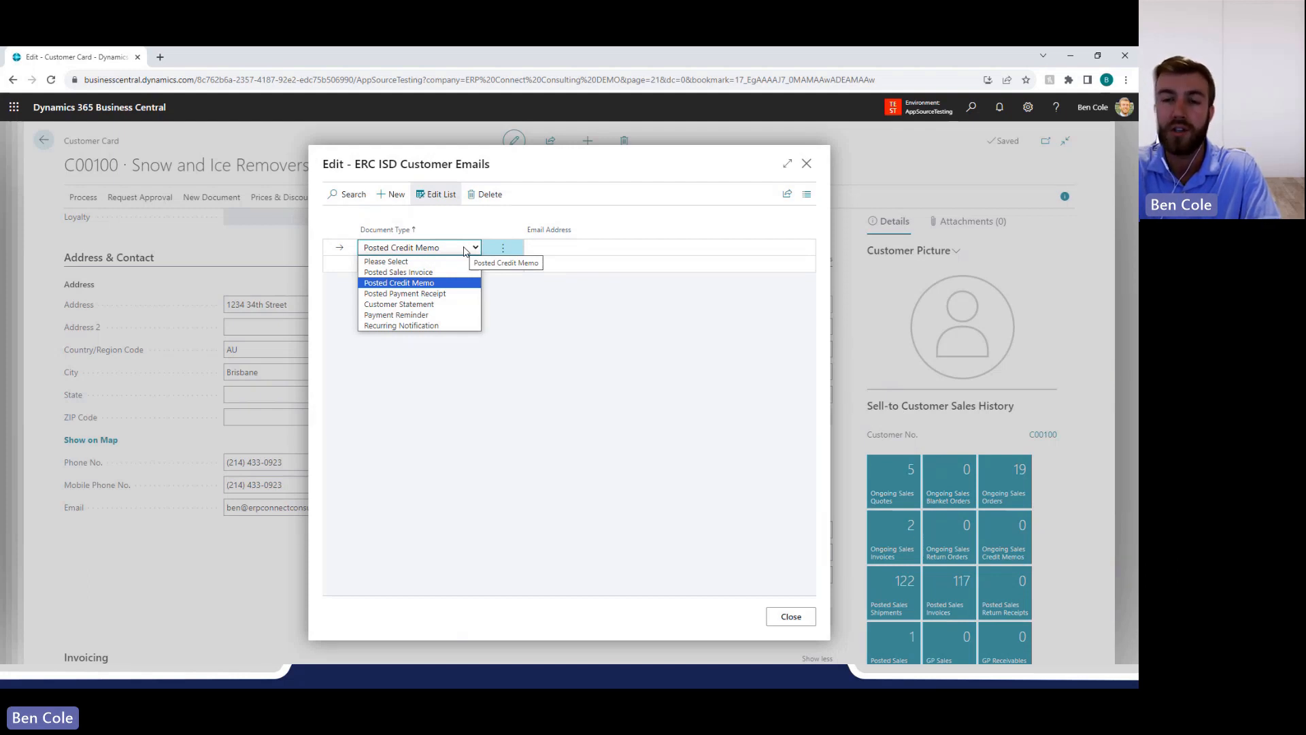
click(544, 290)
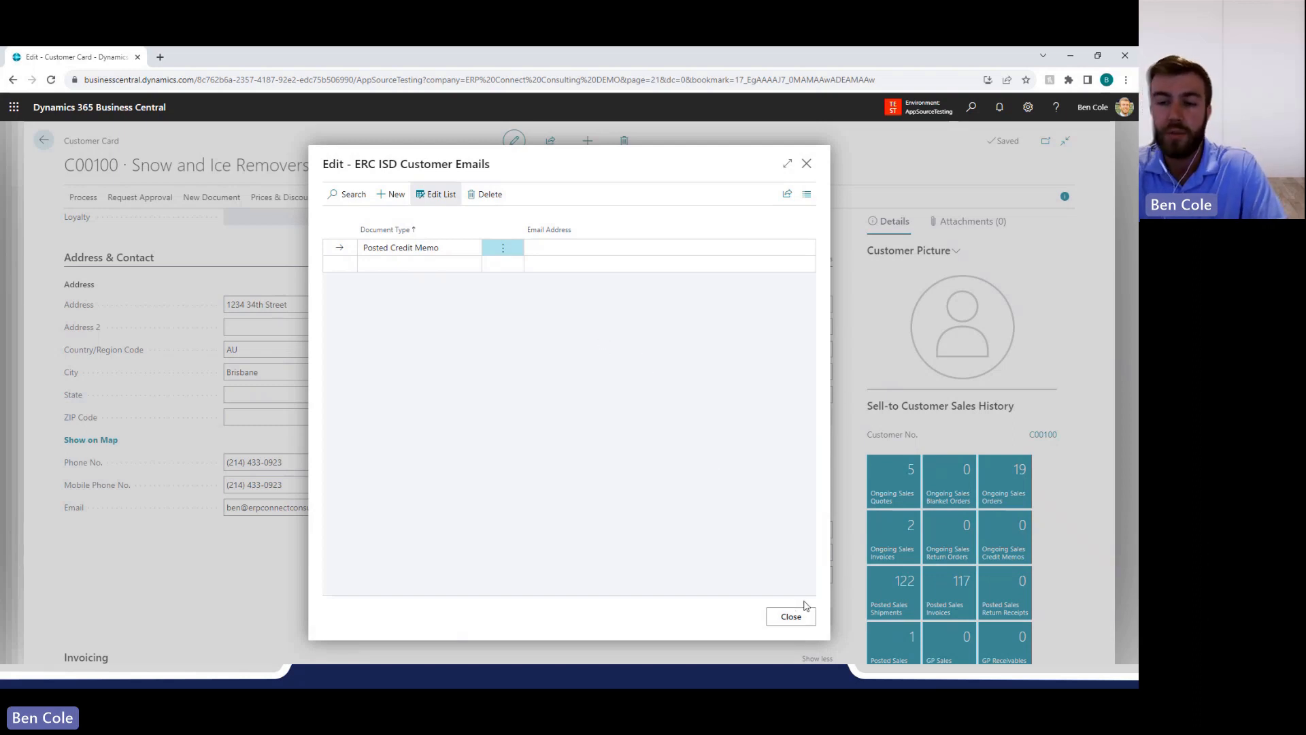
click(791, 617)
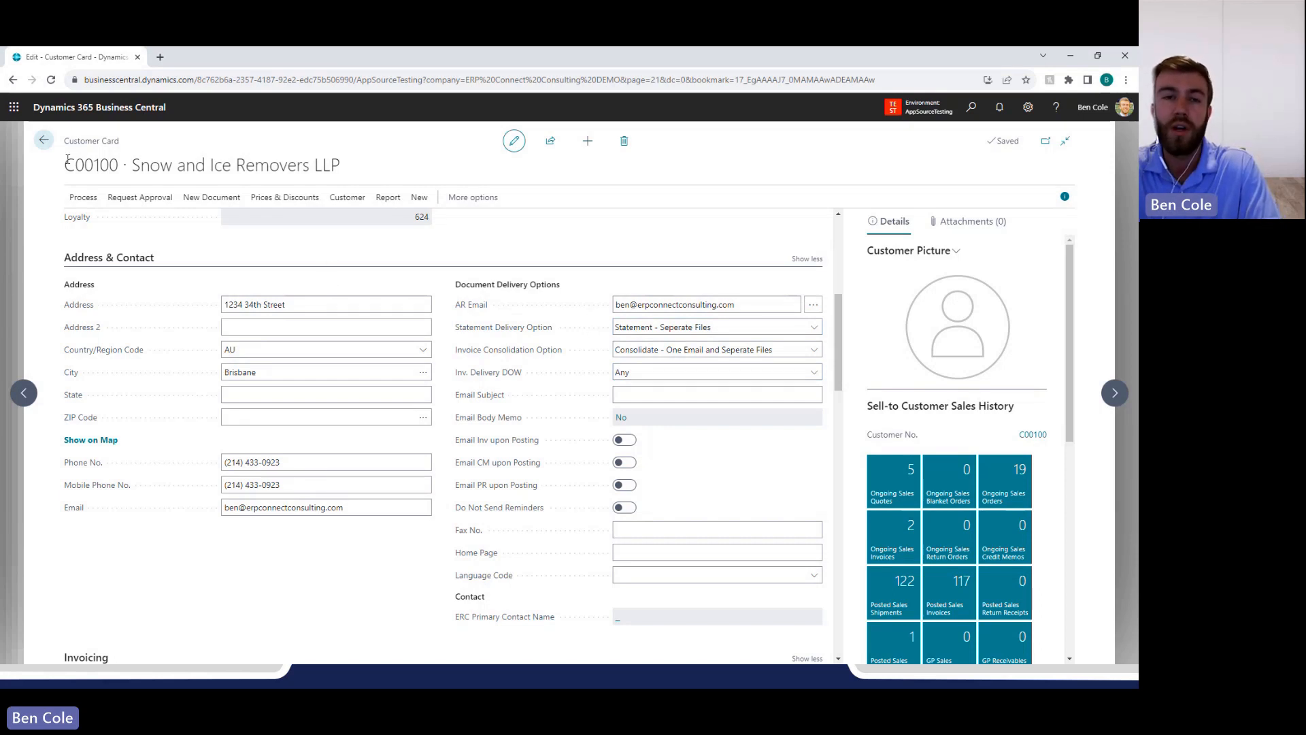
click(44, 142)
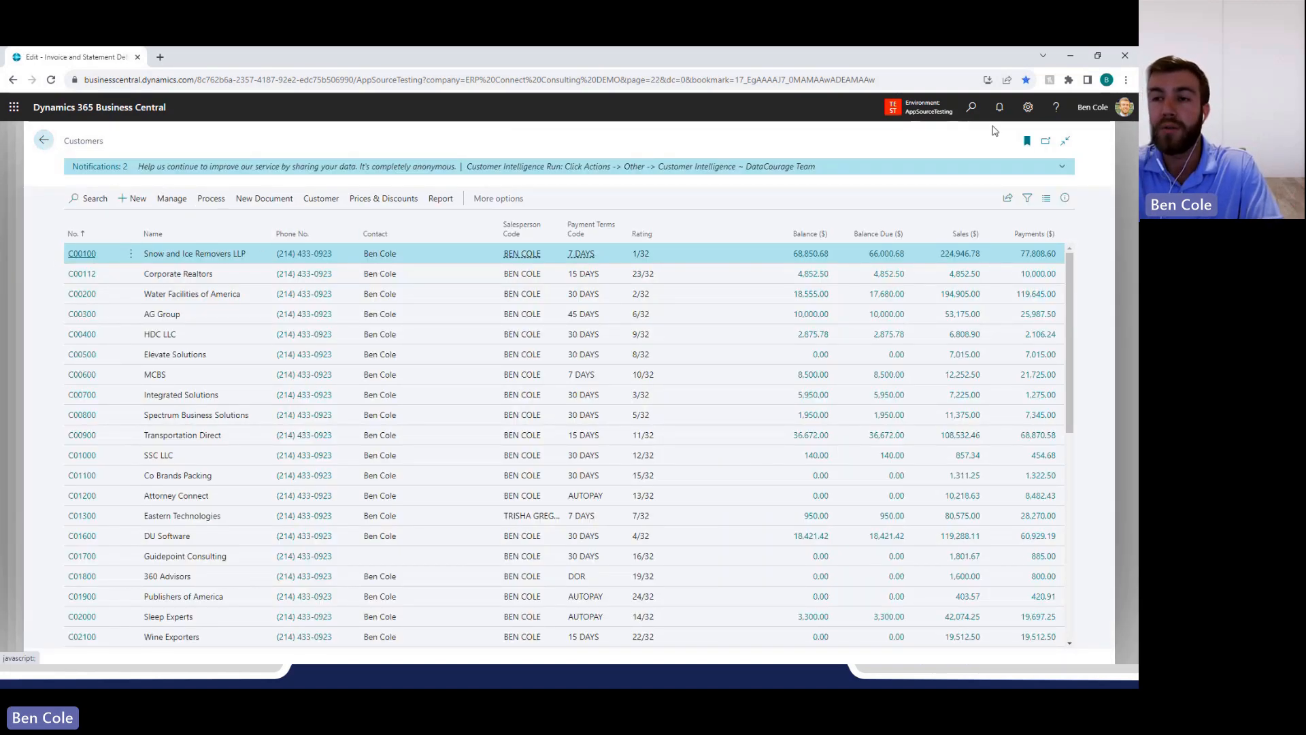
Search for ISD and open the Invoice Delivery Dashboard (ISD).
click(971, 117)
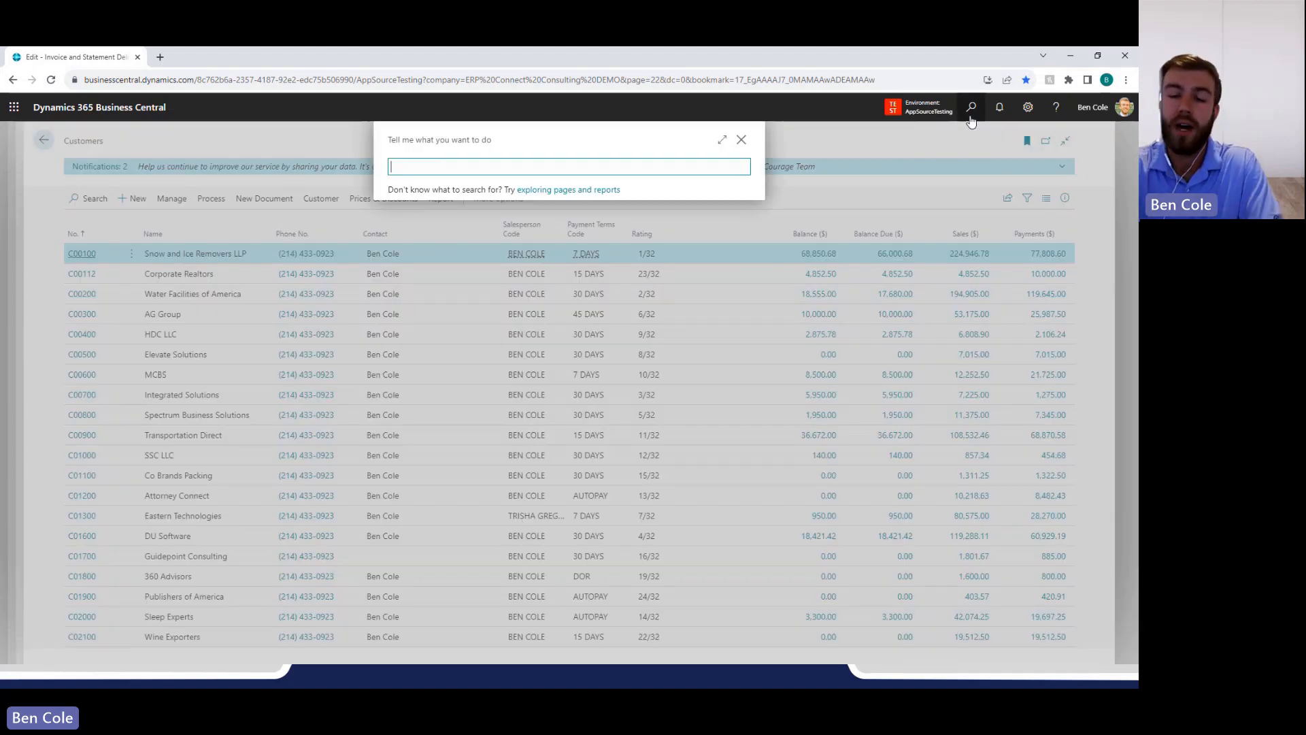
text(ISD)
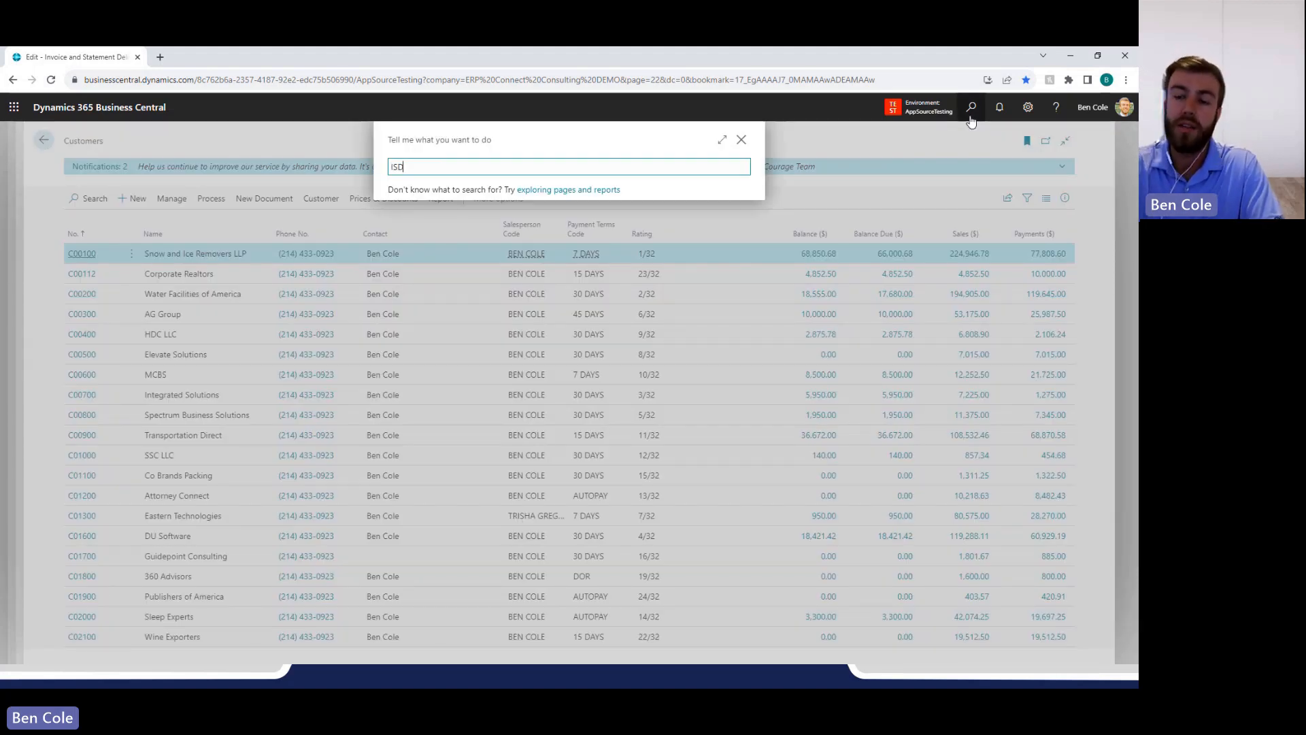
key(Return)
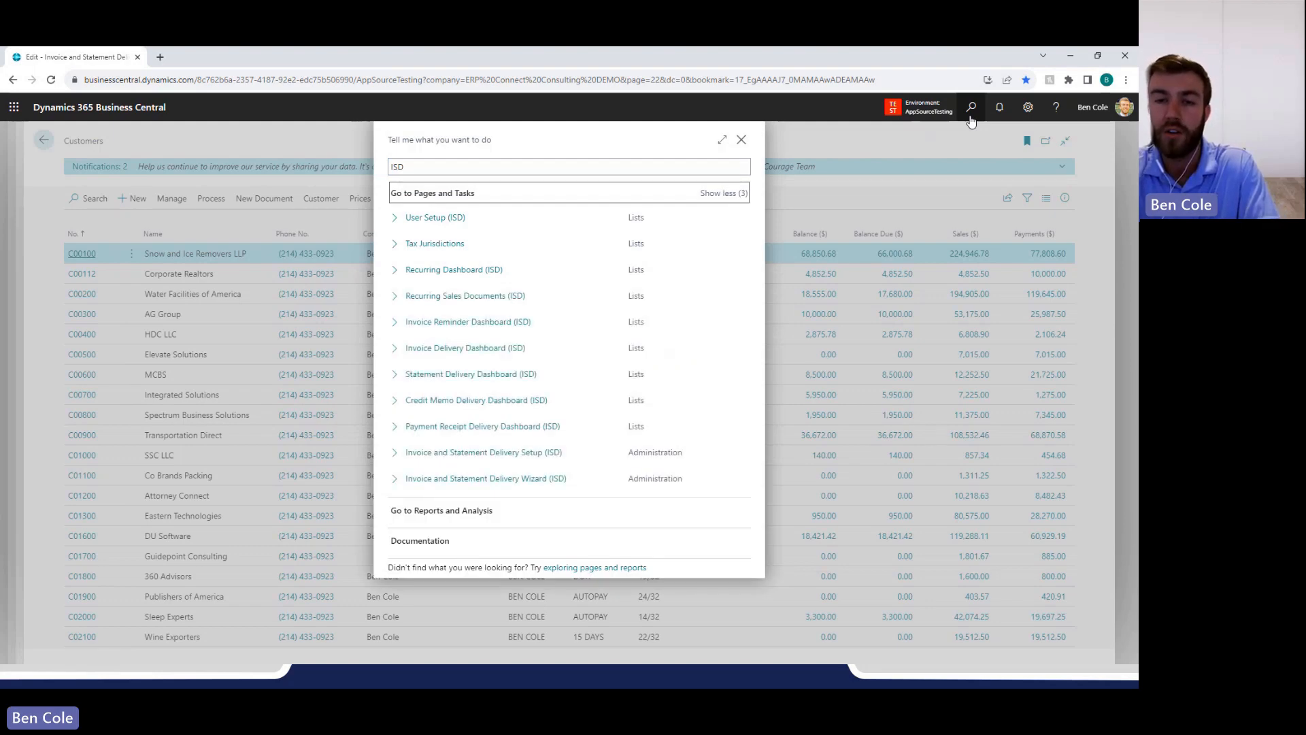
key(Down)
key(Down)
key(Down)
key(Down)
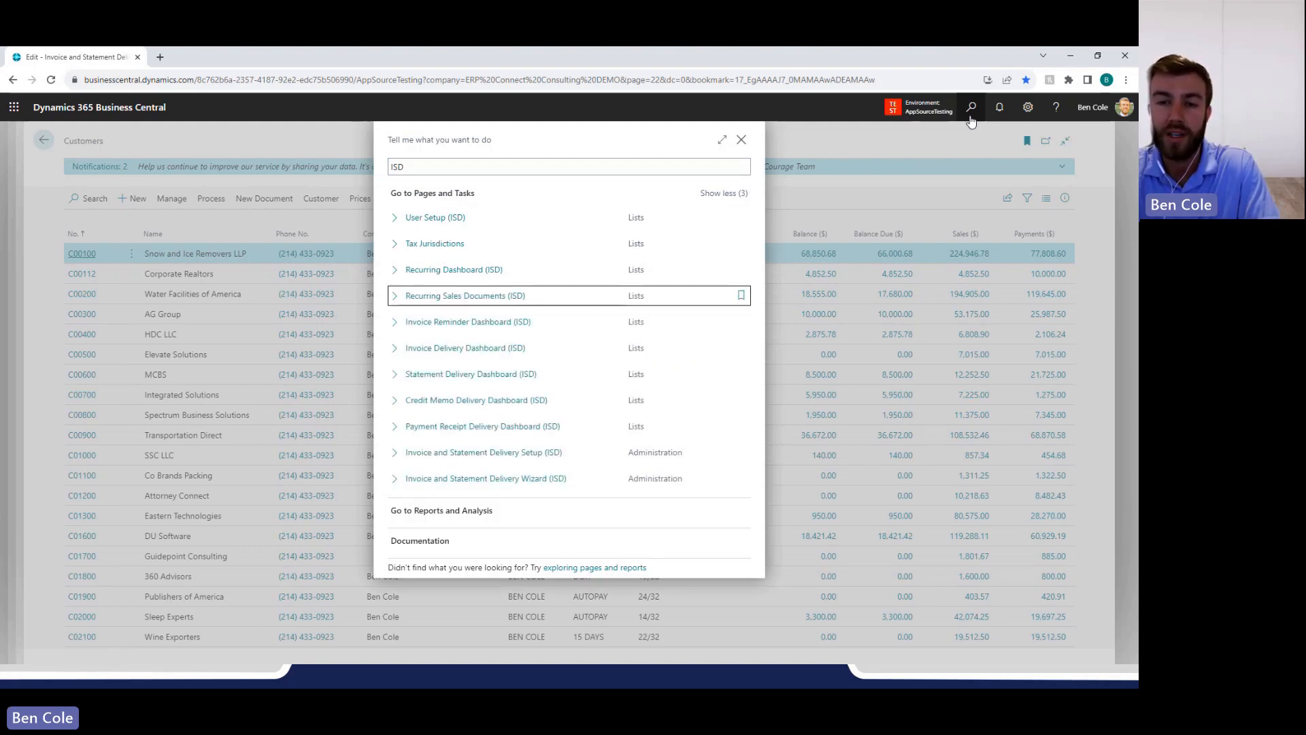
key(Down)
key(Down)
key(Down)
key(Down)
key(Down)
key(Up)
key(Up)
key(Up)
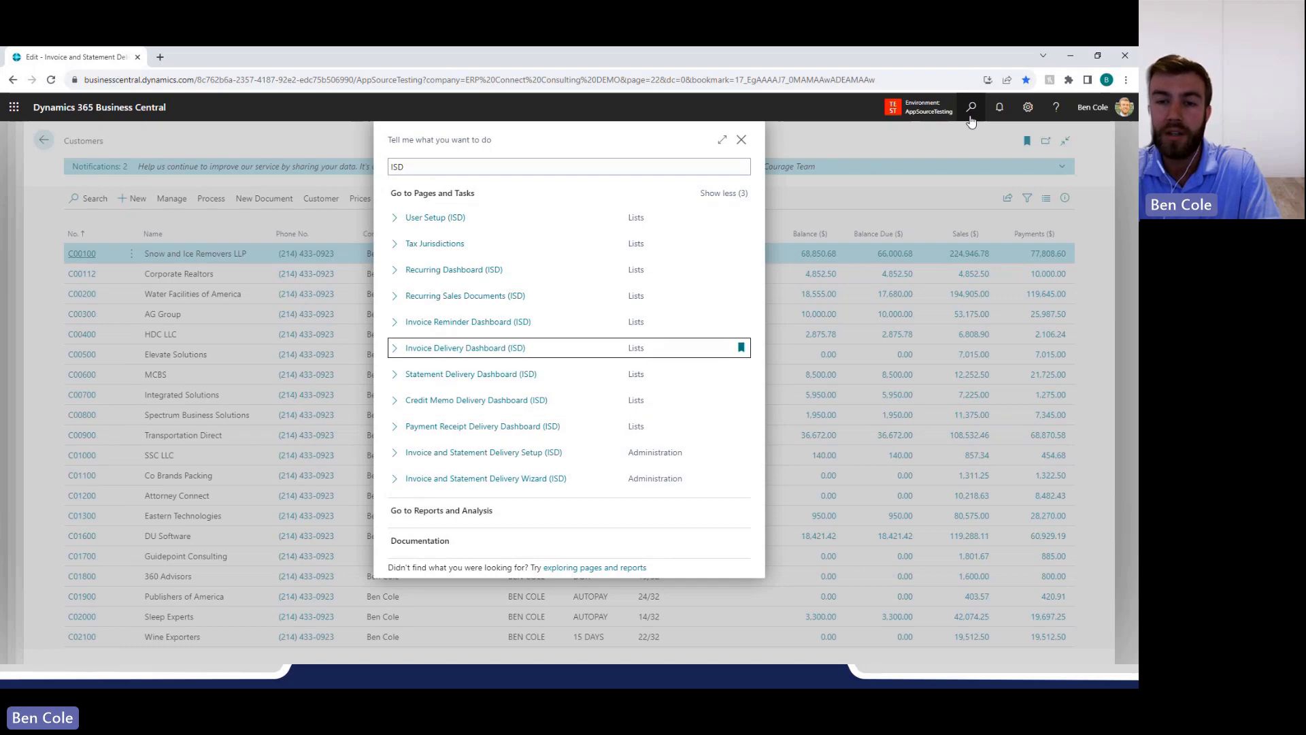
key(Return)
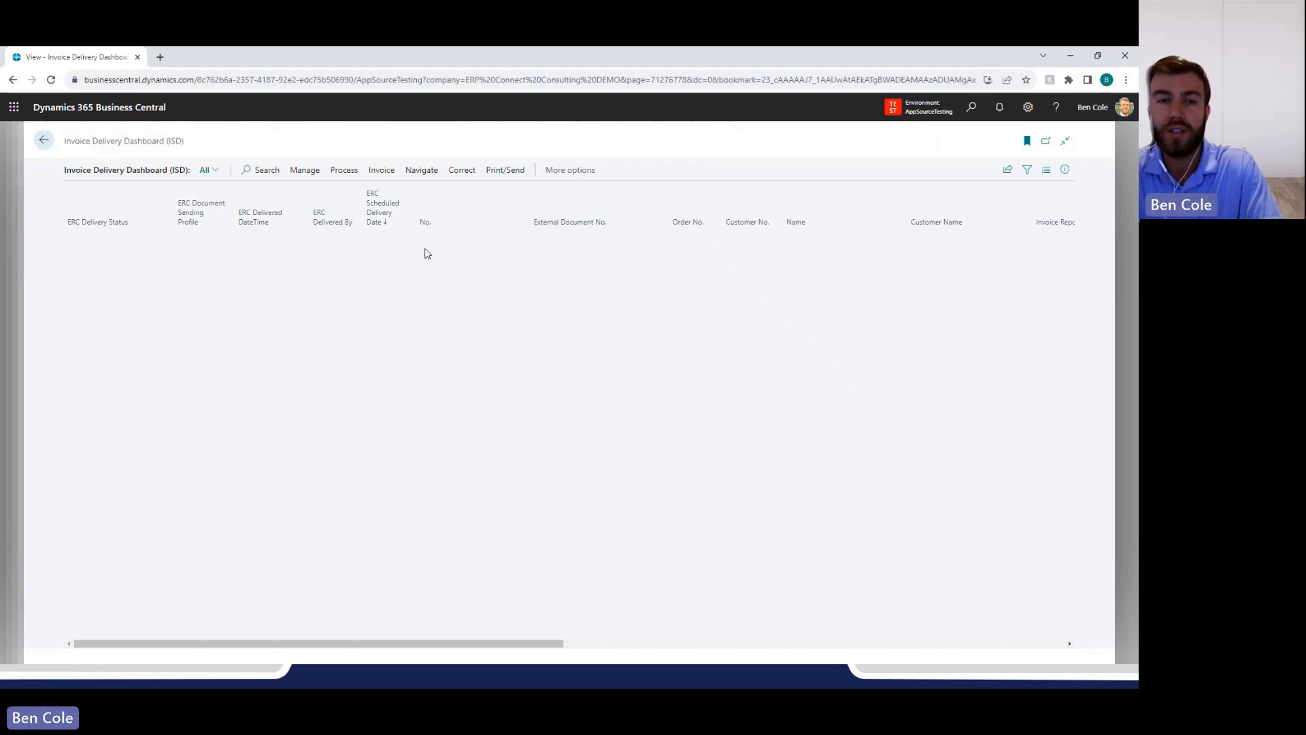
Sort the invoices by ERC Delivered DateTime in descending order and review the newest invoice's delivery, amount and consolidation details.
click(254, 219)
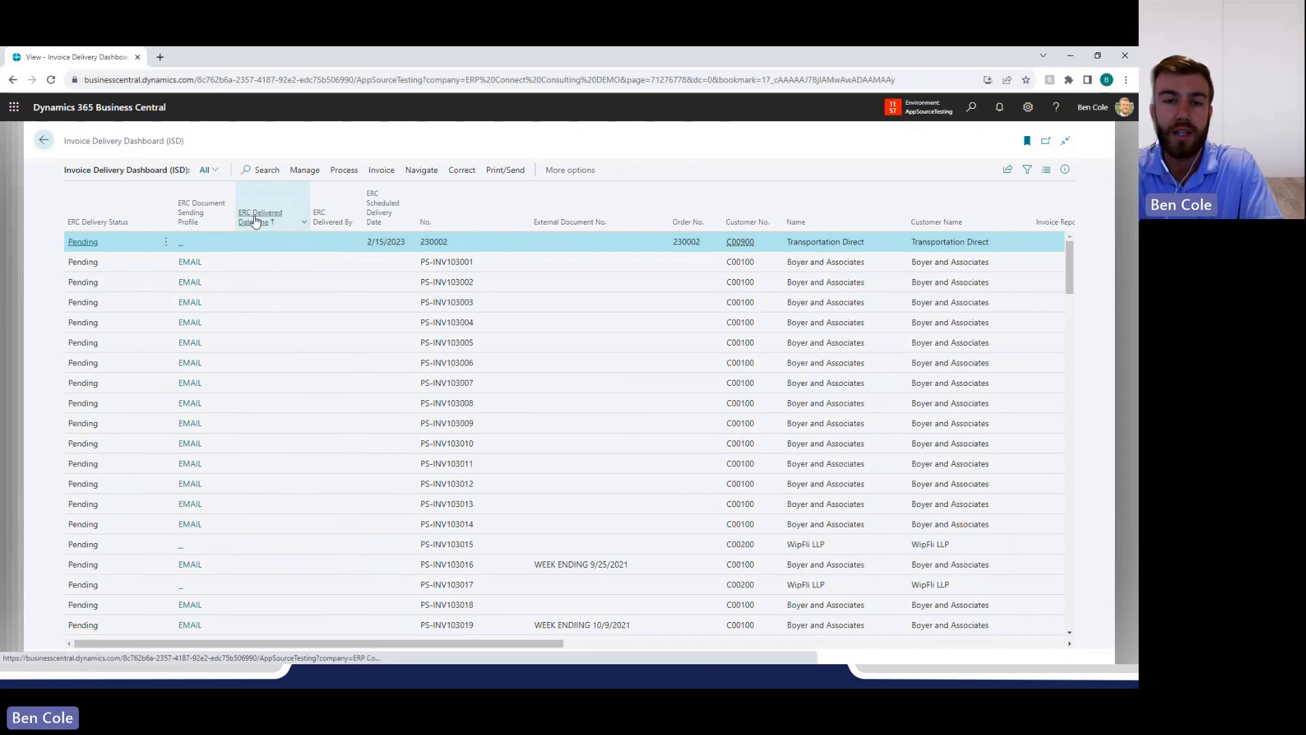
click(256, 222)
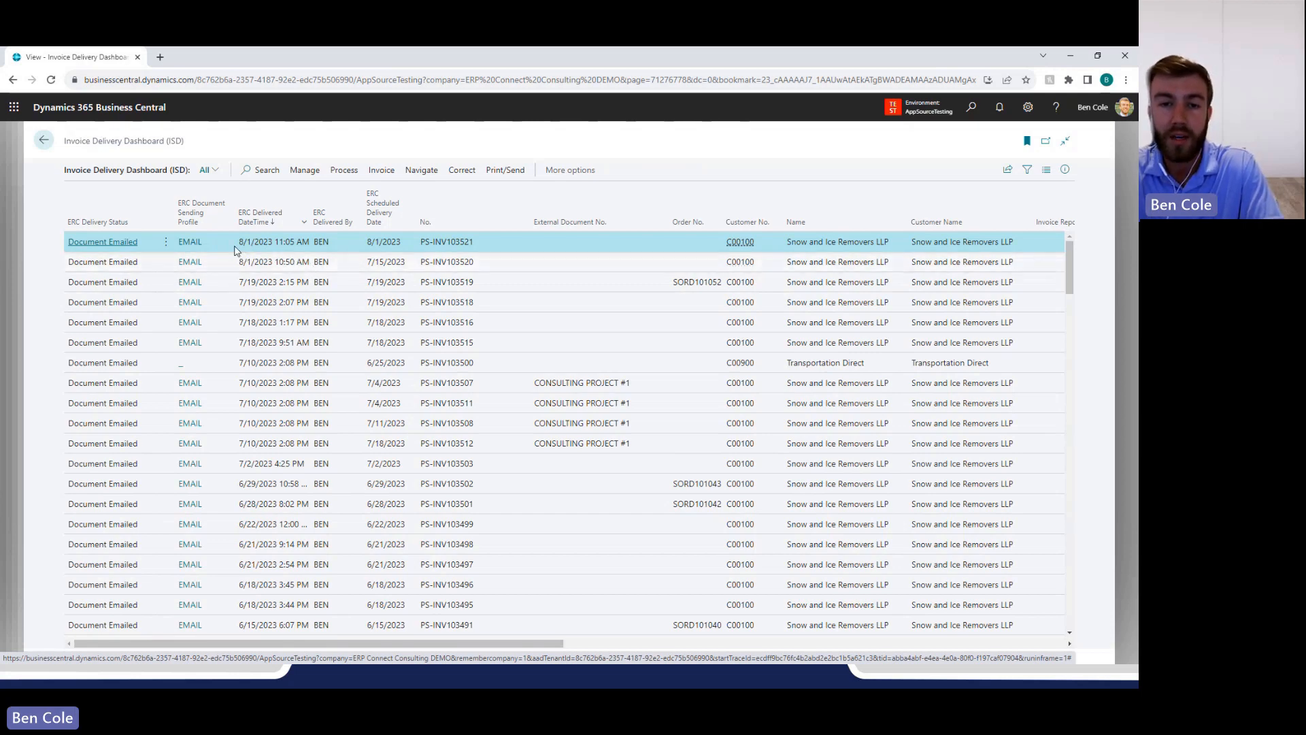
double_click(322, 244)
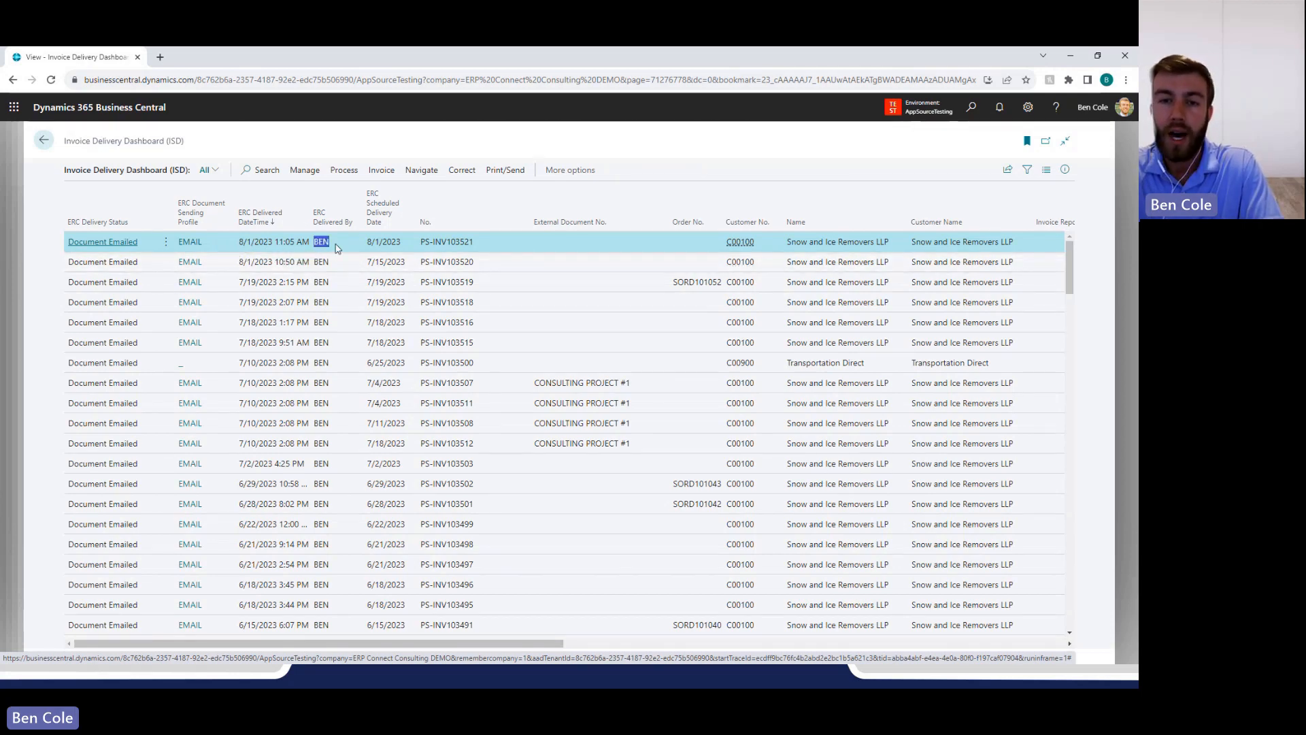
drag(368, 249, 406, 251)
click(445, 245)
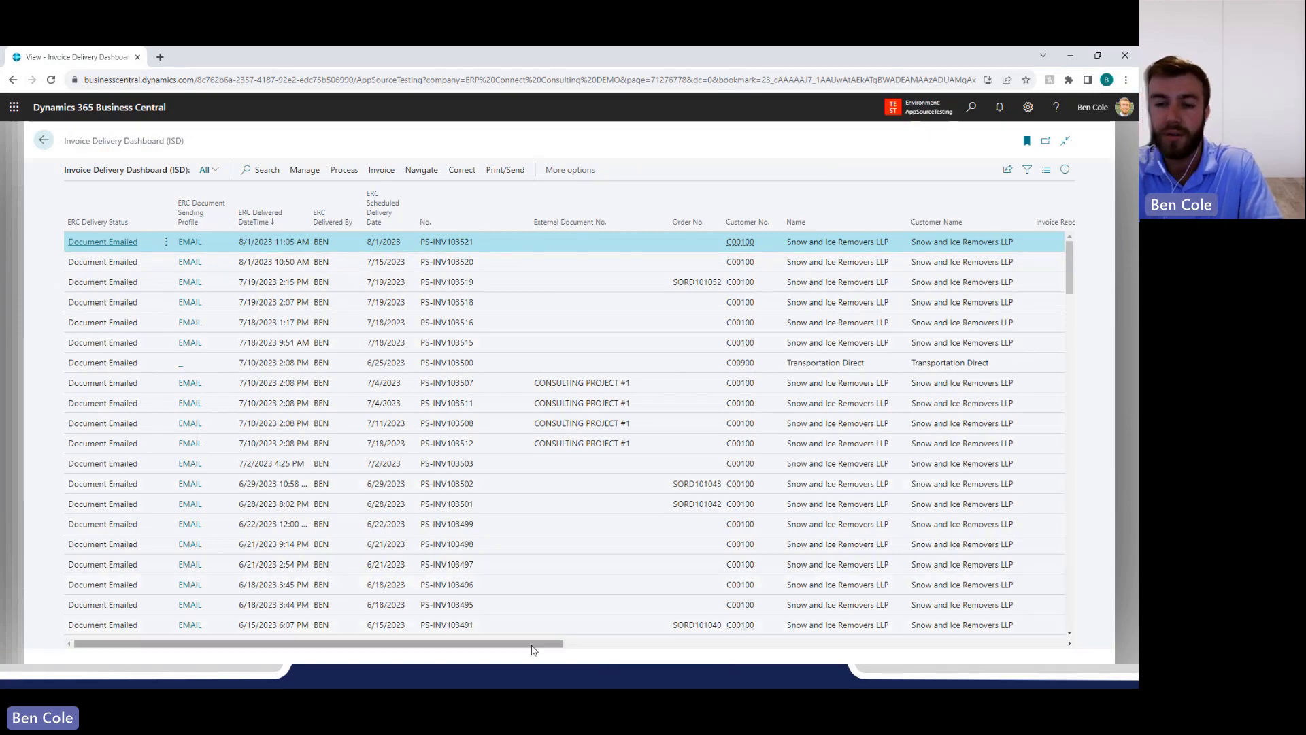
drag(534, 650, 1001, 639)
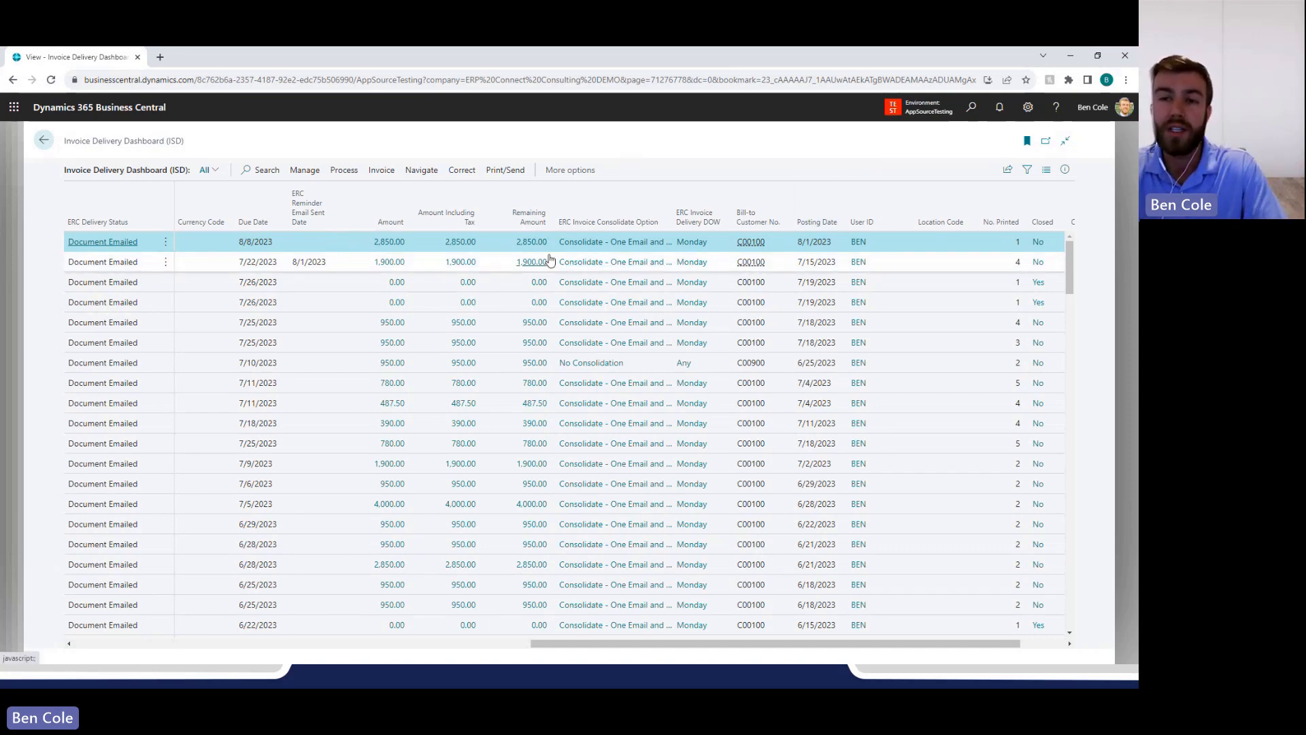
Email the selected newest invoice to its customer again, confirming the re-send, and check the received invoice email before closing it.
click(505, 170)
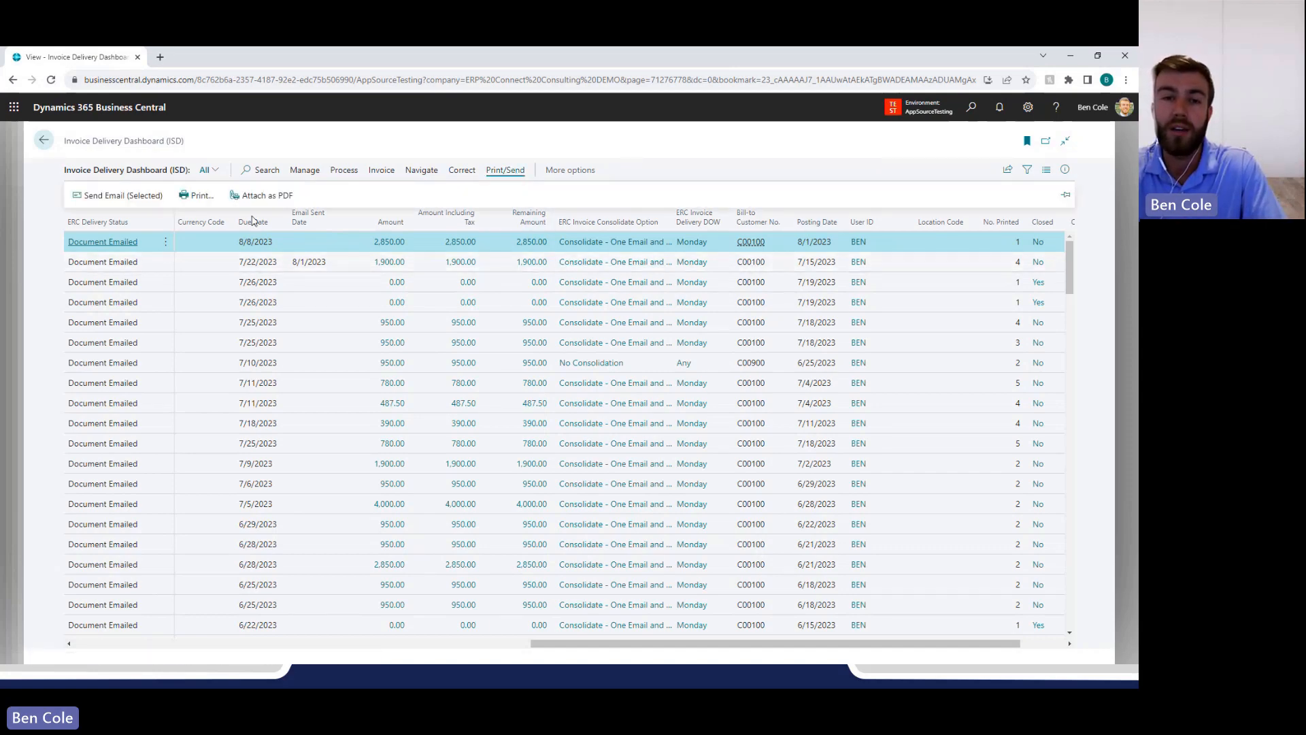
click(136, 196)
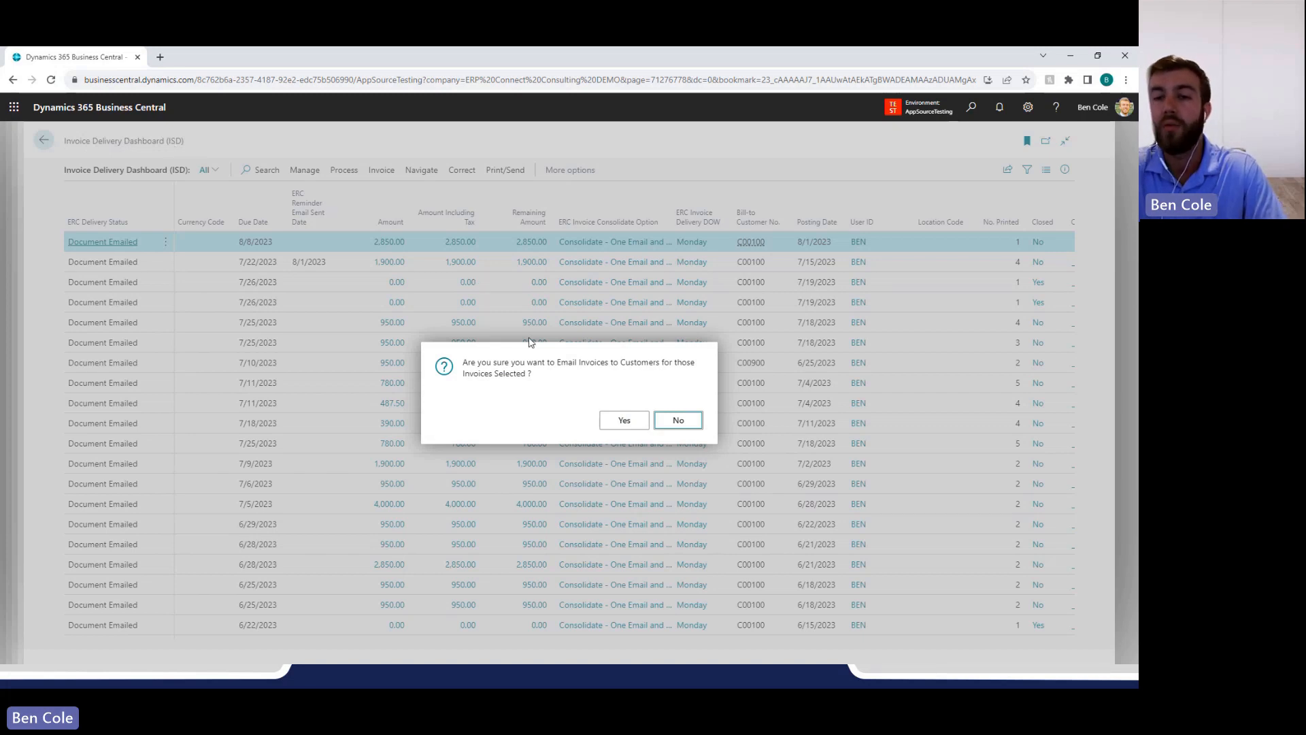
click(623, 422)
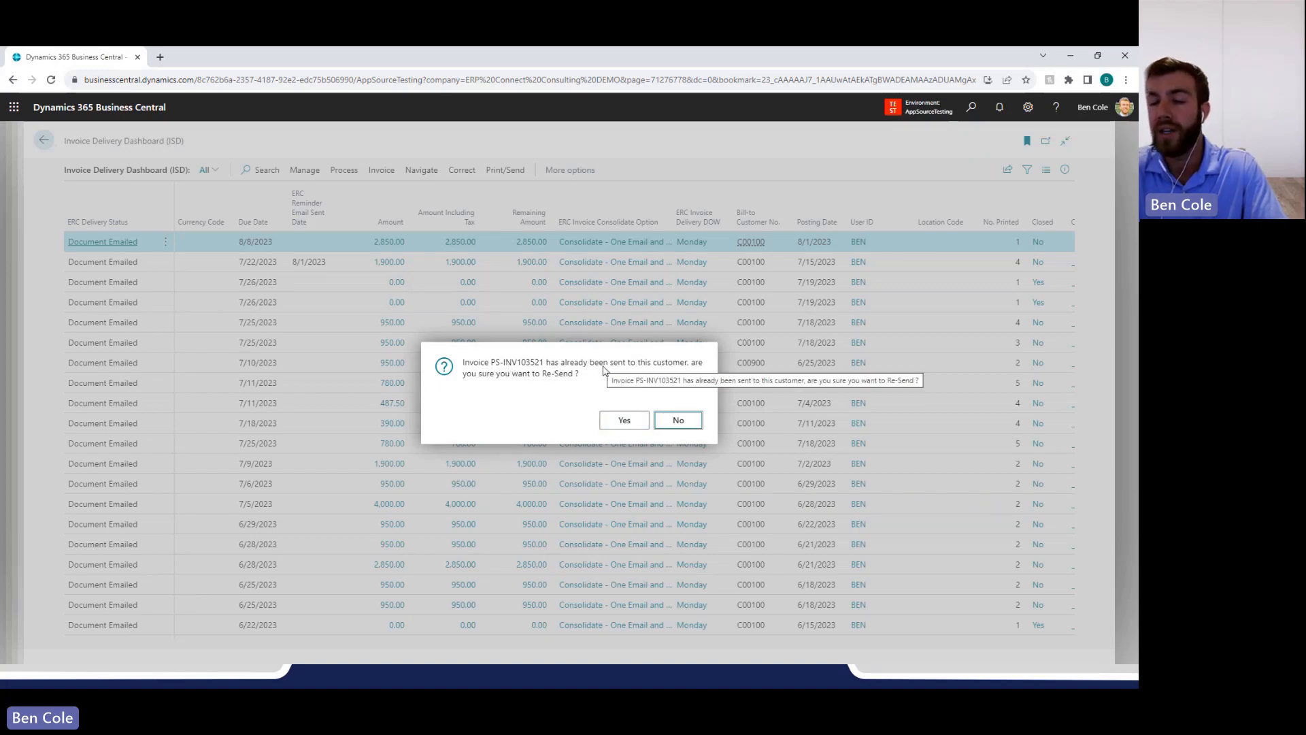
click(621, 419)
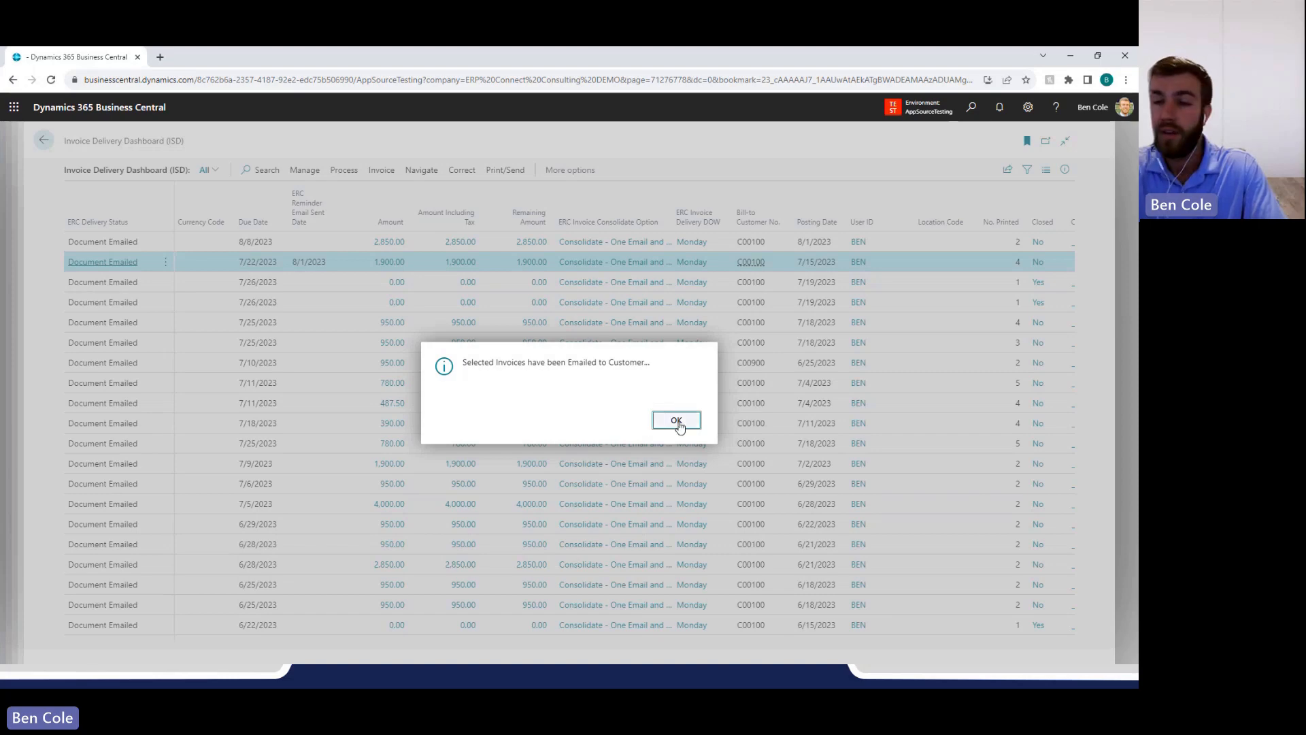
click(676, 419)
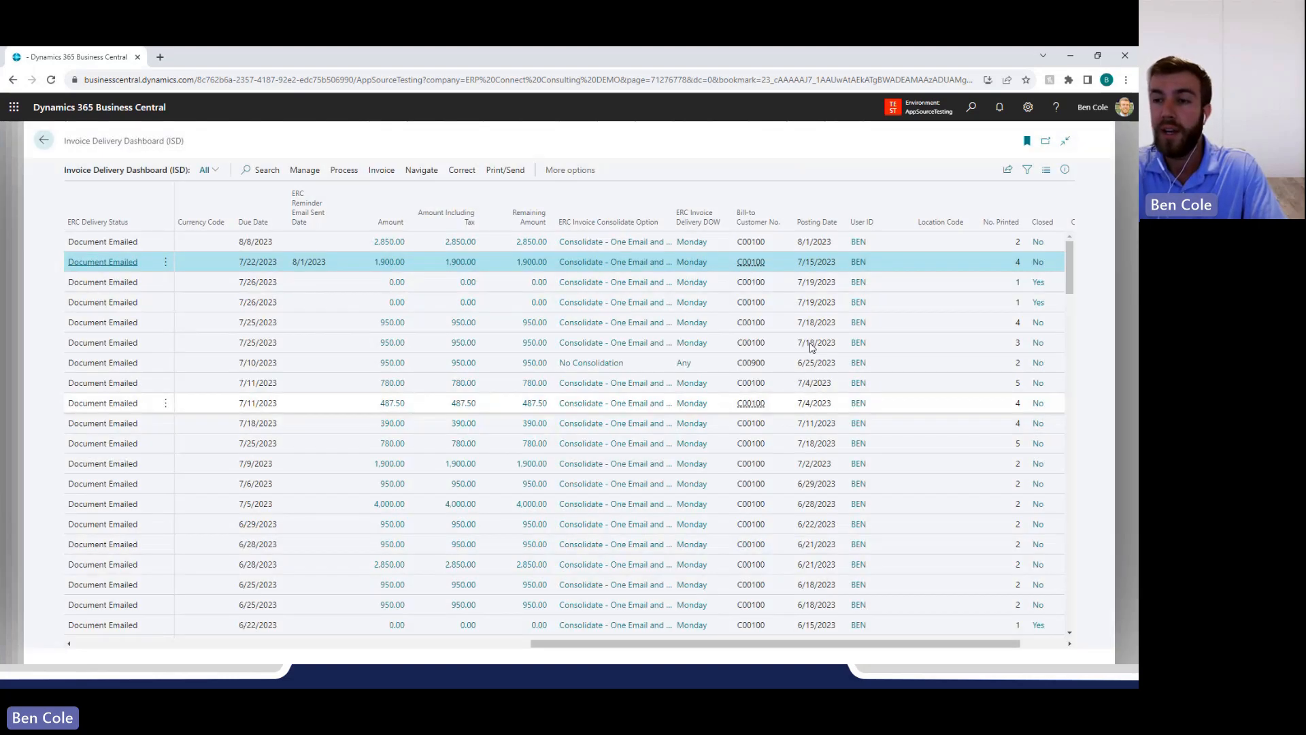
click(1017, 243)
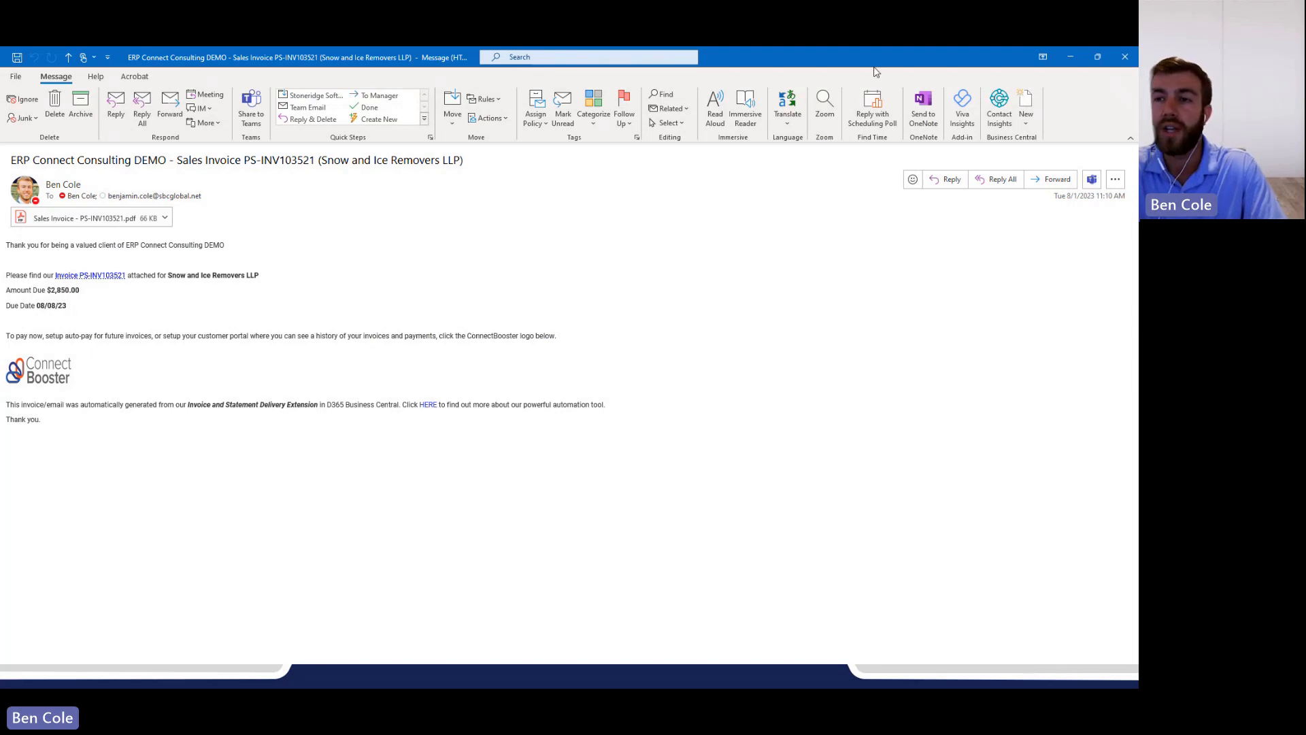
click(1123, 61)
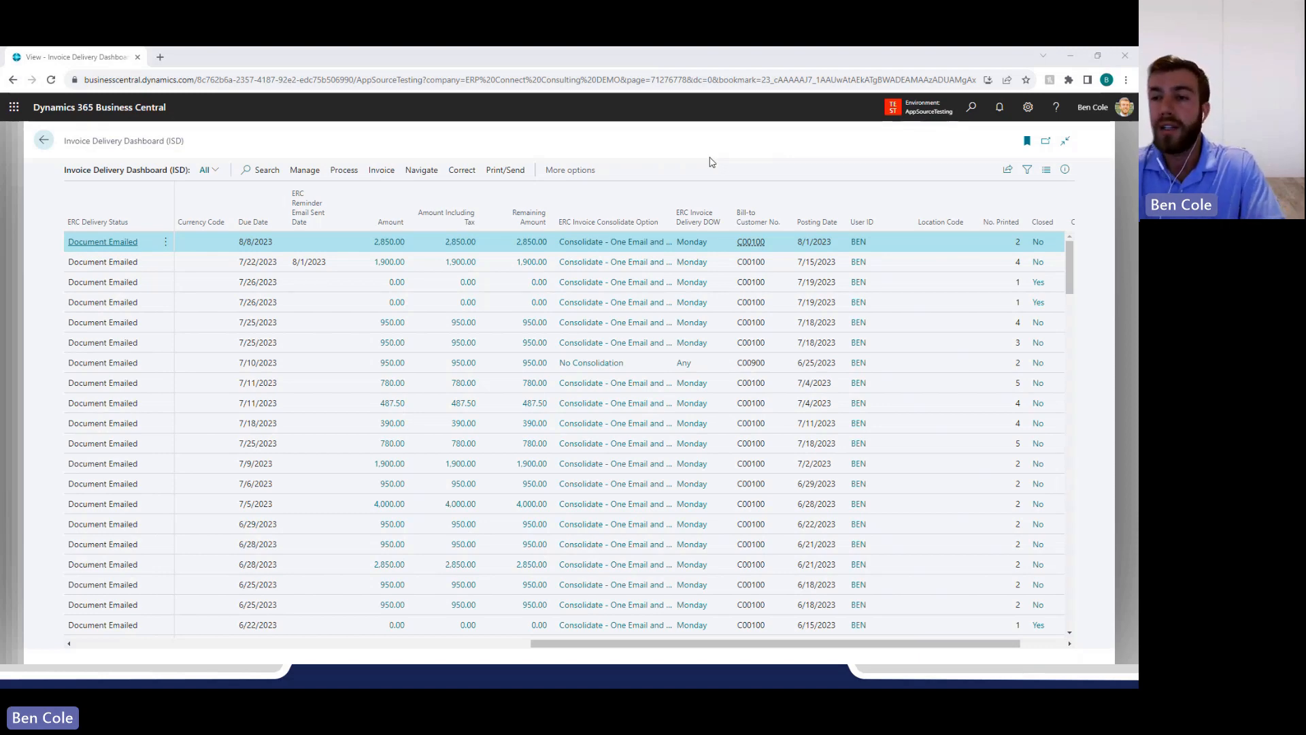
Search for ISD and open the Invoice and Statement Delivery Setup (ISD) page.
click(971, 107)
text(ISD)
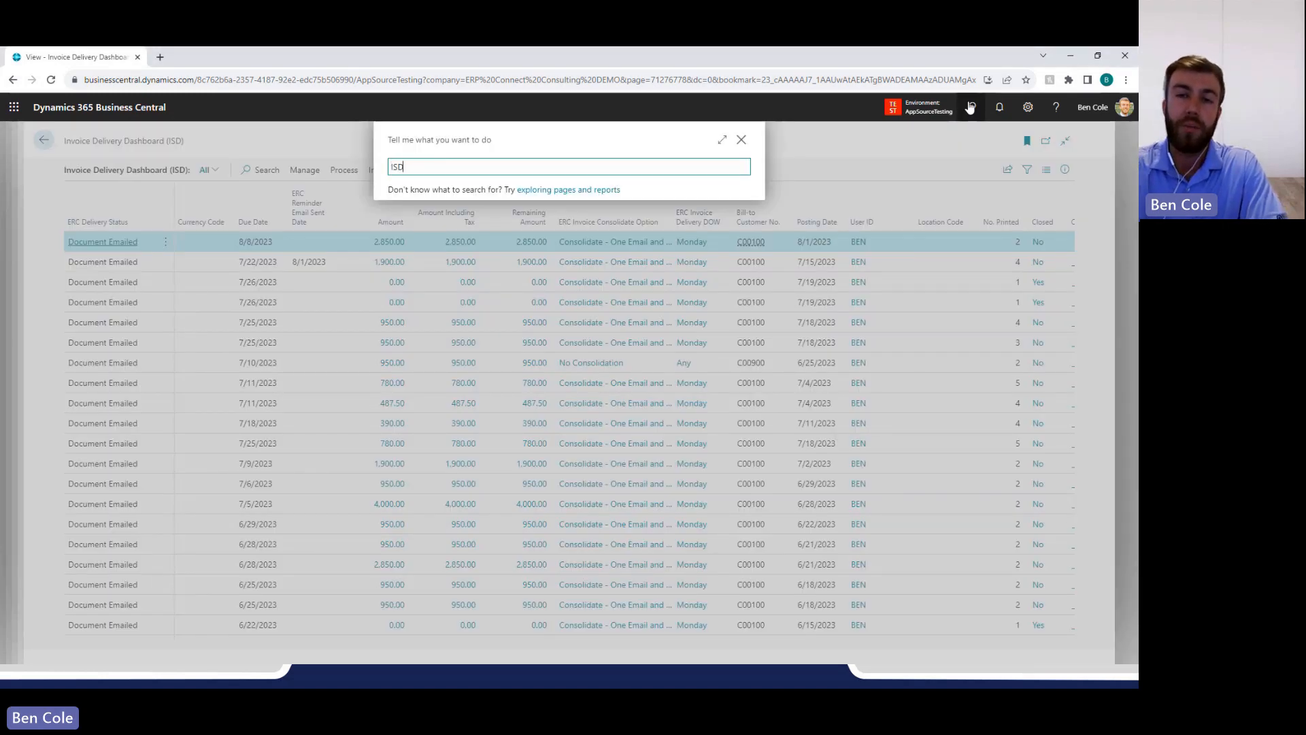
key(Tab)
key(Return)
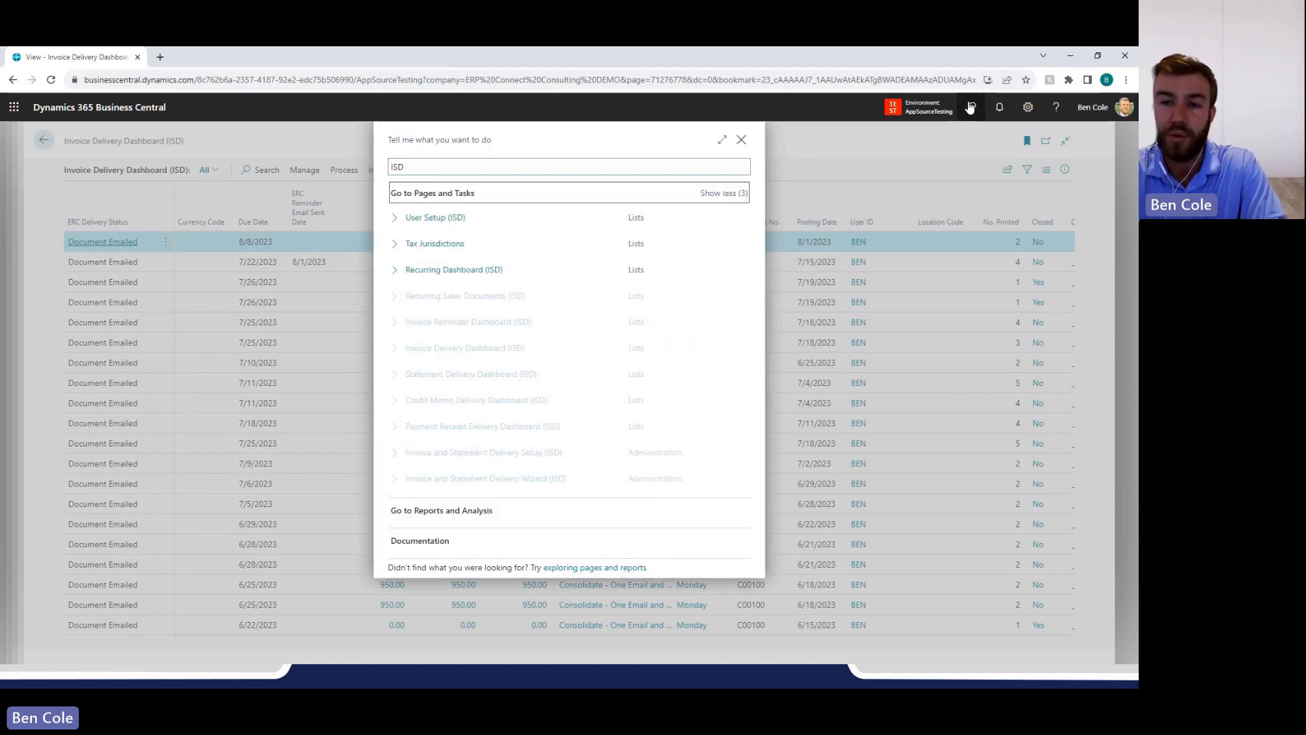
key(Down)
key(Down)
key(Down)
key(Down)
key(Down)
key(Down)
key(Down)
key(Down)
key(Down)
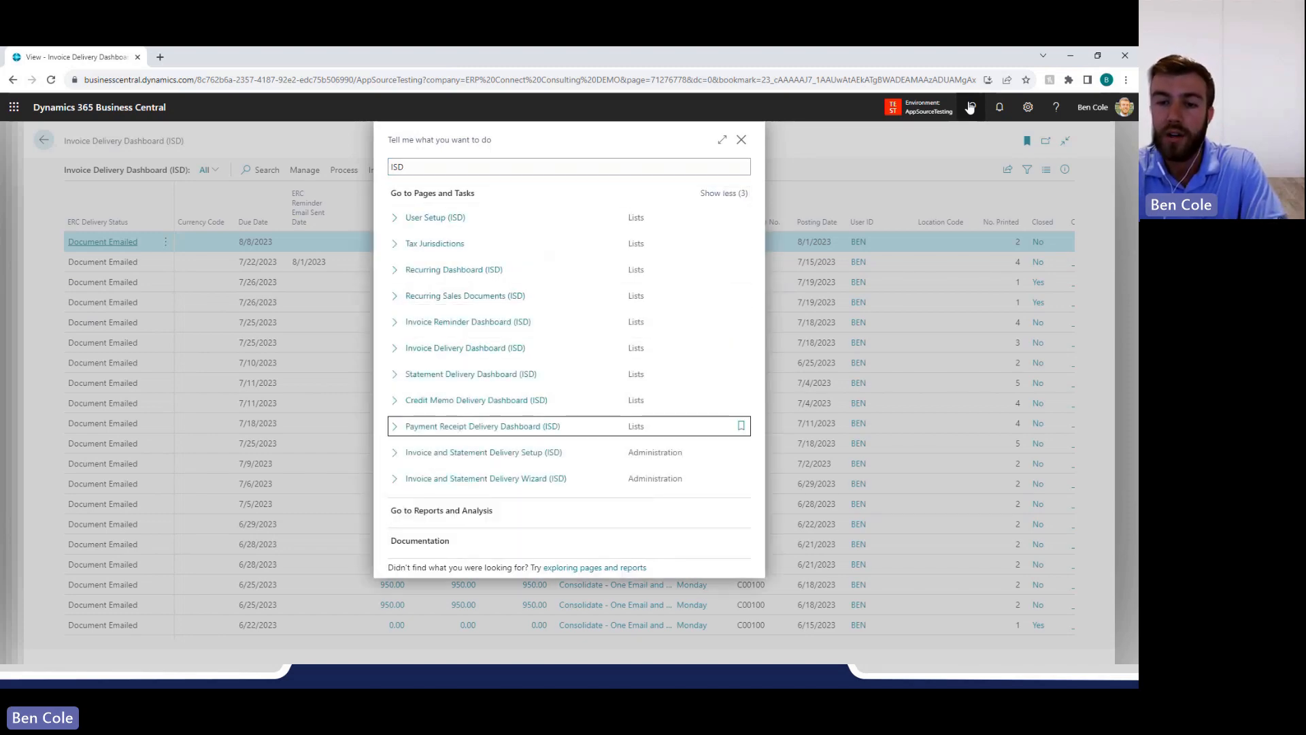
key(Down)
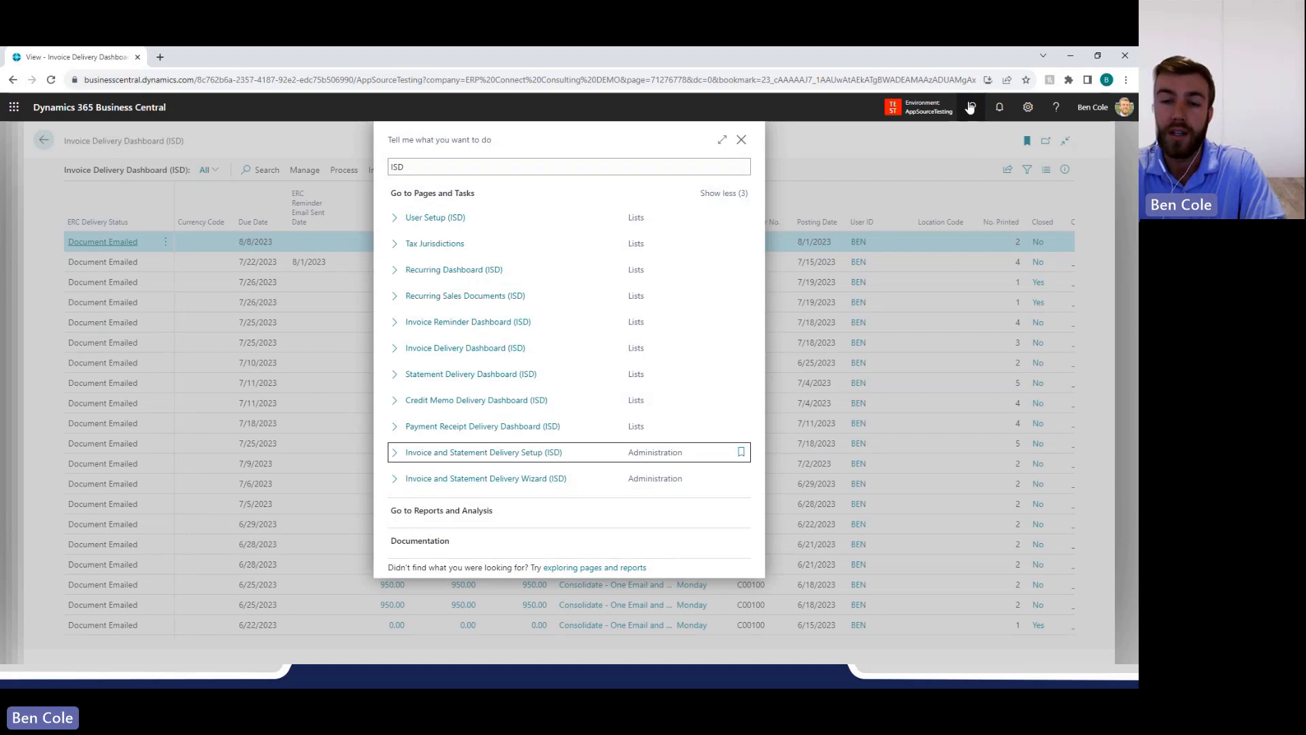
key(Up)
key(Down)
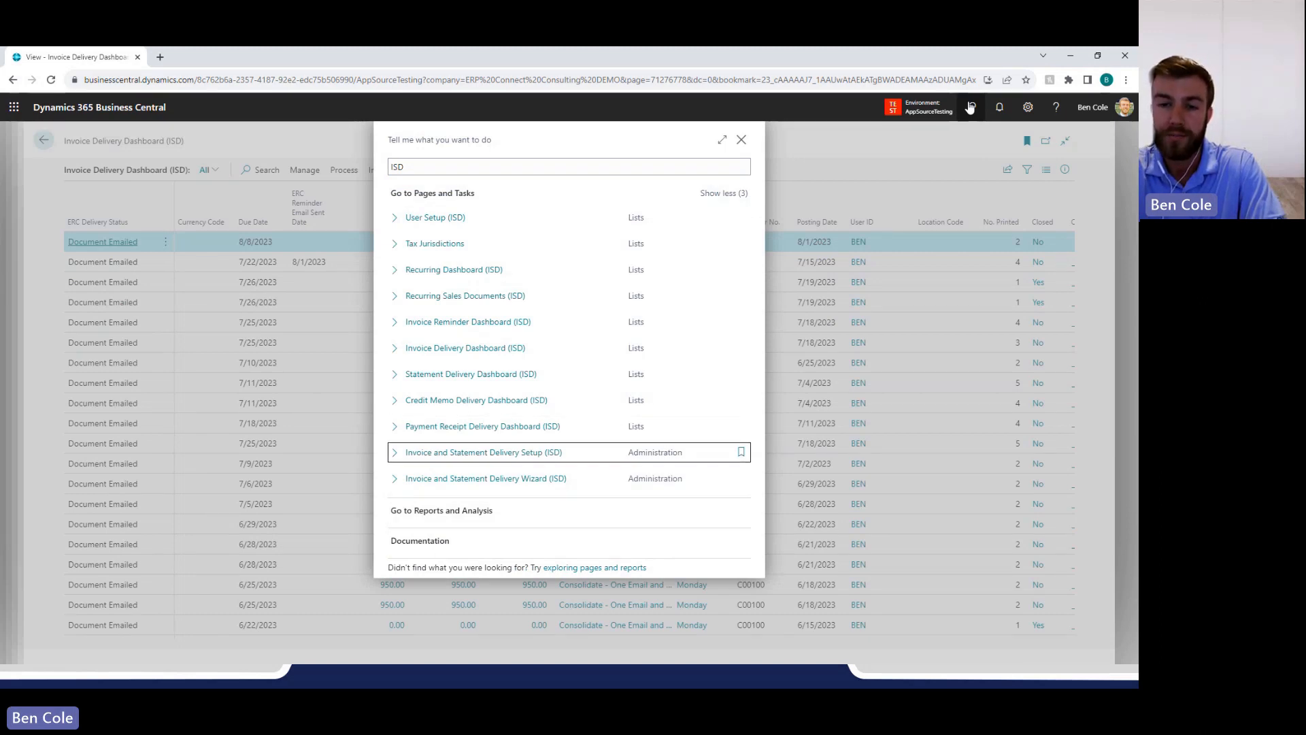
key(Return)
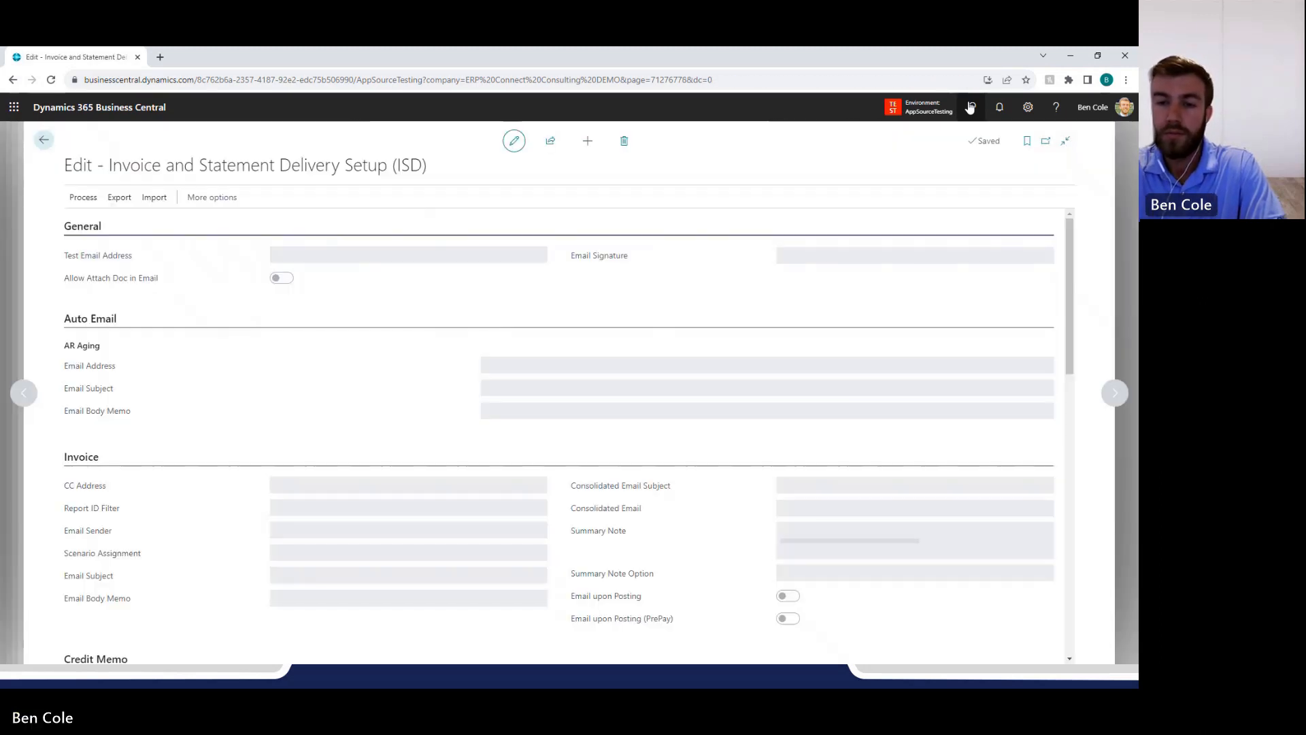
Examine the Invoice, Credit Memo and Payment Receipt email settings on the delivery setup page.
click(555, 282)
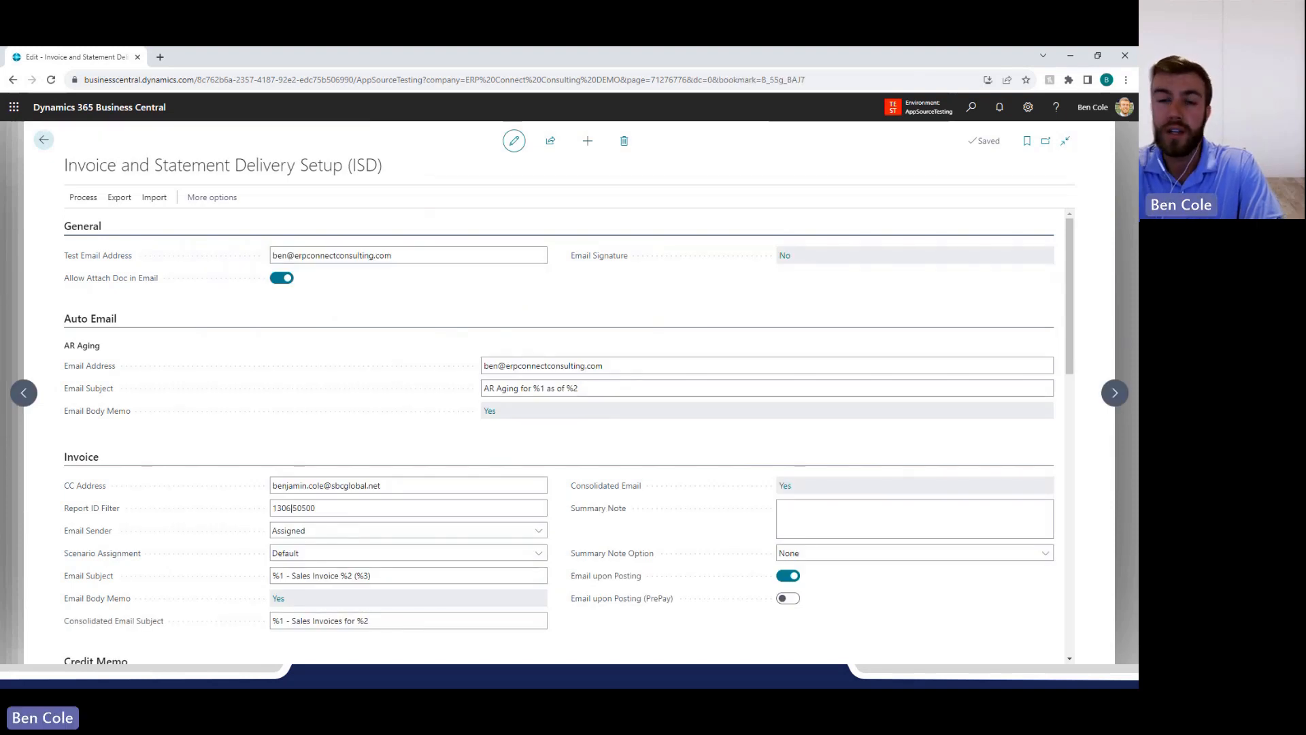
scroll(553, 269, down, 5)
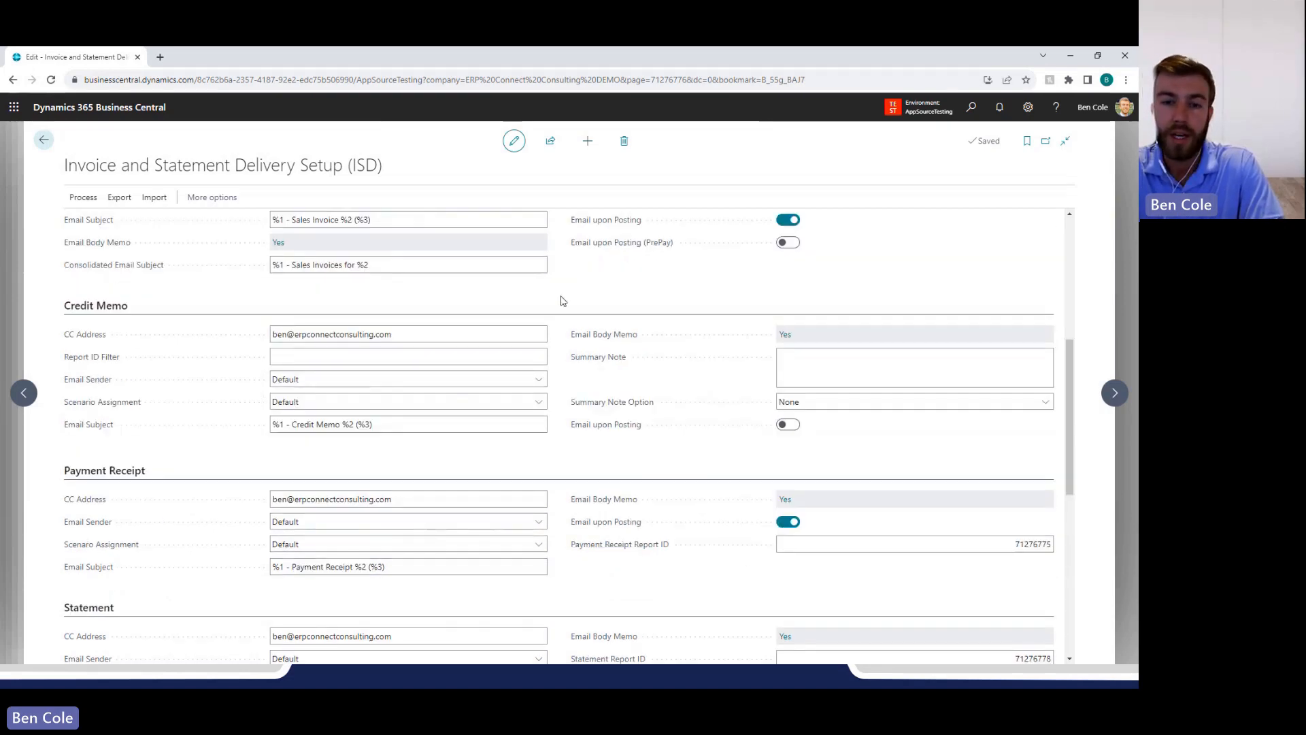
scroll(562, 307, down, 1)
scroll(562, 308, up, 5)
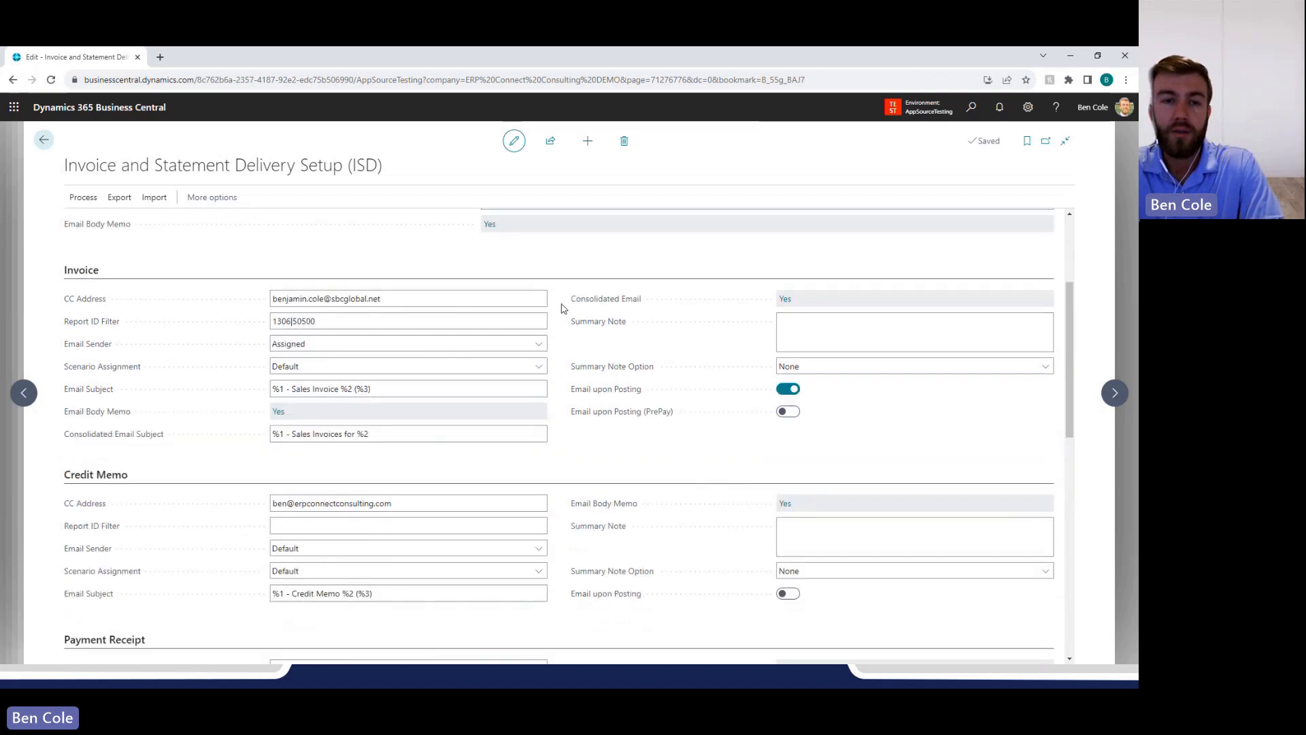
scroll(367, 303, down, 4)
scroll(372, 341, down, 3)
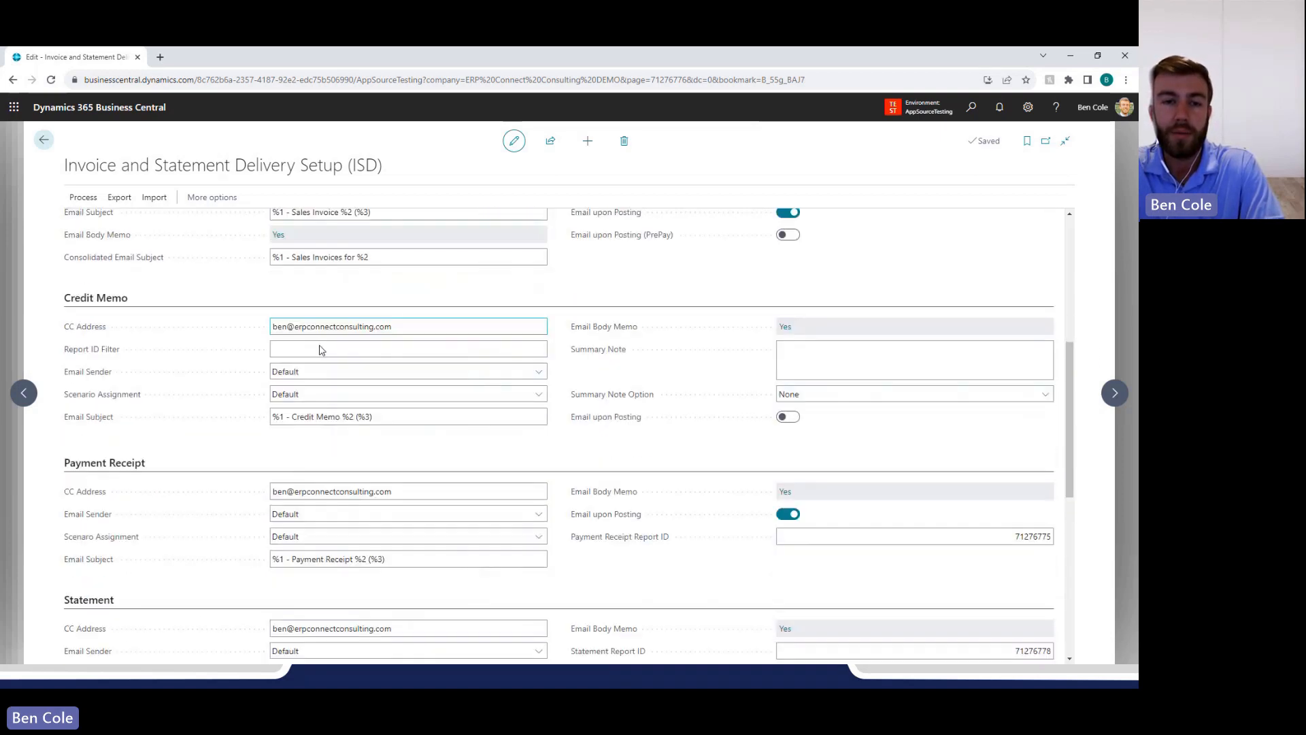
click(477, 376)
Examine the Statement settings and the Past Due Reminders' Email Interval and Email Date Formula.
scroll(478, 376, down, 2)
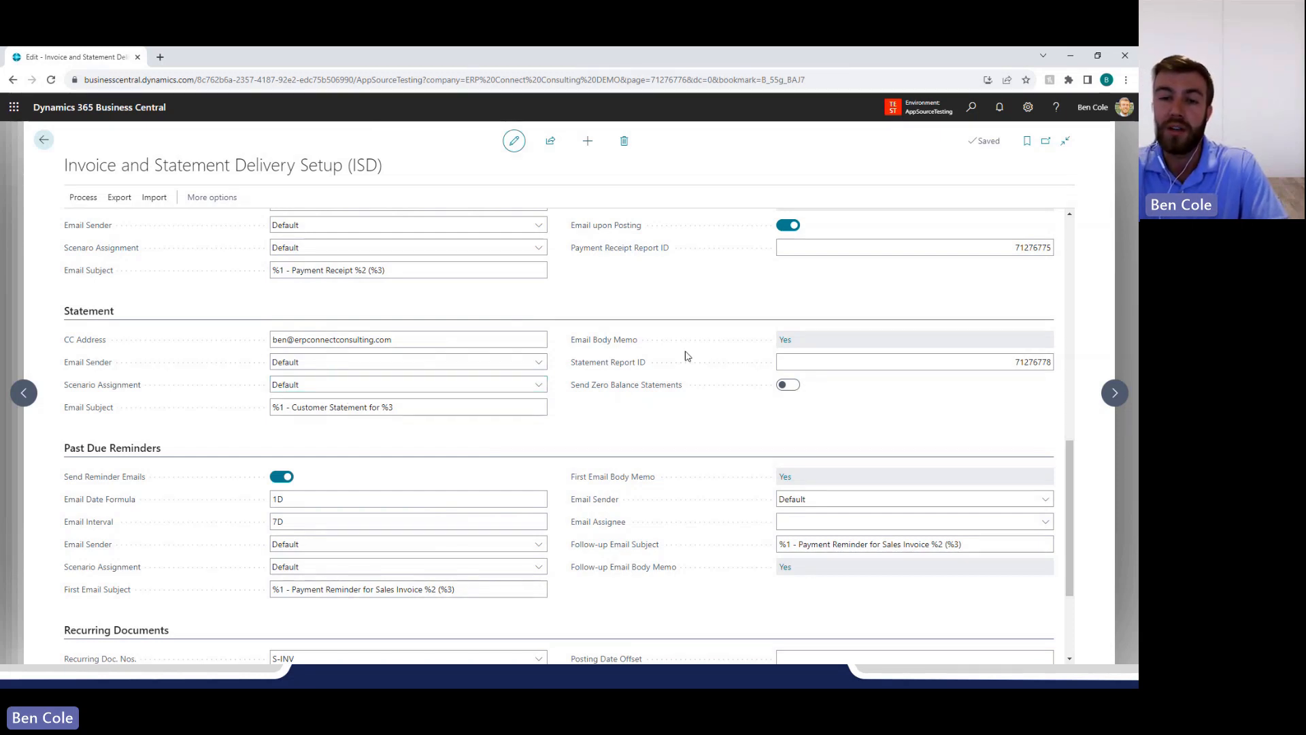
scroll(266, 468, down, 1)
click(278, 462)
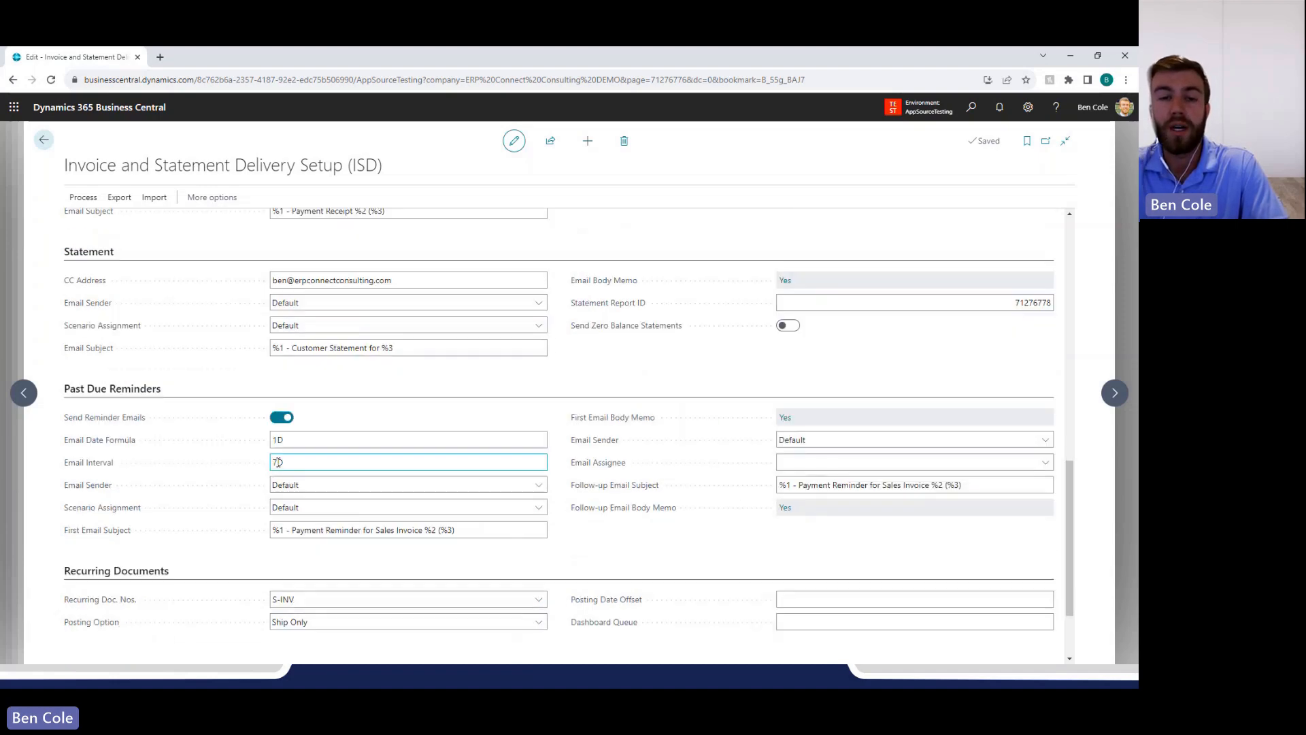
click(332, 440)
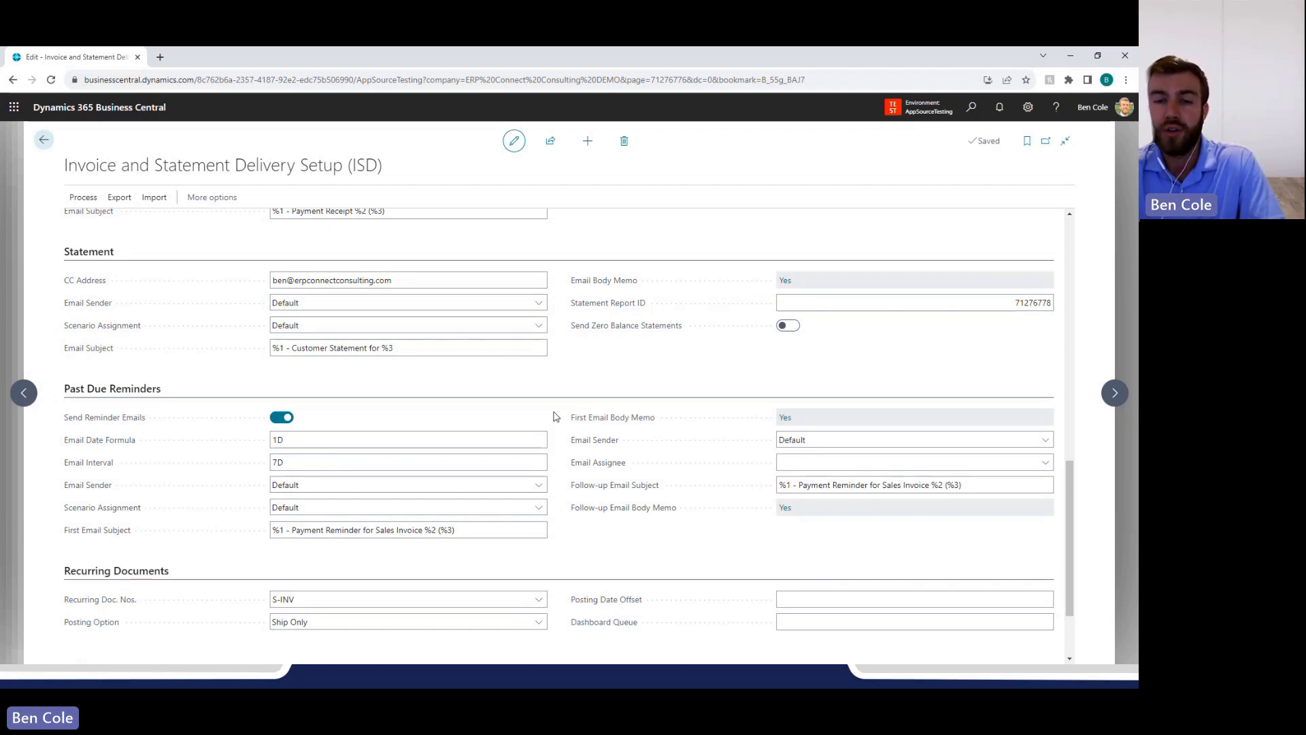
Search for ISD, look through the listed dashboards and setup pages, and open the Invoice Reminder Dashboard (ISD).
click(970, 111)
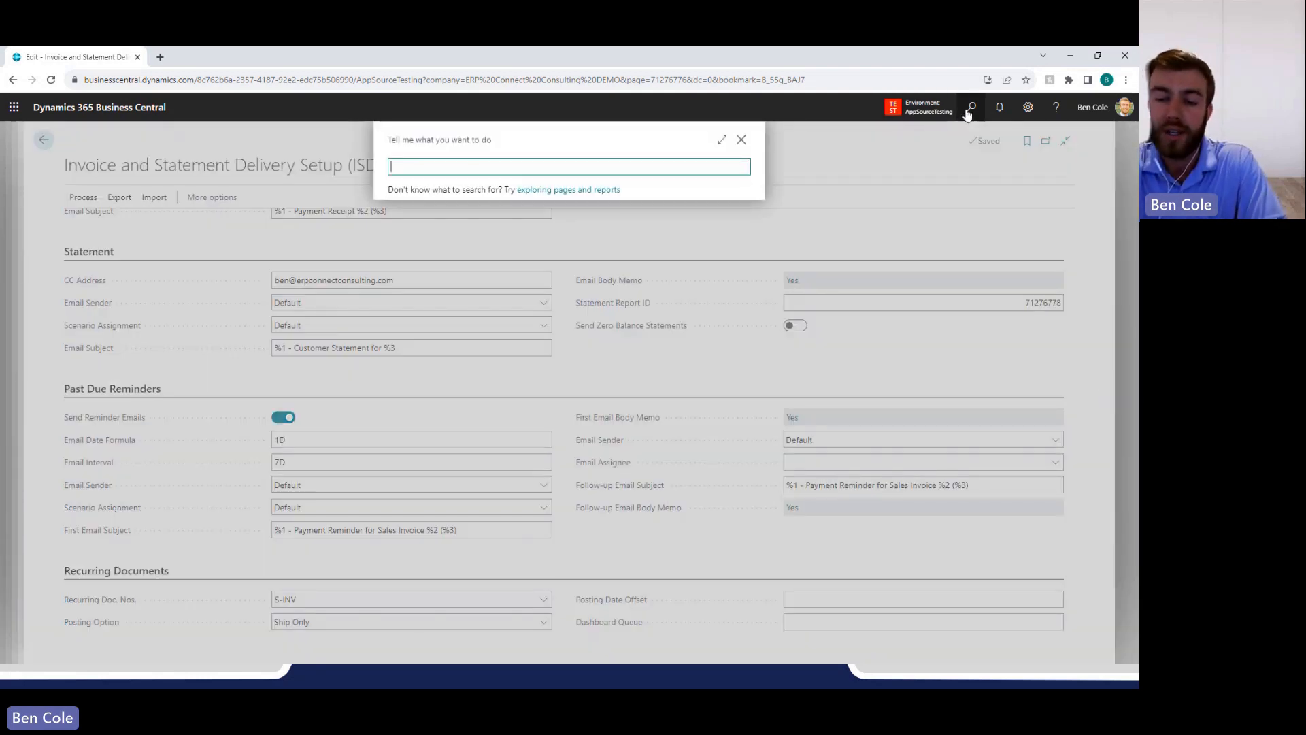
text(IN)
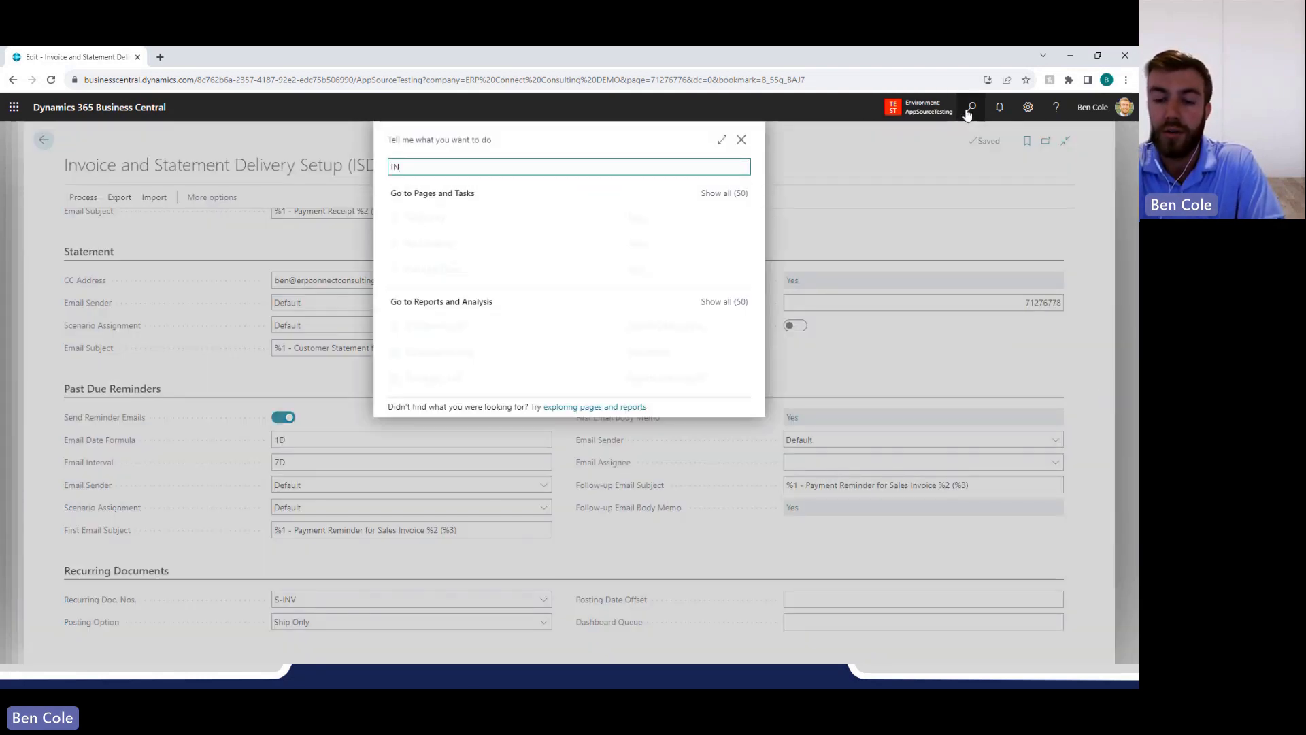
key(BackSpace)
text(SD)
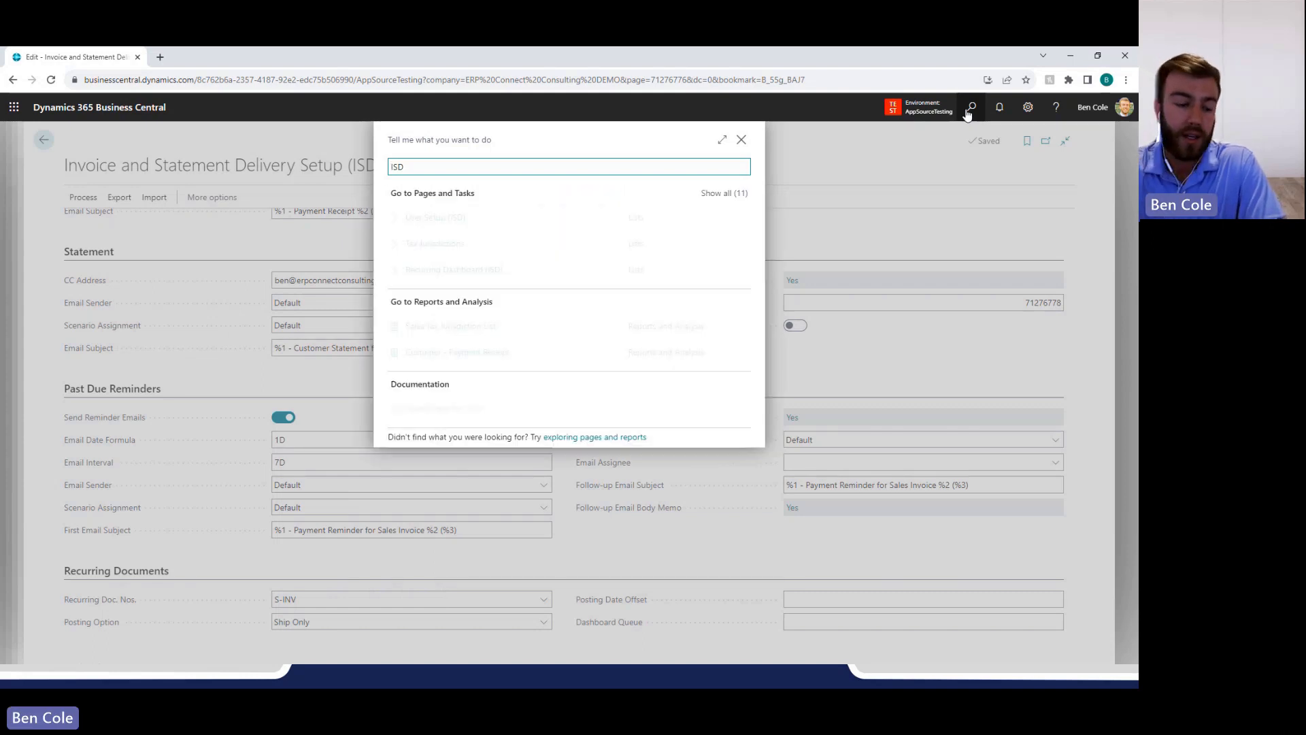
key(Return)
key(Down)
key(Down)
key(Down)
key(Down)
key(Down)
key(Down)
key(Down)
key(Down)
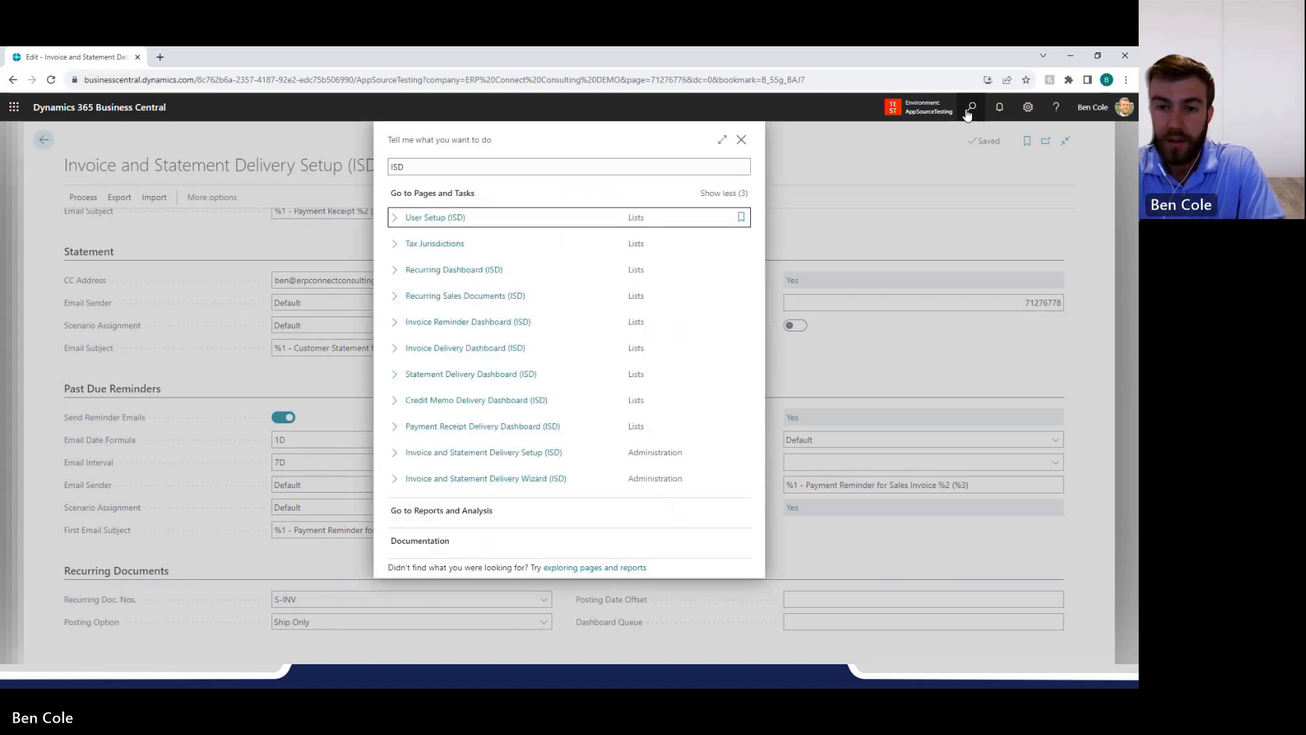
key(Down)
key(Down)
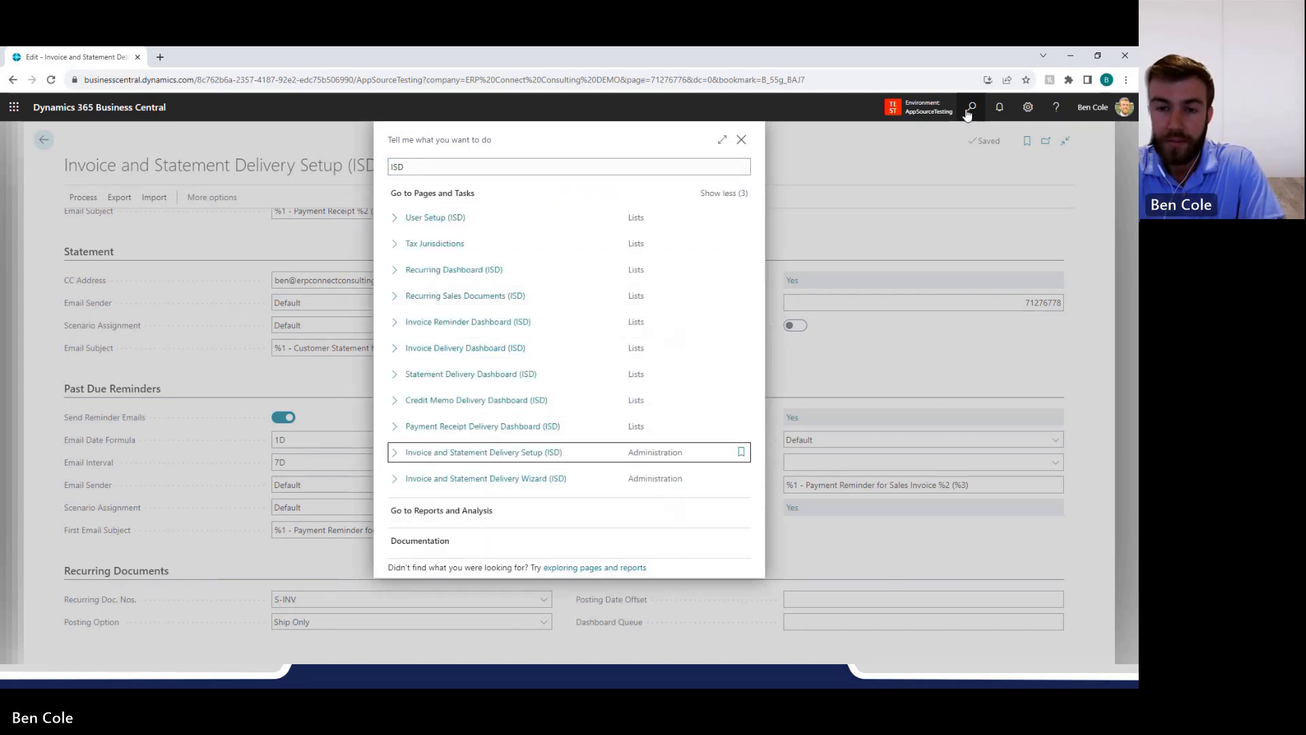
key(Up)
key(Up)
key(Up)
key(Up)
key(Up)
key(Up)
key(Up)
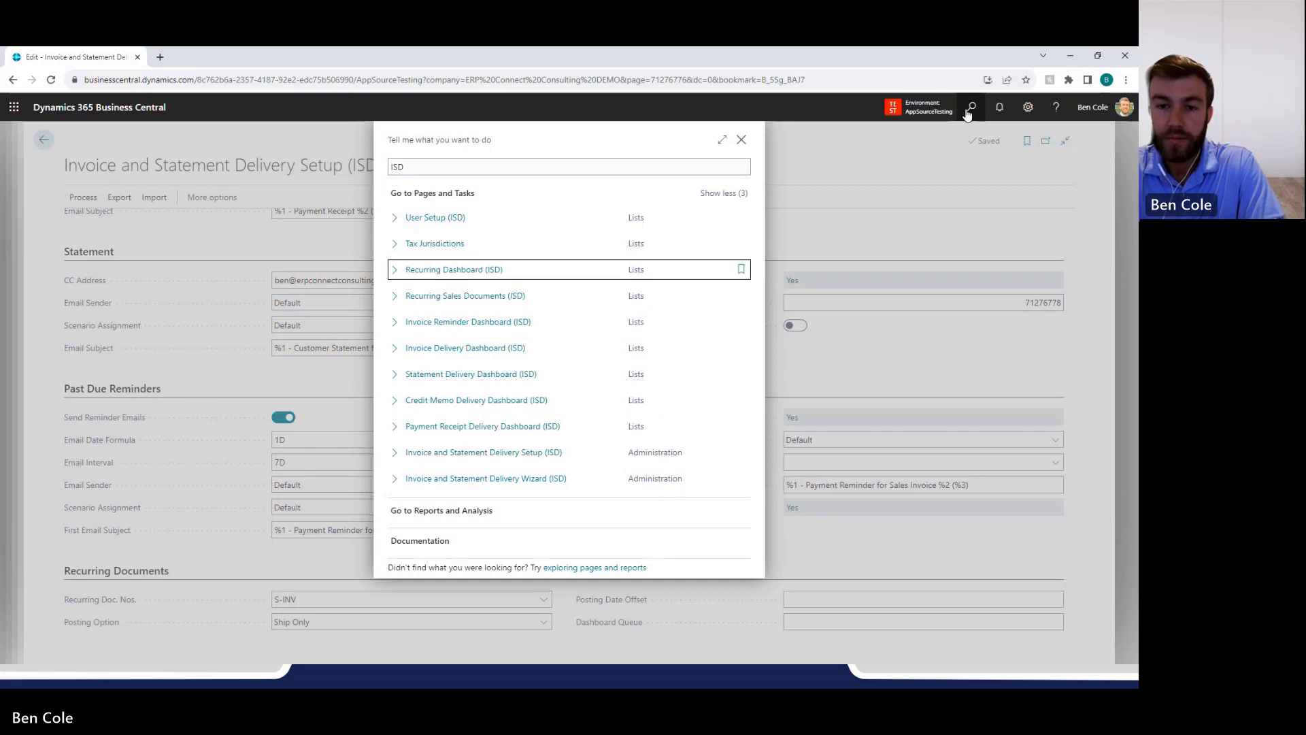
key(Down)
key(Down)
key(Down)
key(Down)
key(Down)
key(Down)
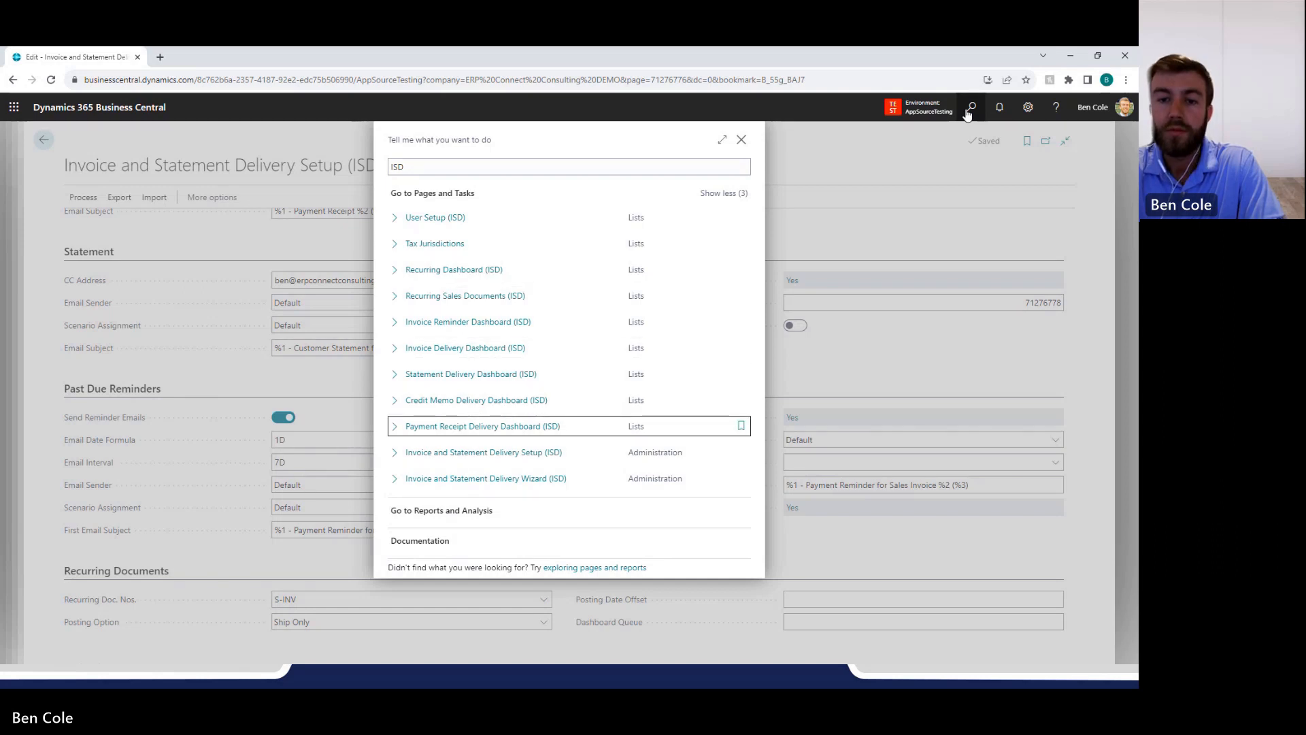
key(Up)
key(Up)
key(Up)
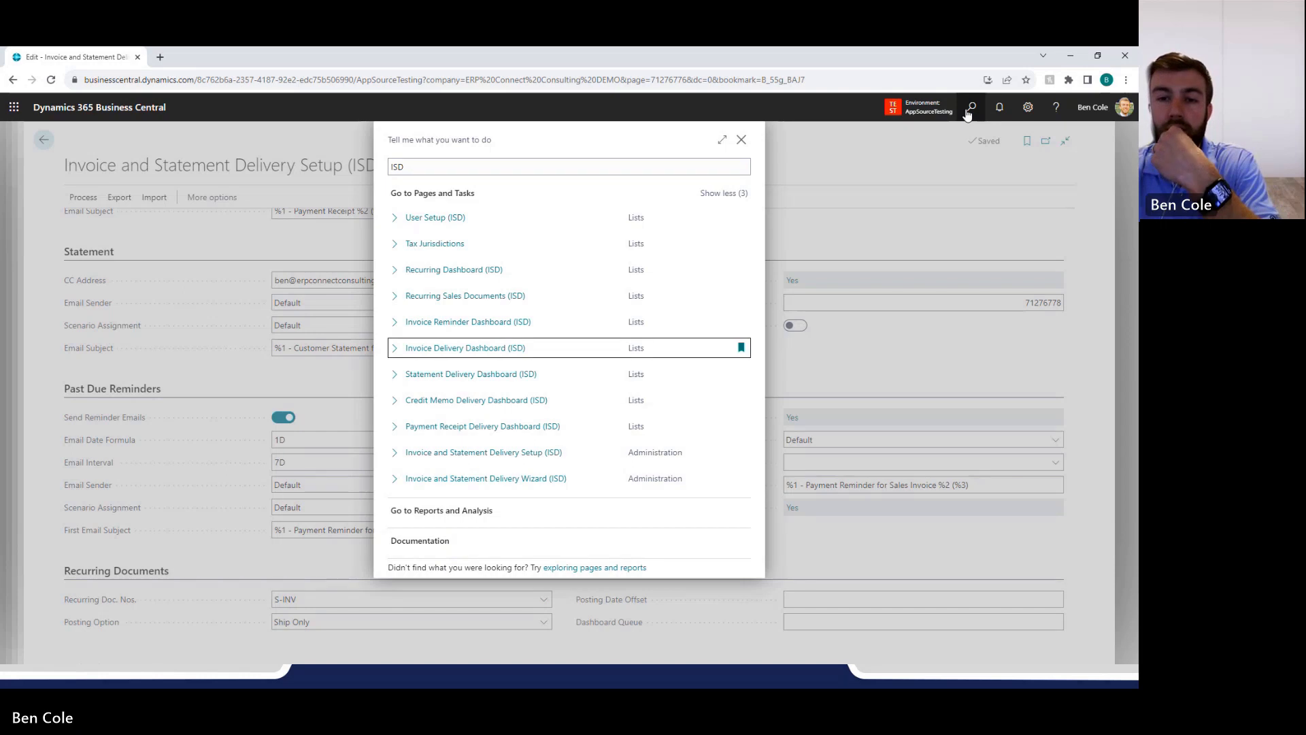
key(Up)
key(Up)
key(Up)
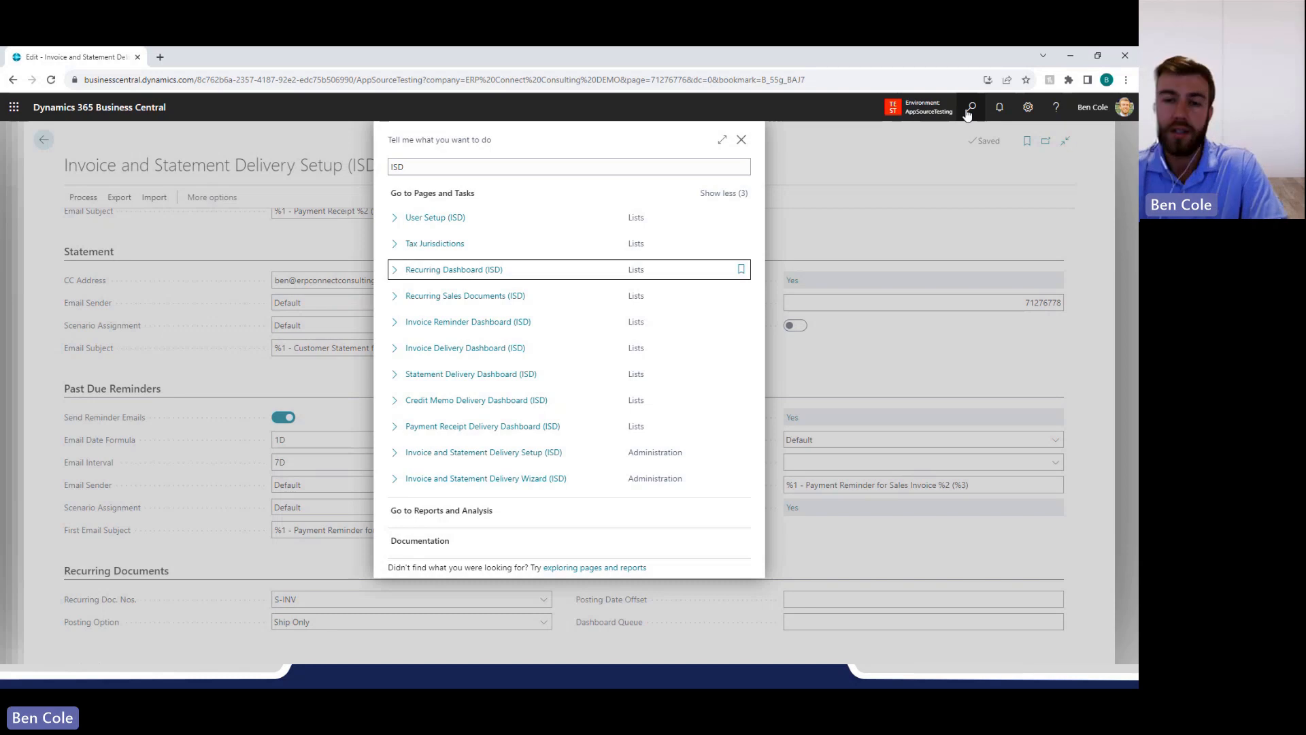
key(Down)
key(Down)
key(Return)
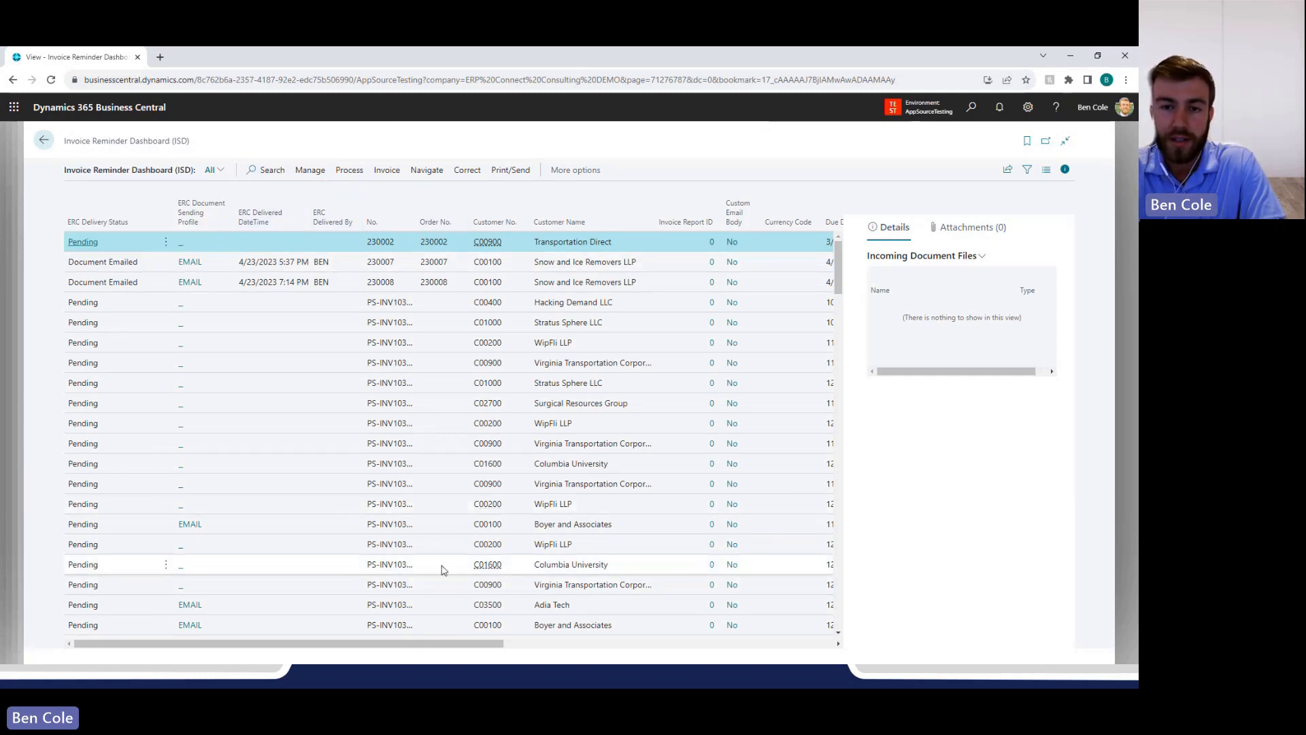
Sort the reminder invoices by Due Date in descending order and review their ERC Reminder Email Sent Date and customer columns.
drag(461, 647, 706, 619)
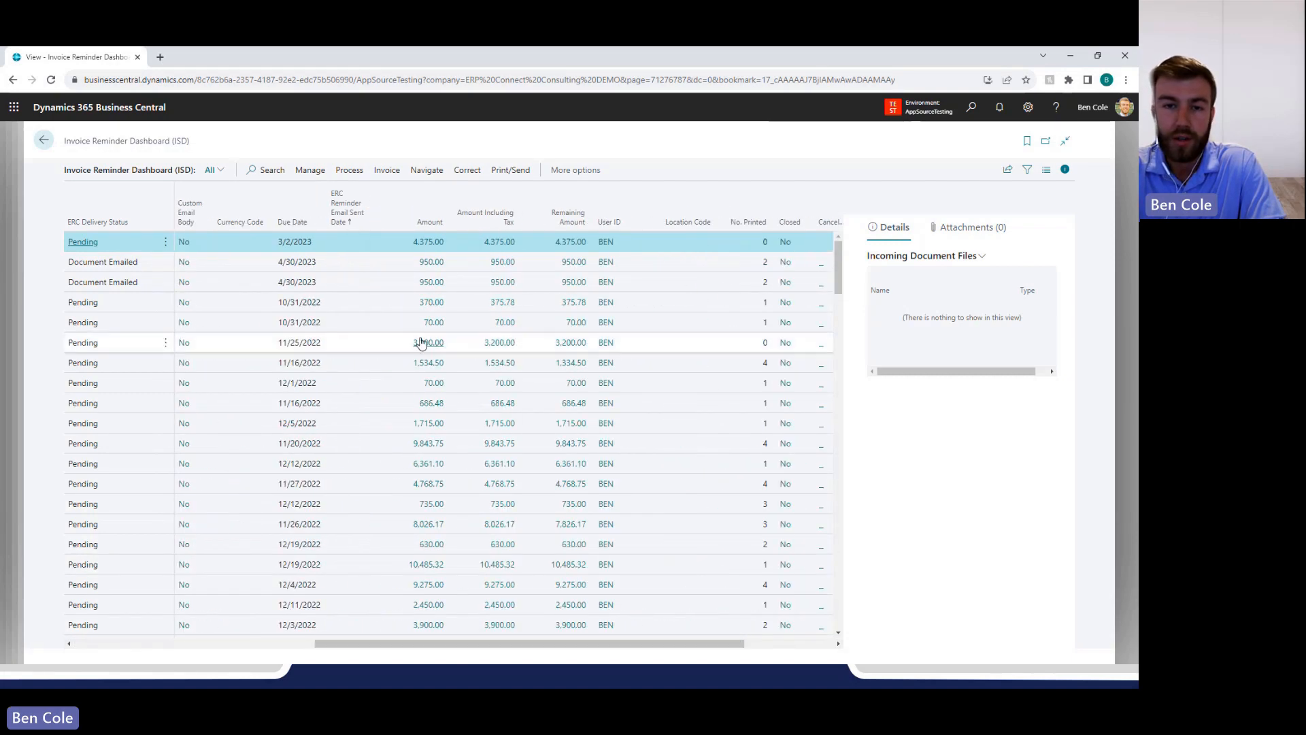
click(287, 222)
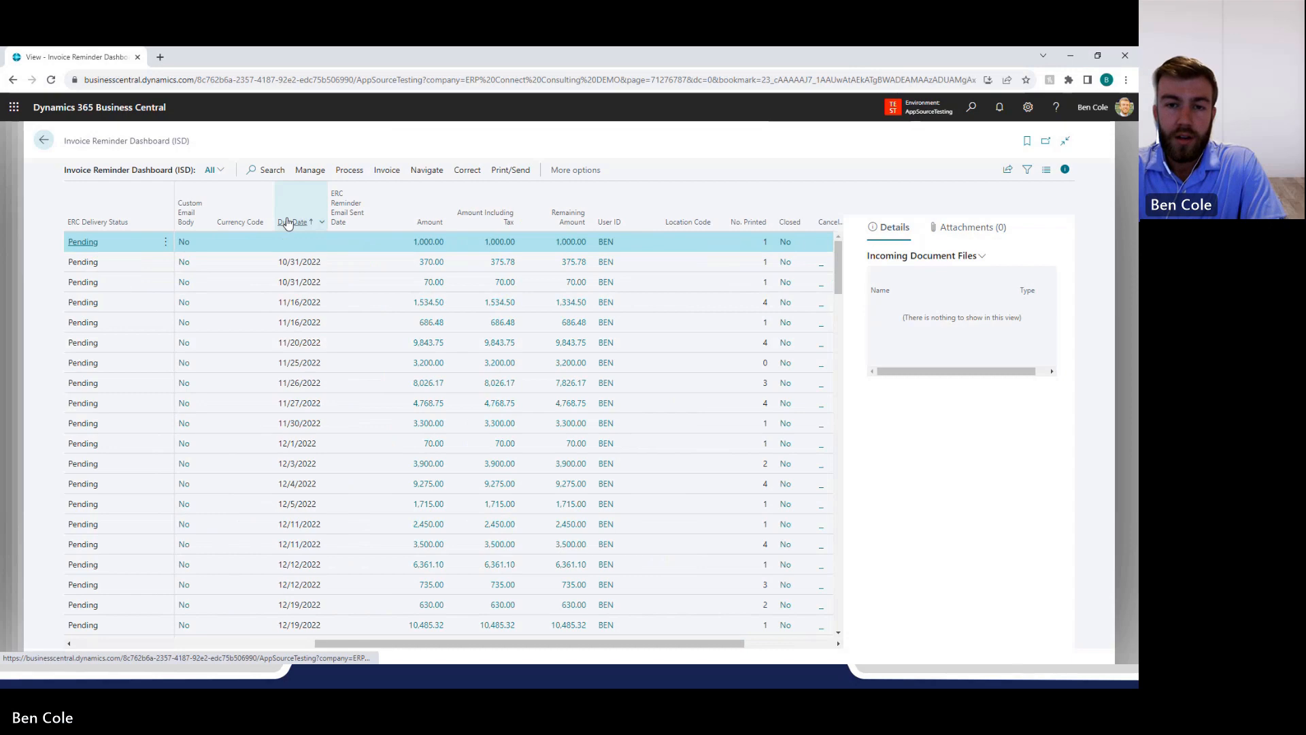
click(288, 223)
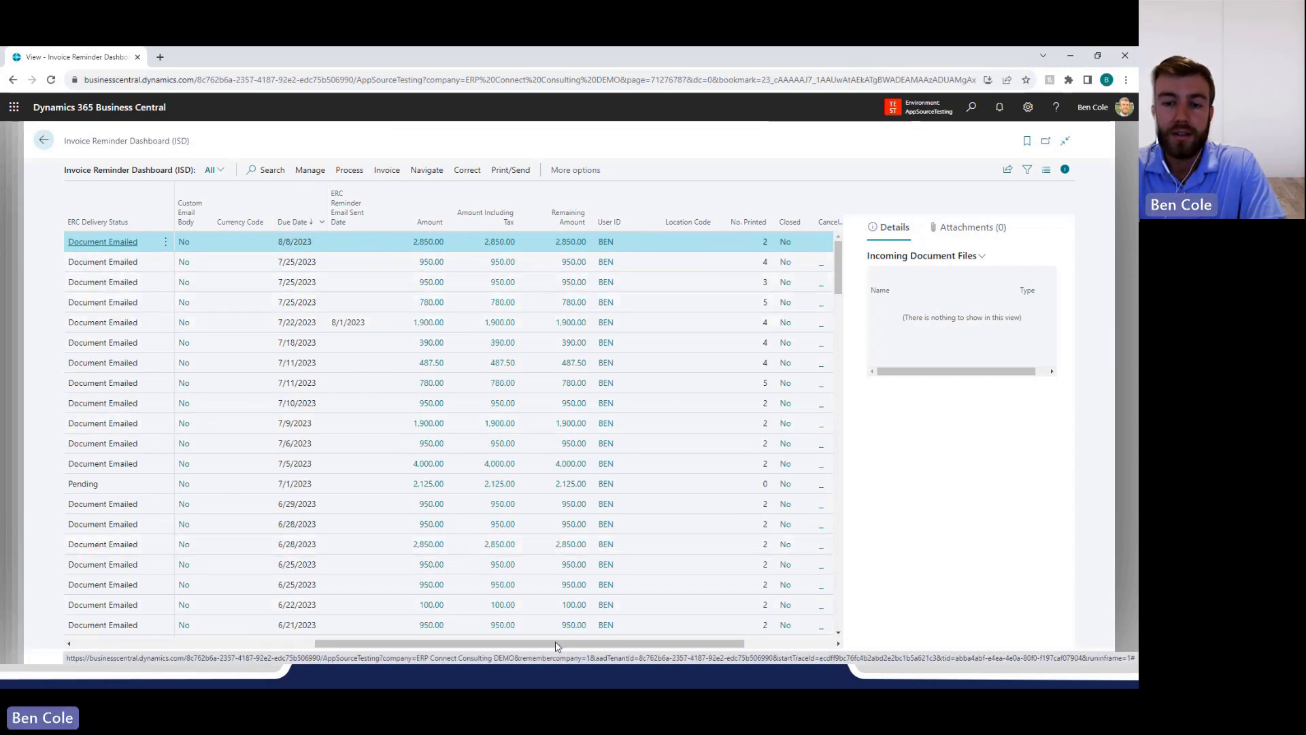
drag(555, 645, 552, 645)
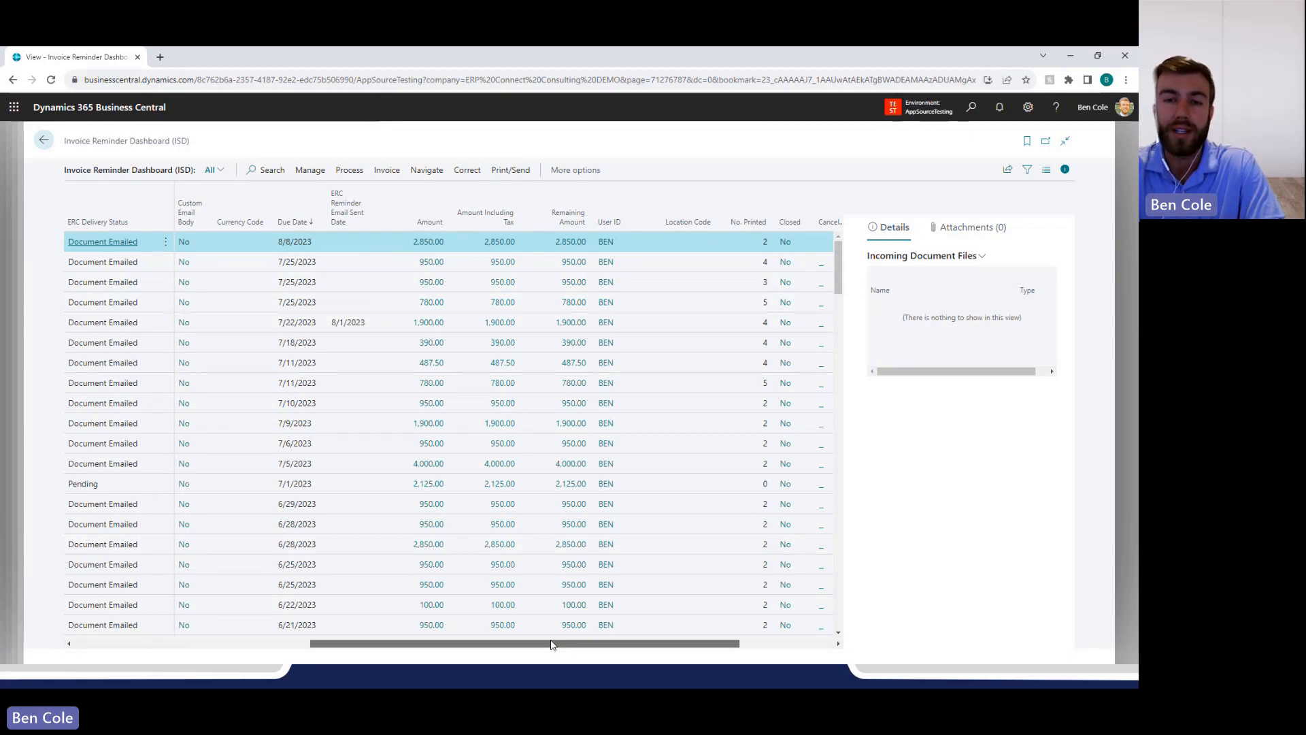
drag(552, 645, 426, 645)
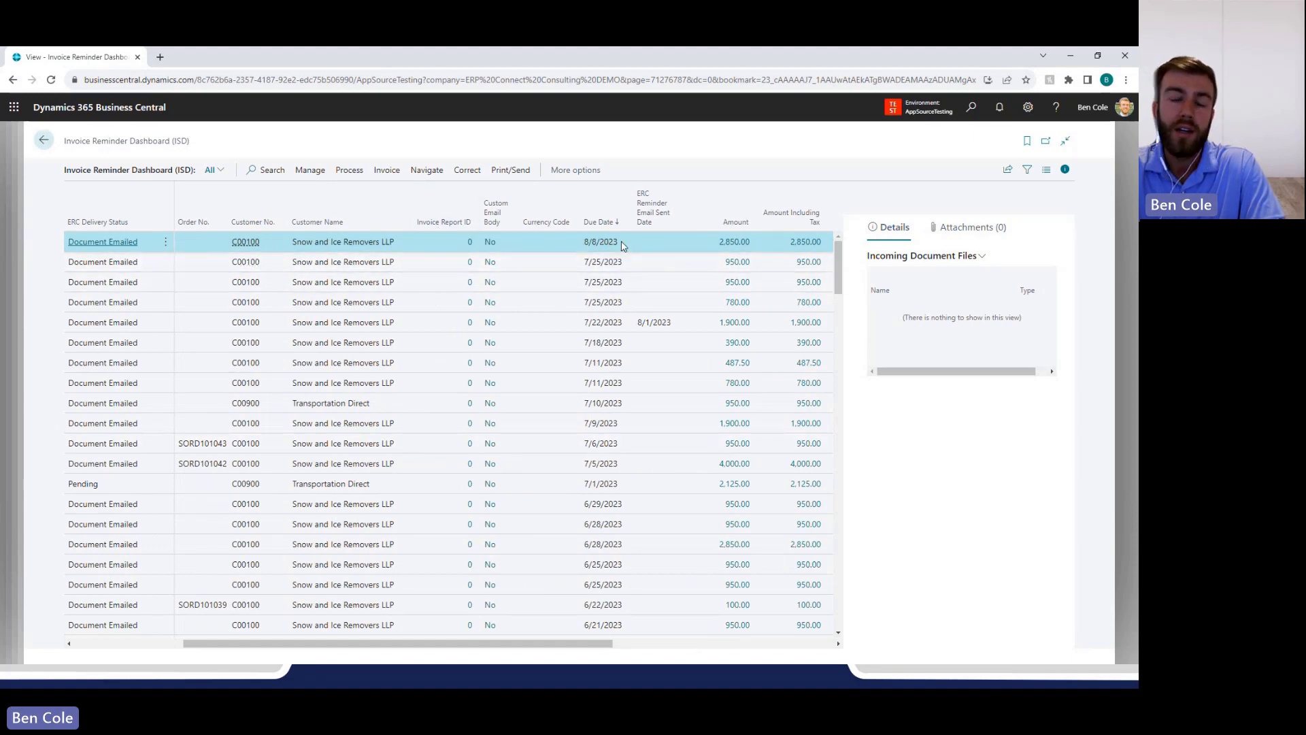
Examine the sent reminder date and available reminder email action for the 1,900.00 invoice due 7/22/2023.
click(632, 325)
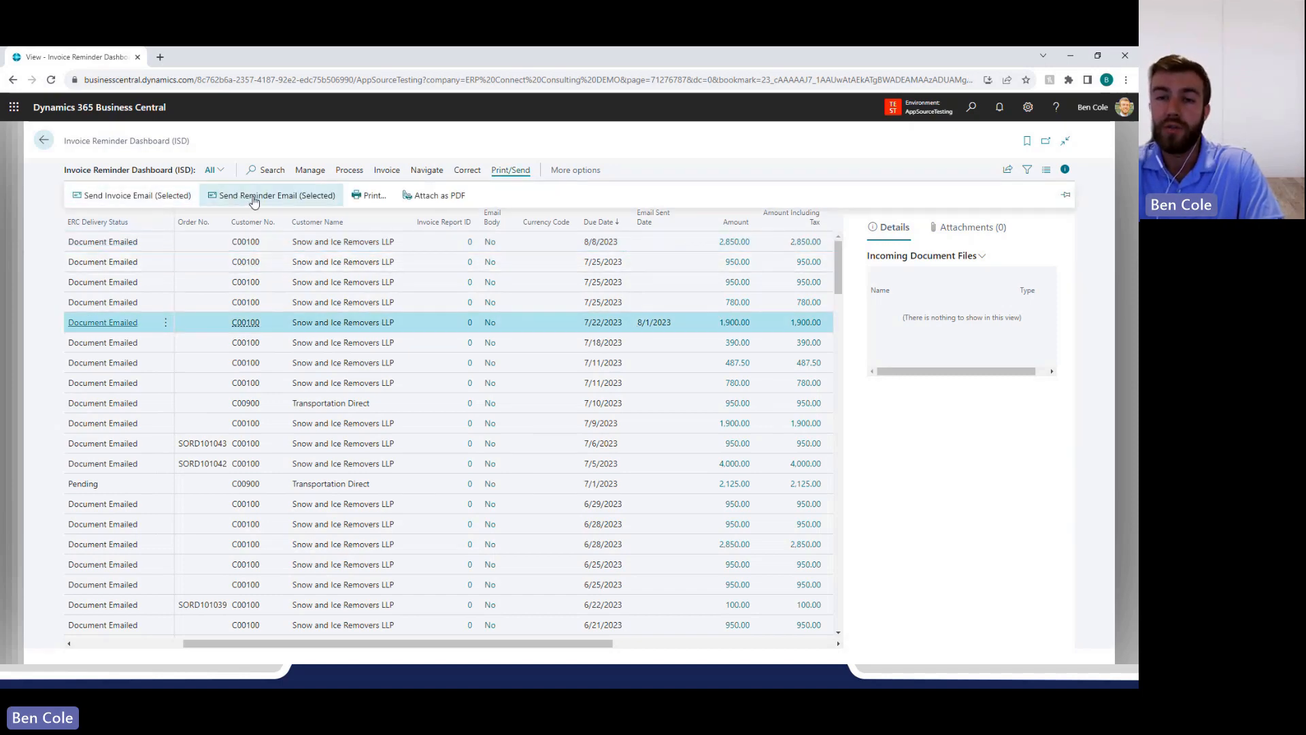
click(591, 246)
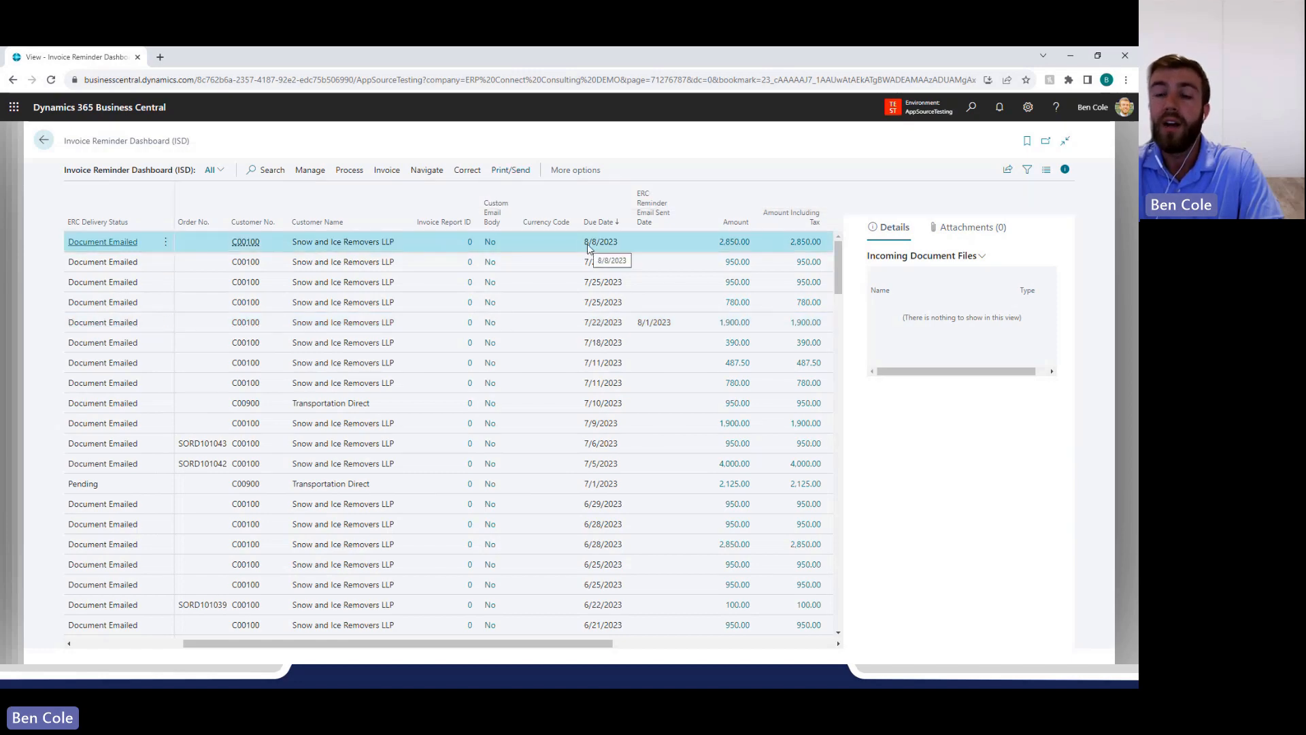
click(632, 326)
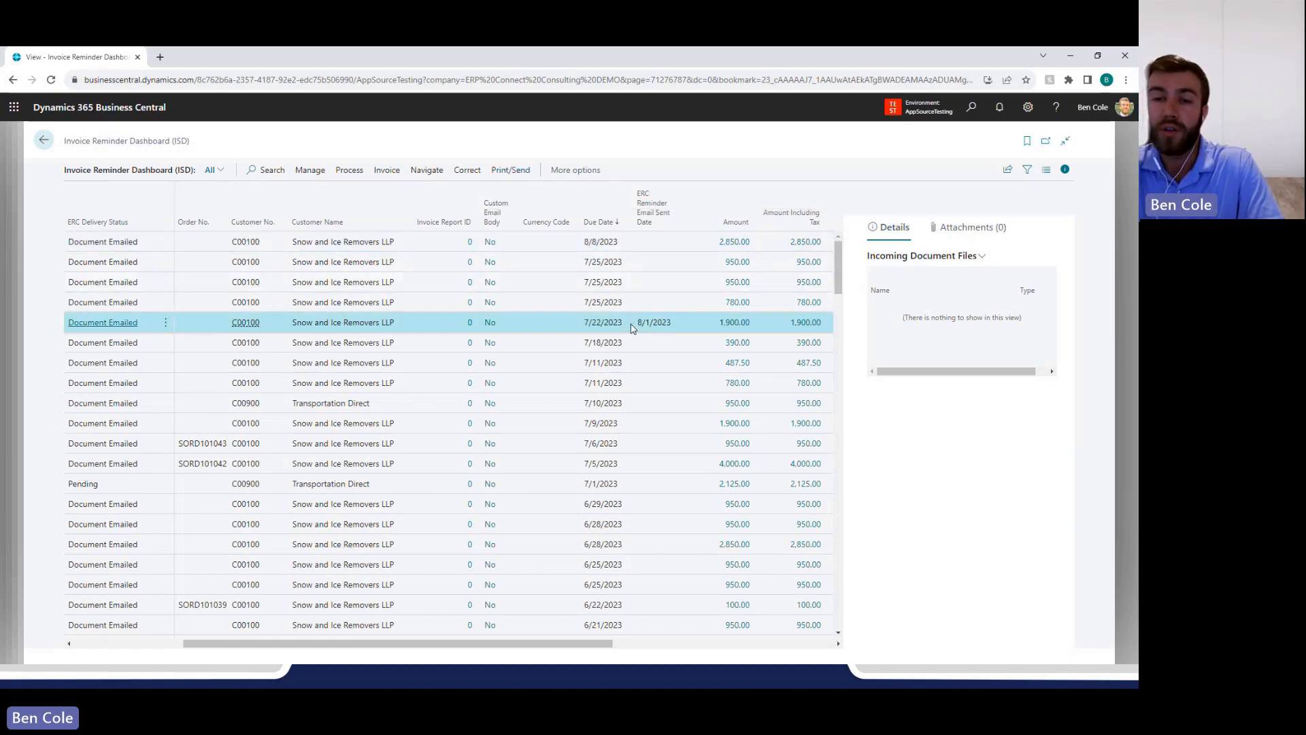
Send a reminder email for the 780.00 invoice due 7/25/2023 and check its ERC Reminder Email Sent Date.
click(624, 265)
click(619, 304)
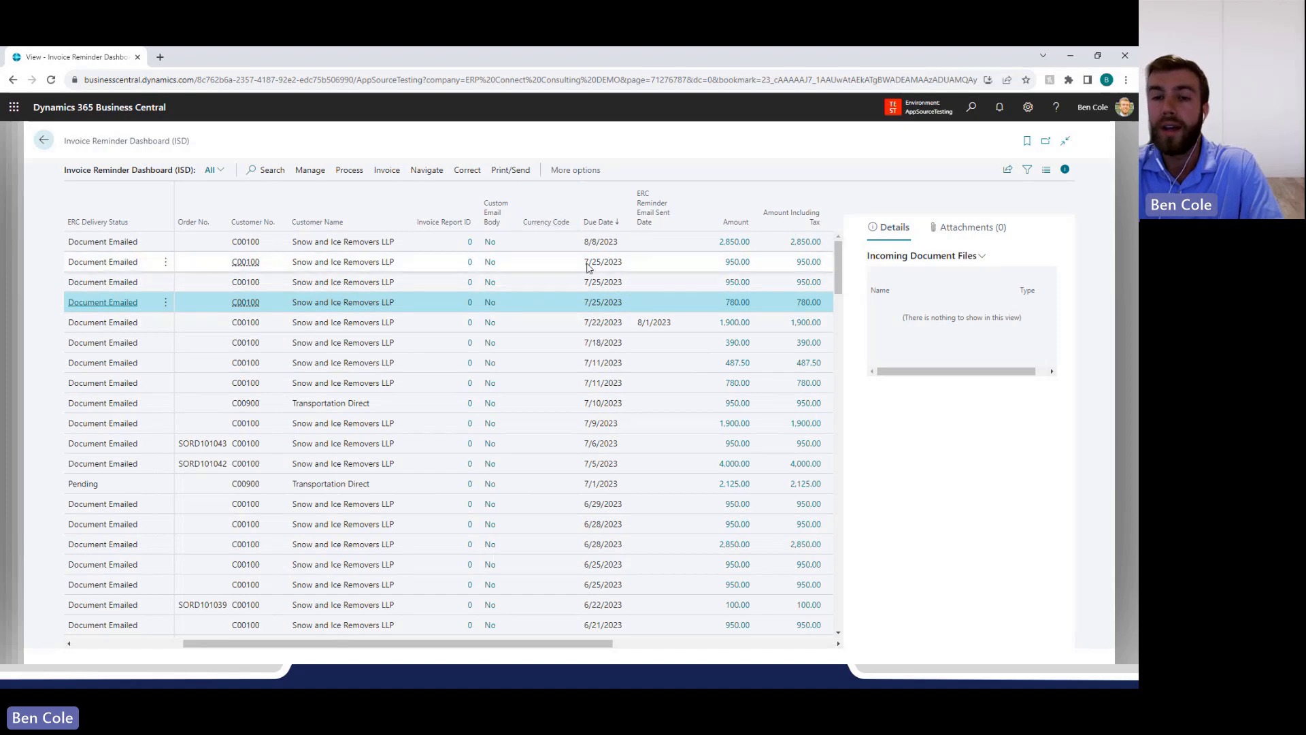
click(515, 170)
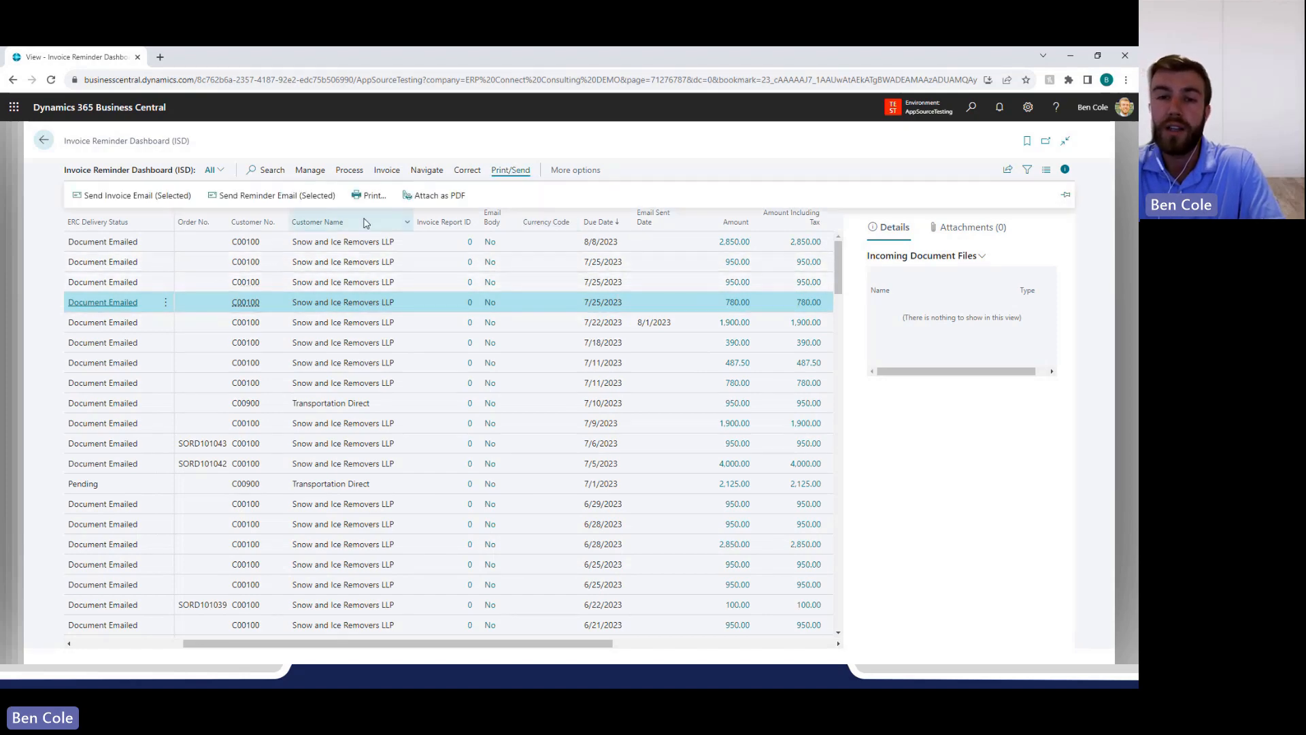
click(289, 200)
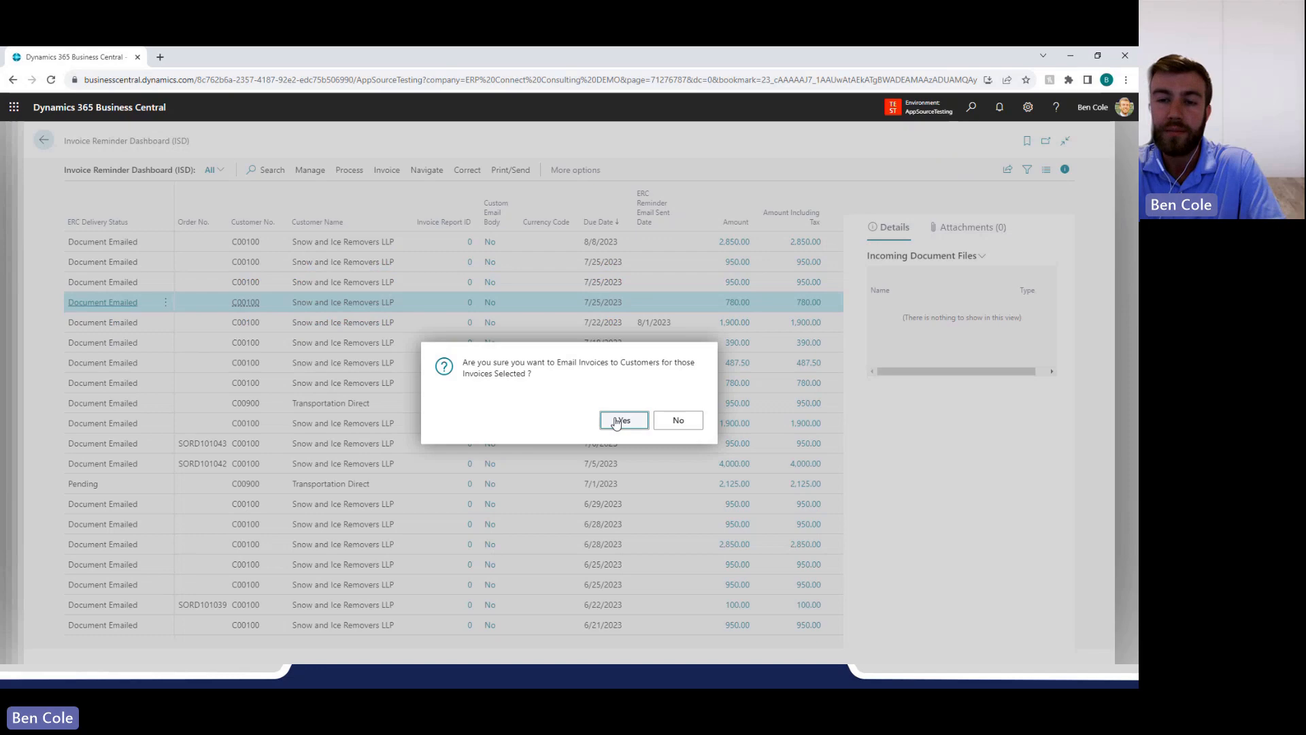
click(622, 420)
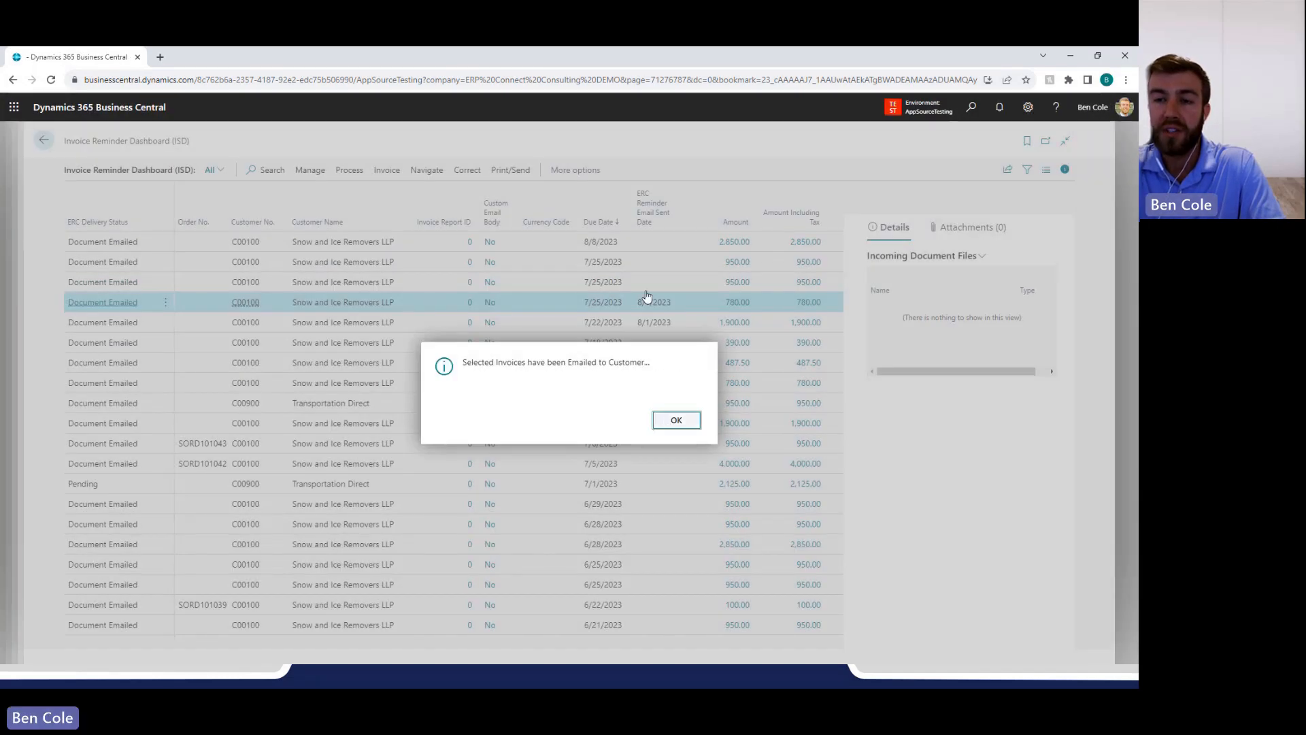
key(Return)
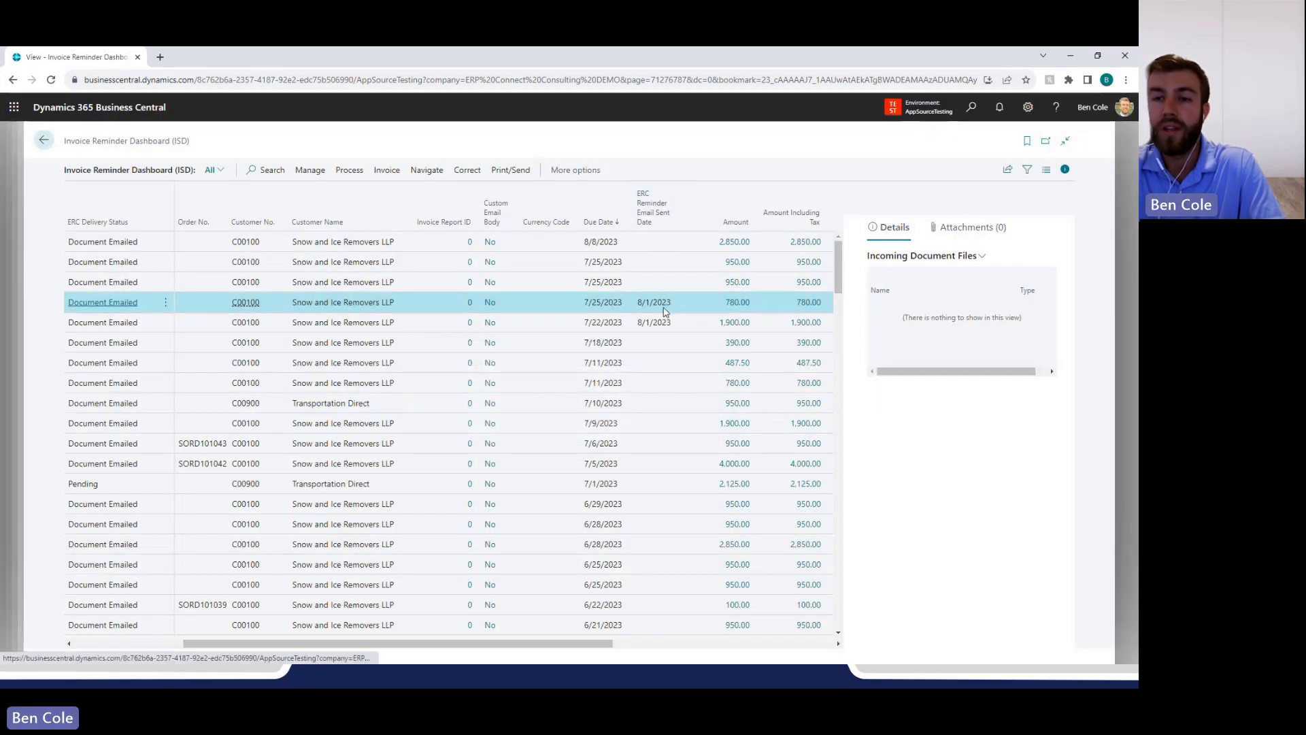
drag(641, 310, 677, 310)
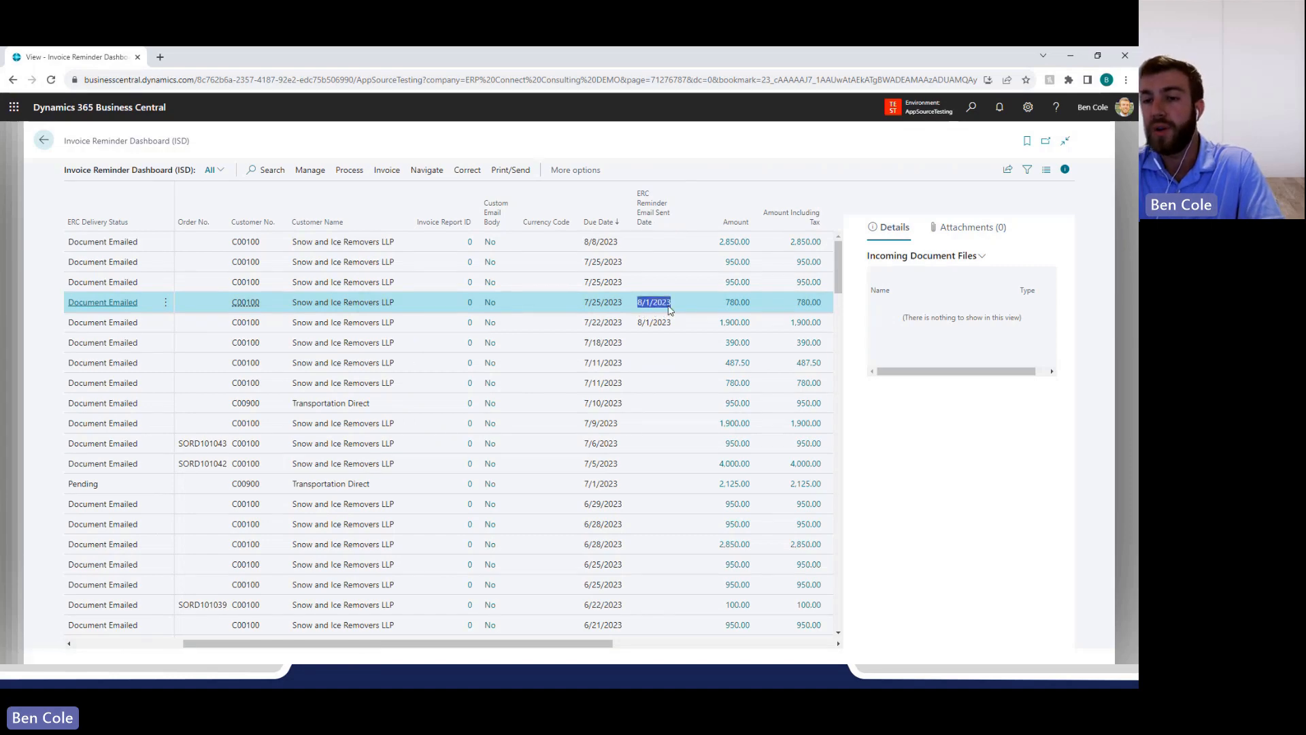
click(663, 310)
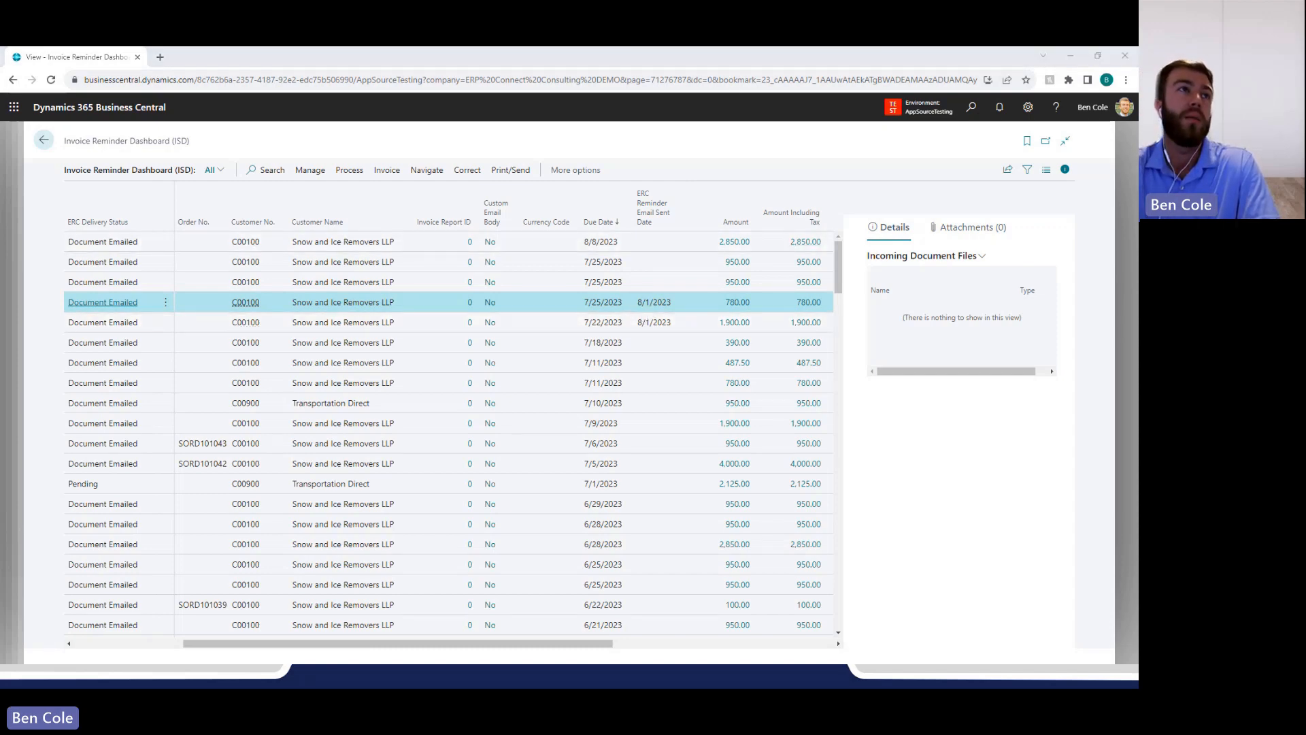
Switch to Outlook and read the payment reminder email for Snow and Ice Removers LLP, including its amount and due date.
key(alt+Tab)
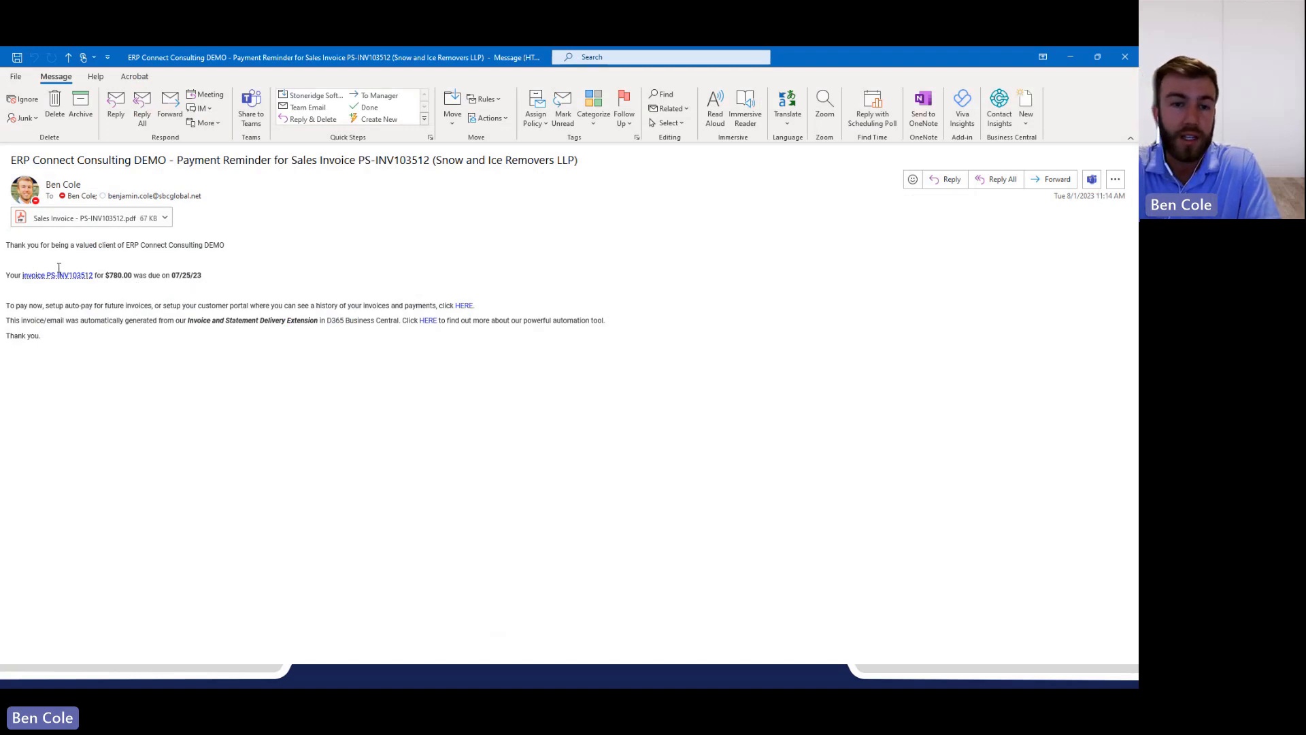
drag(17, 244, 227, 254)
click(252, 261)
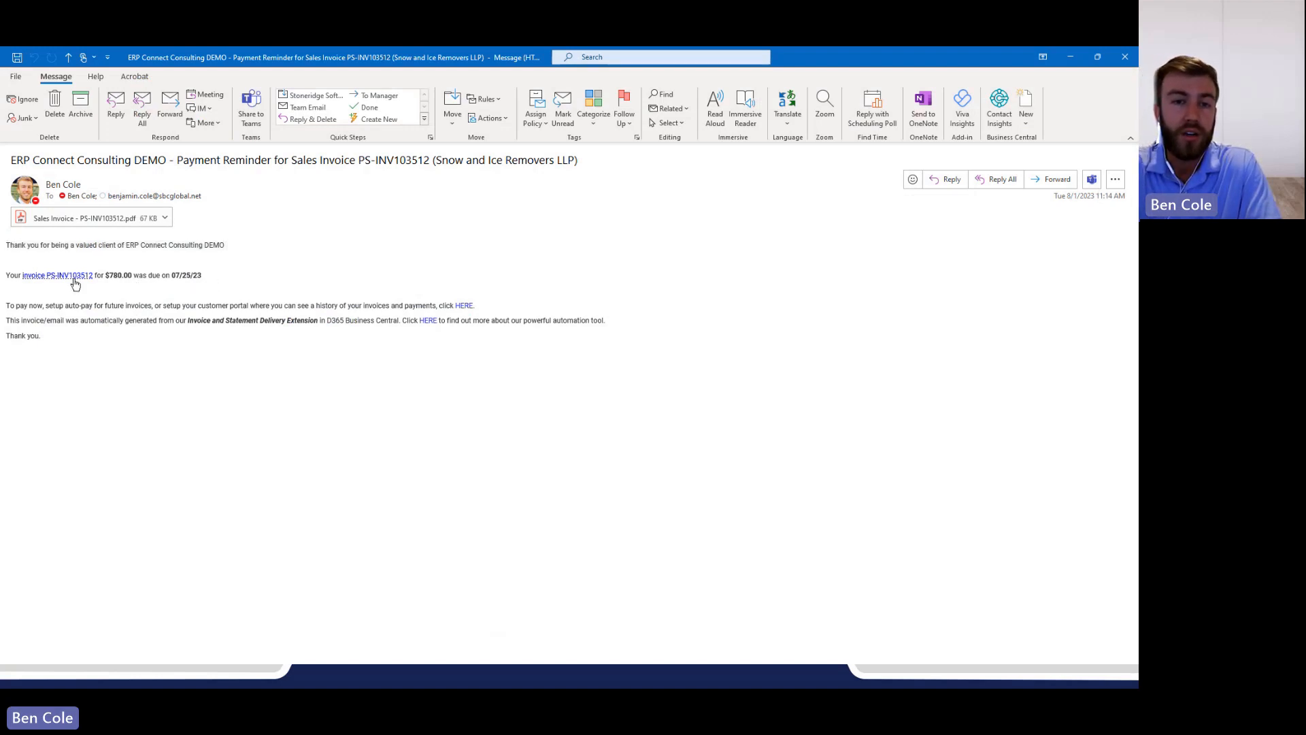
drag(128, 273, 207, 276)
click(117, 234)
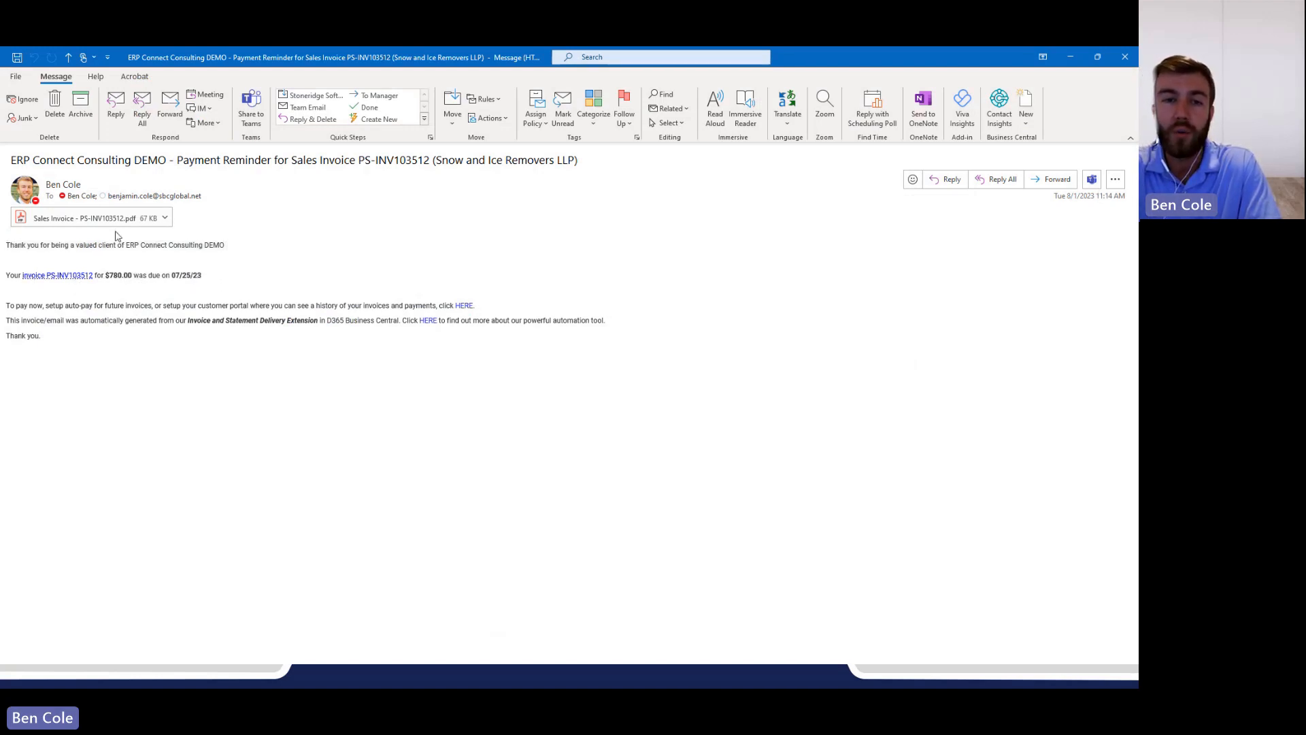
Open the sales invoice PDF attached to the reminder email and review its line items and header.
double_click(114, 227)
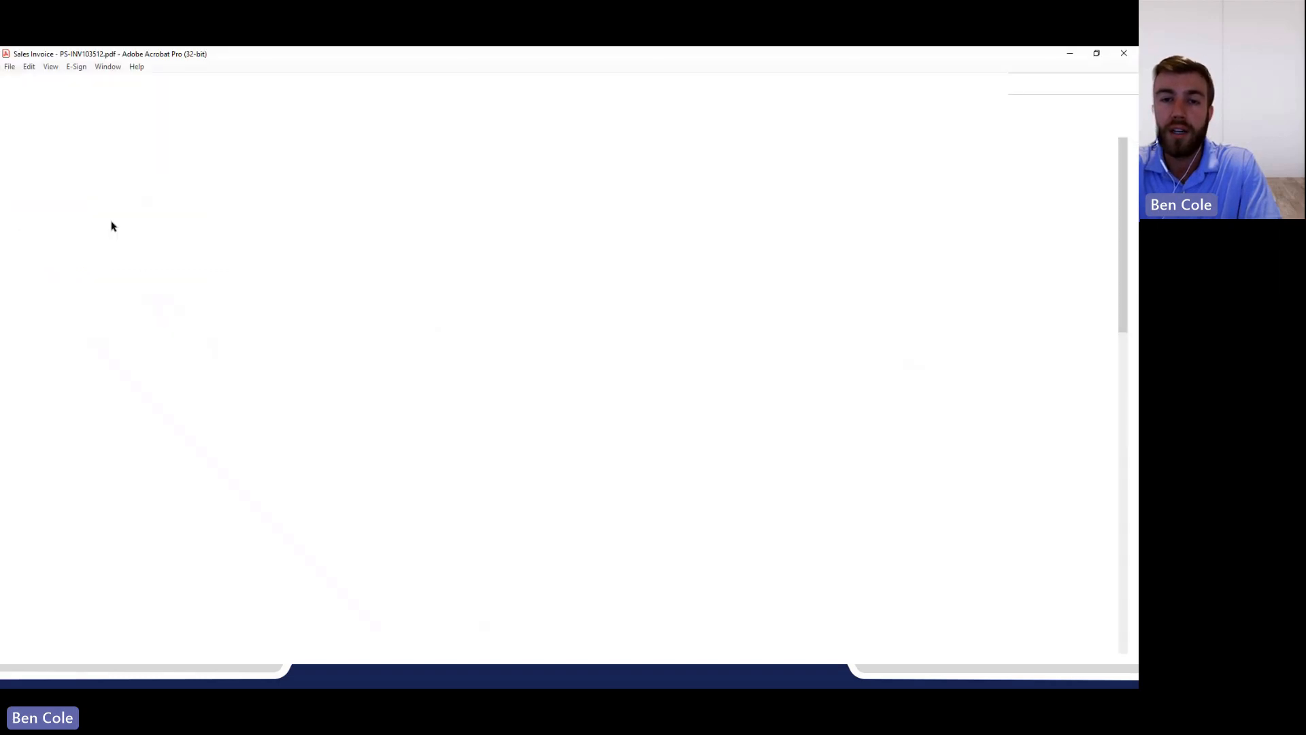
scroll(492, 449, down, 3)
scroll(492, 449, down, 5)
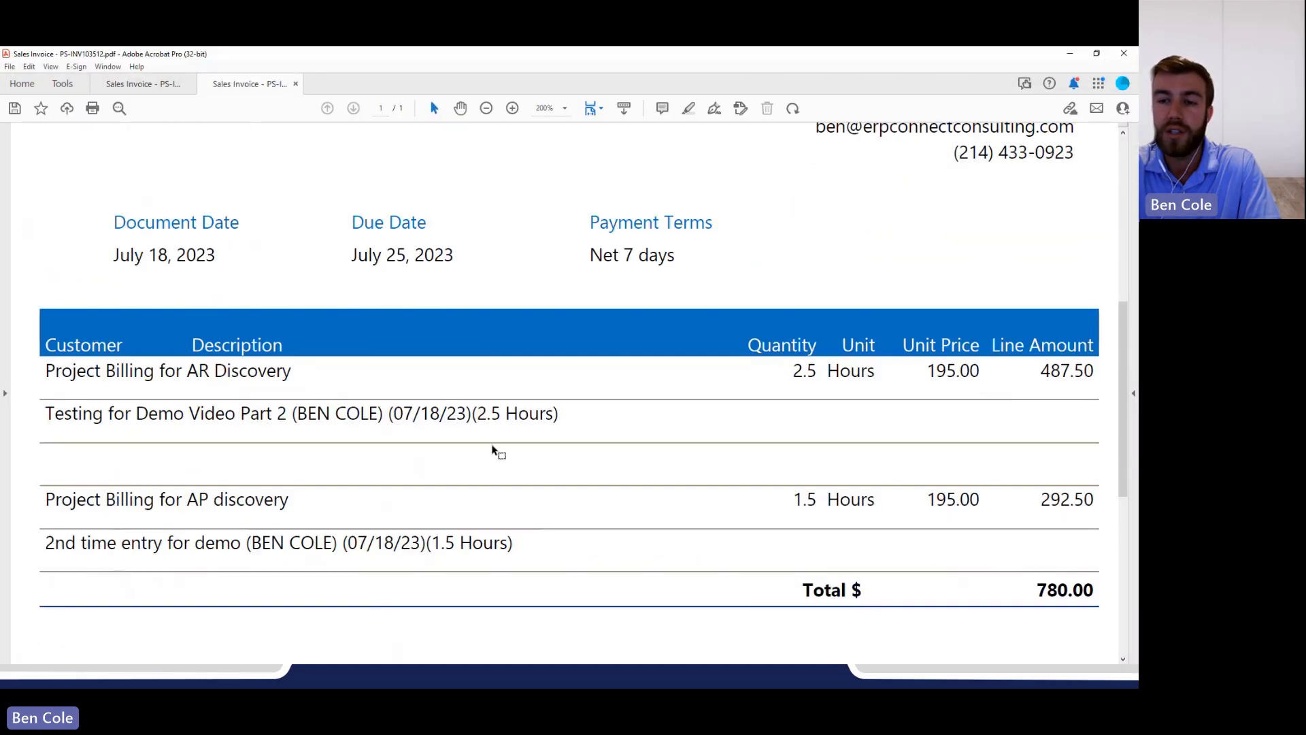
scroll(491, 449, up, 2)
scroll(494, 449, up, 6)
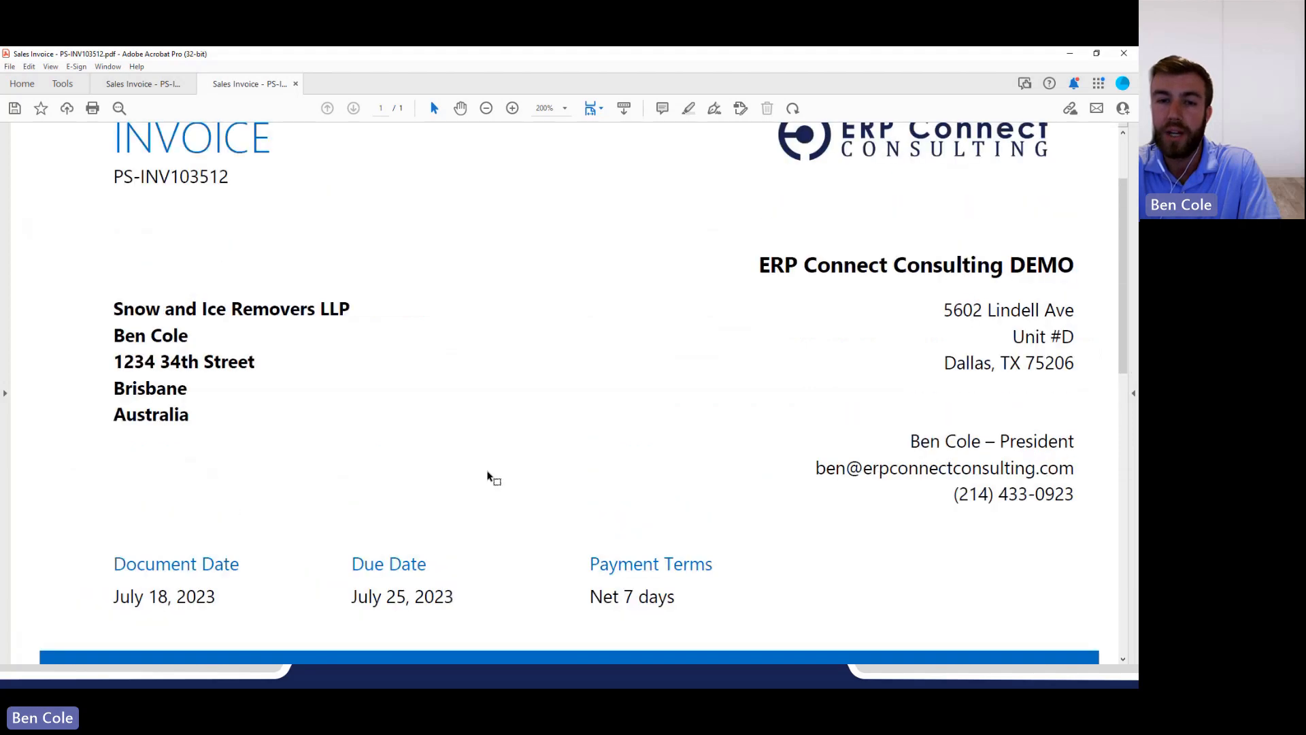
Close the open invoice PDFs and the reminder email to return to Business Central.
click(1124, 55)
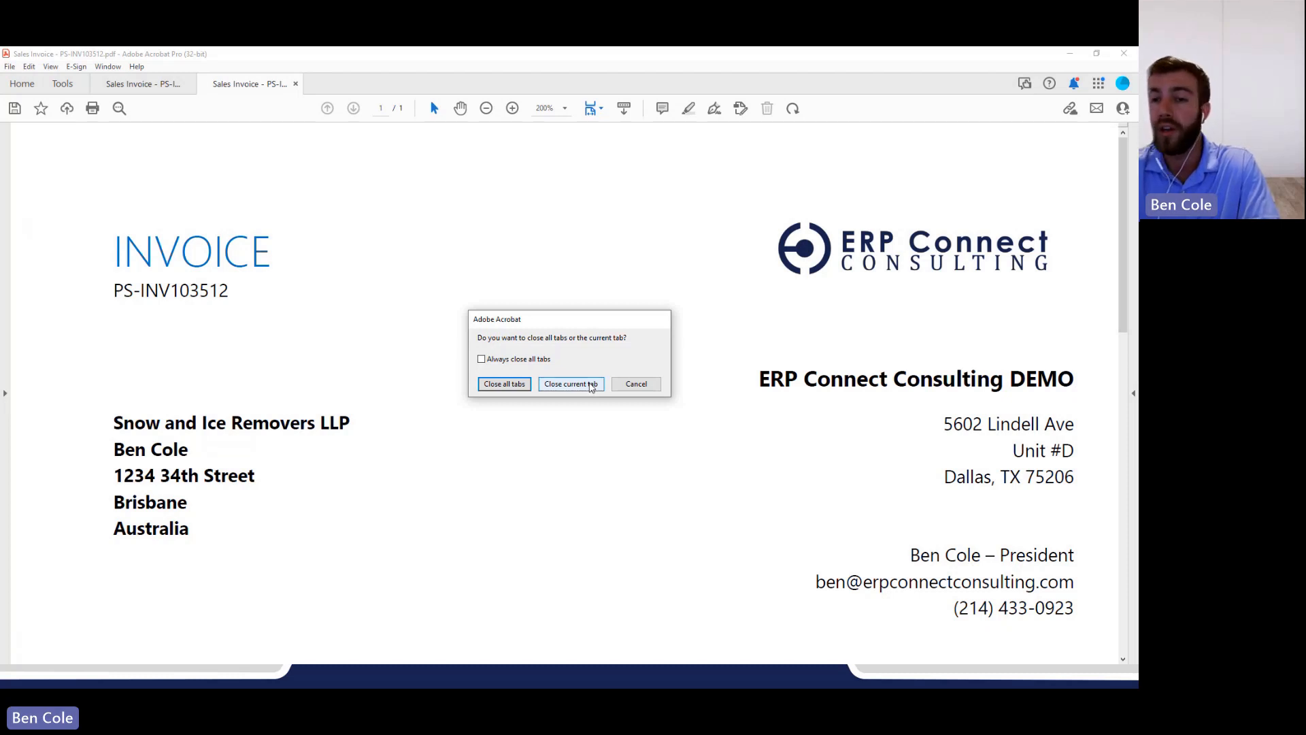
click(580, 385)
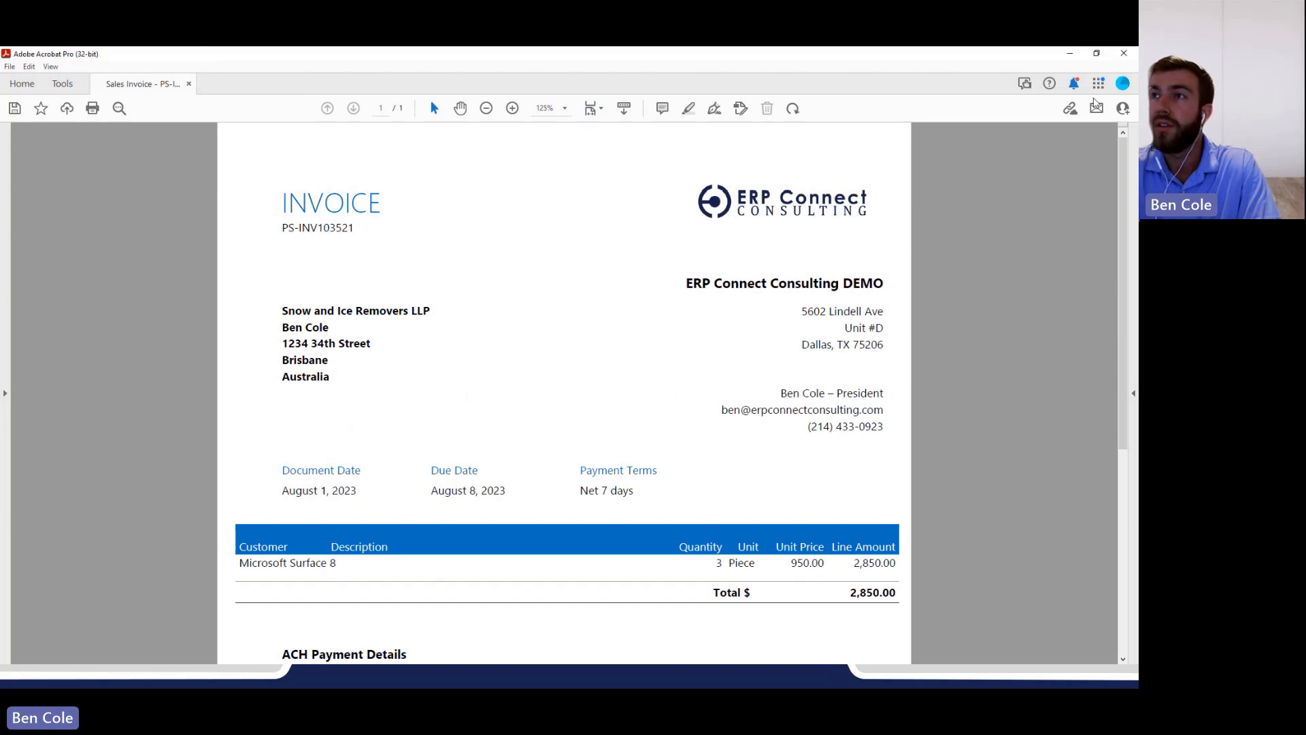
click(1124, 53)
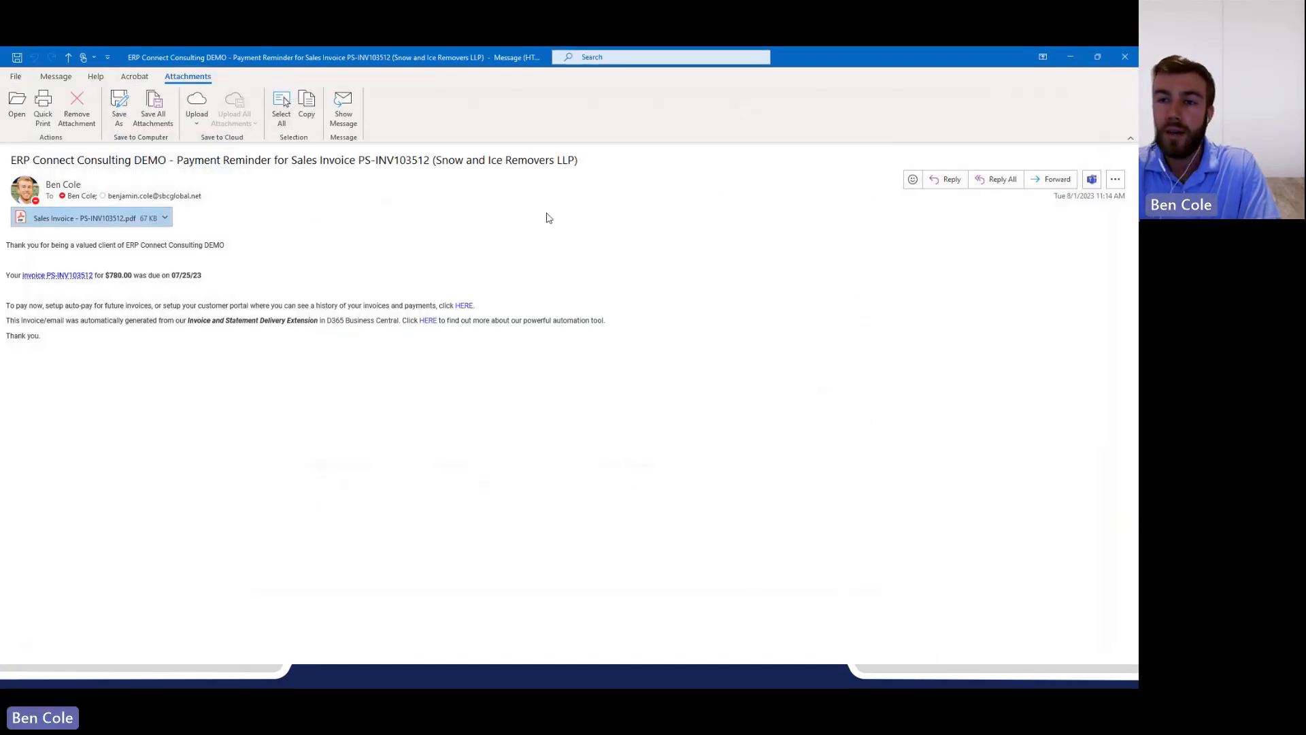
click(1125, 59)
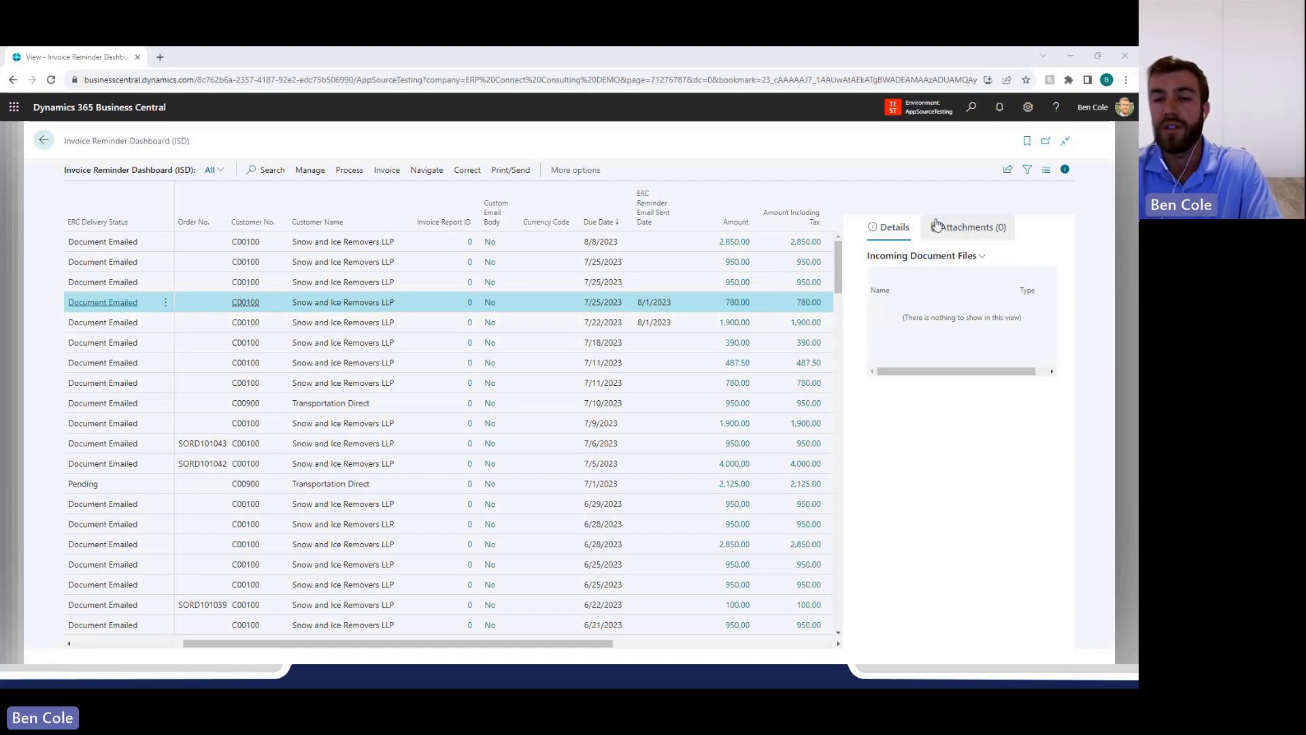
Leave the reminder dashboard, search for "statement" and open the Statement Delivery Dashboard (ISD).
click(1124, 174)
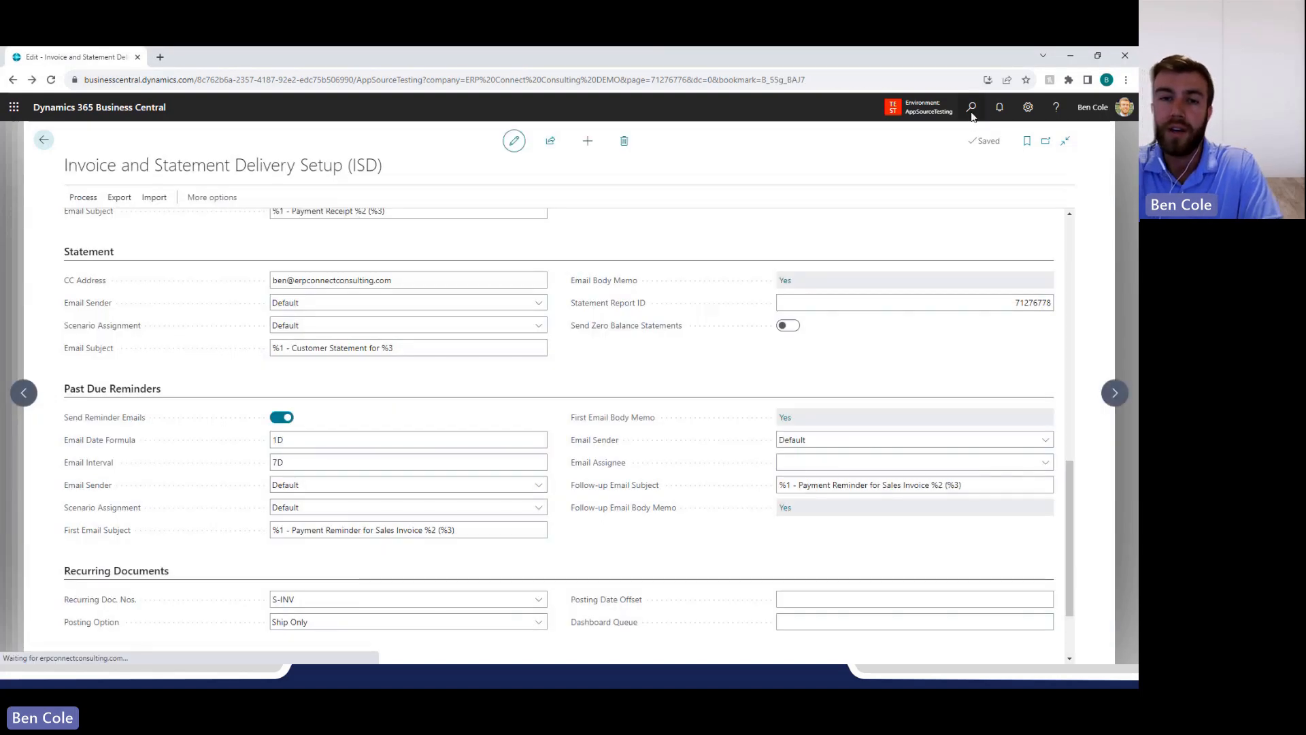
click(972, 108)
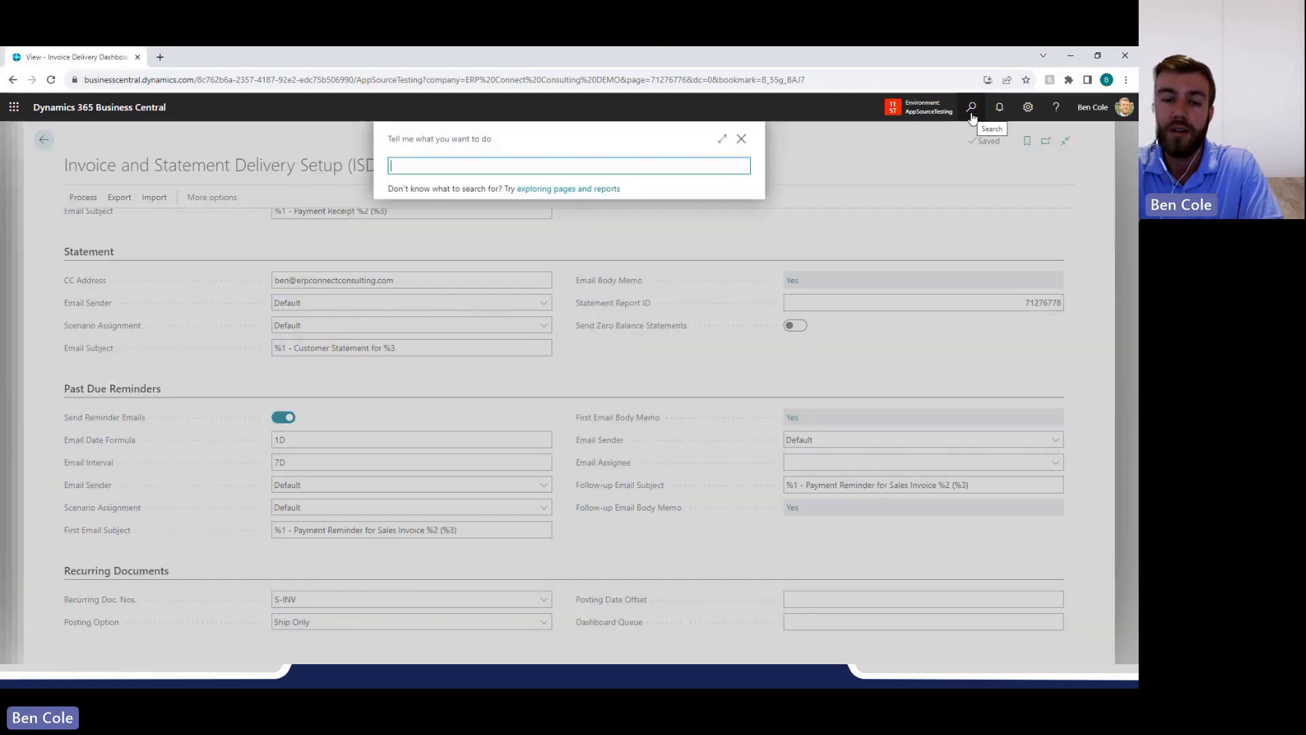
text(statement)
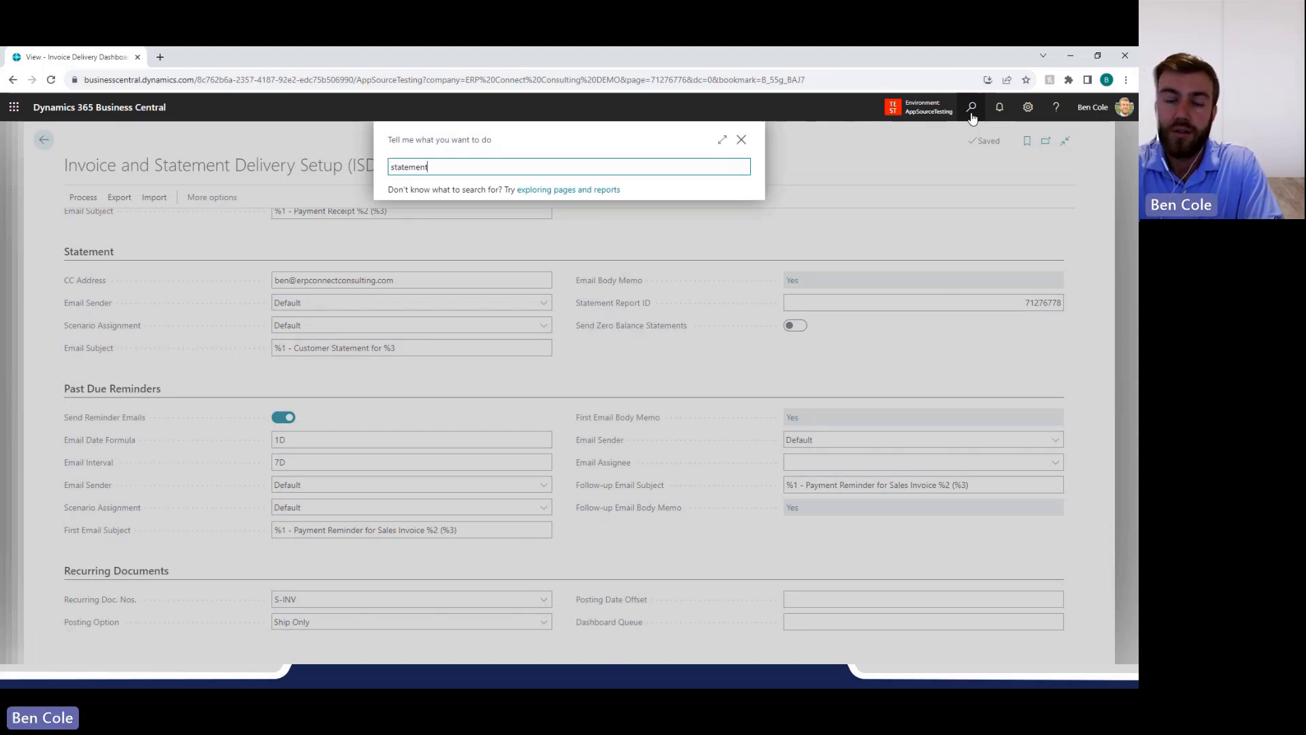
key(Return)
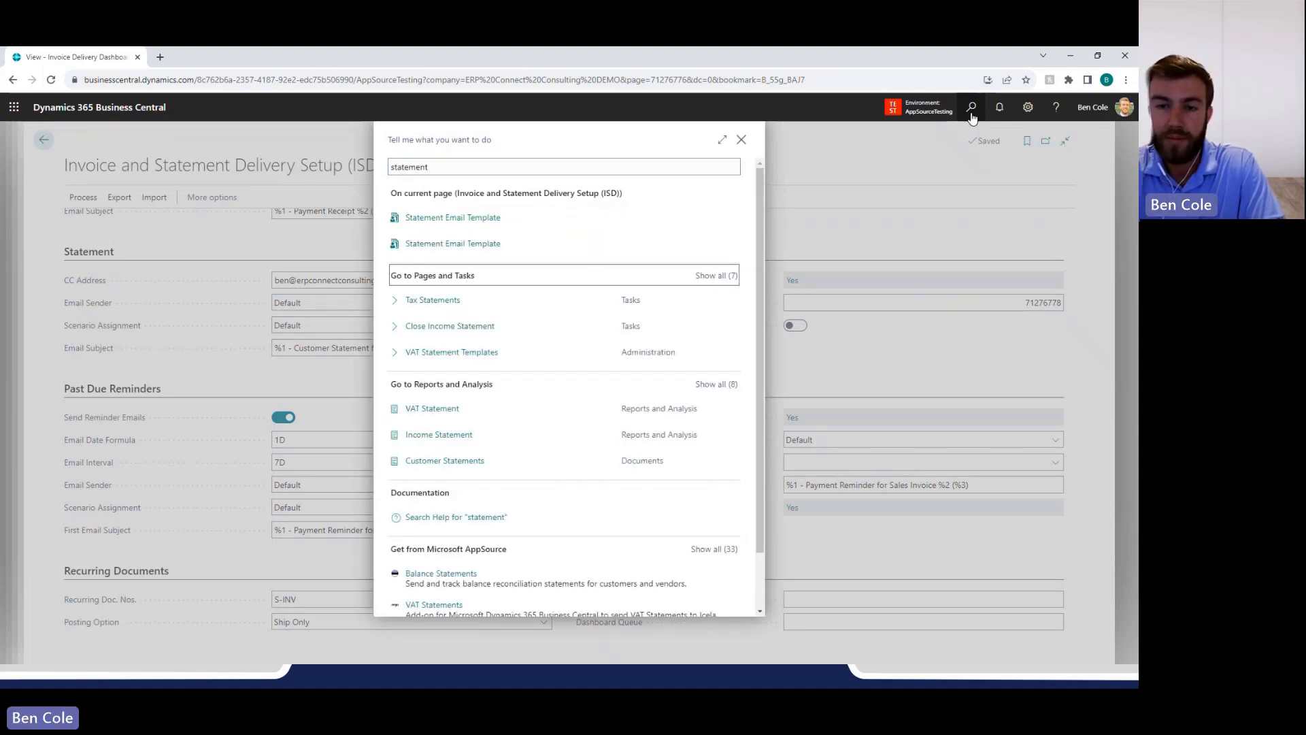
key(Return)
key(Down)
key(Down)
key(Down)
key(Down)
key(Down)
key(Return)
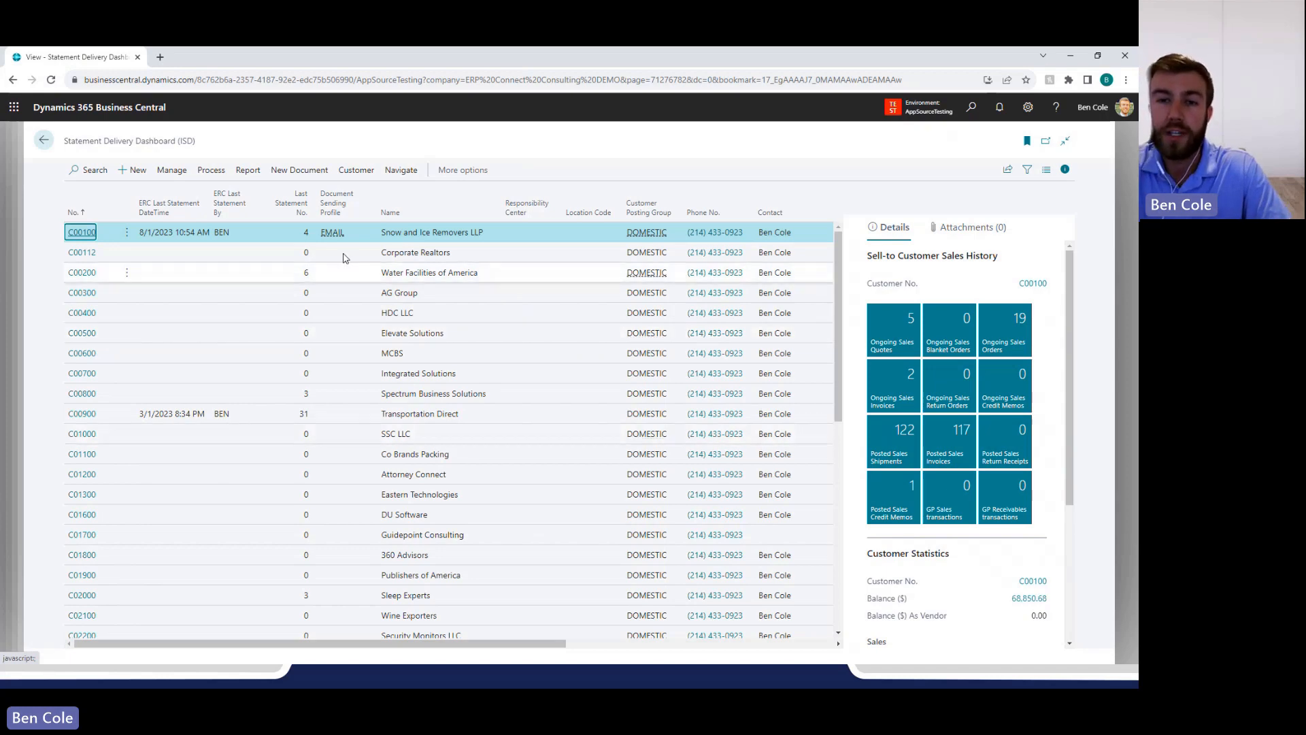
Examine the ERC Last Statement DateTime and ERC Last Statement By values for Snow and Ice Removers LLP.
drag(382, 233, 497, 231)
click(474, 238)
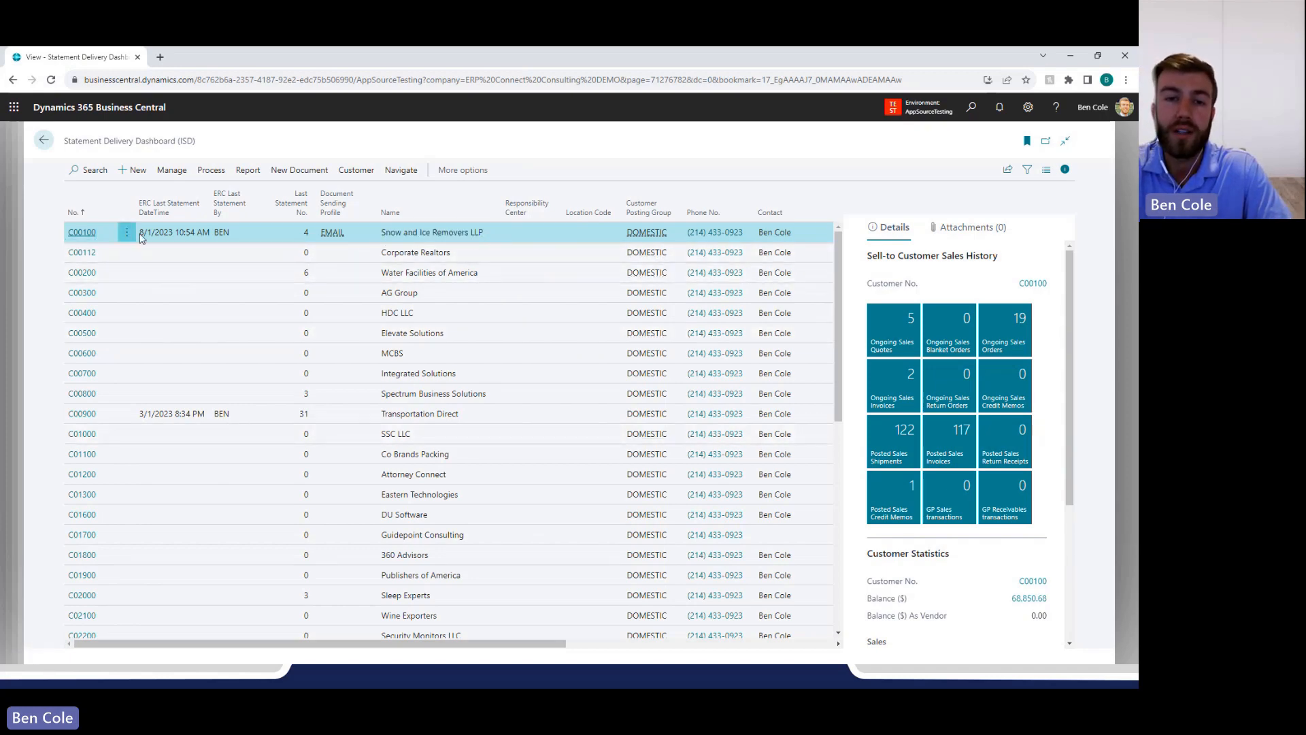
drag(139, 232, 216, 239)
click(229, 240)
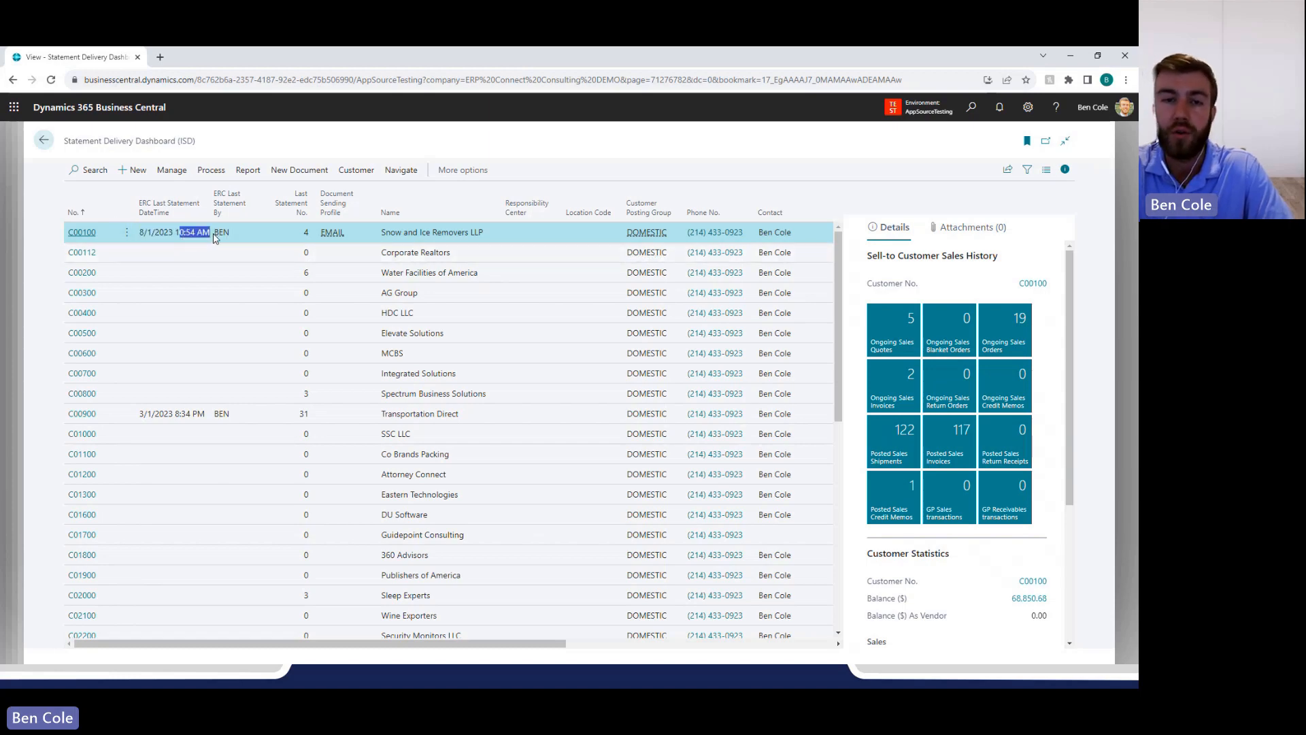
click(221, 238)
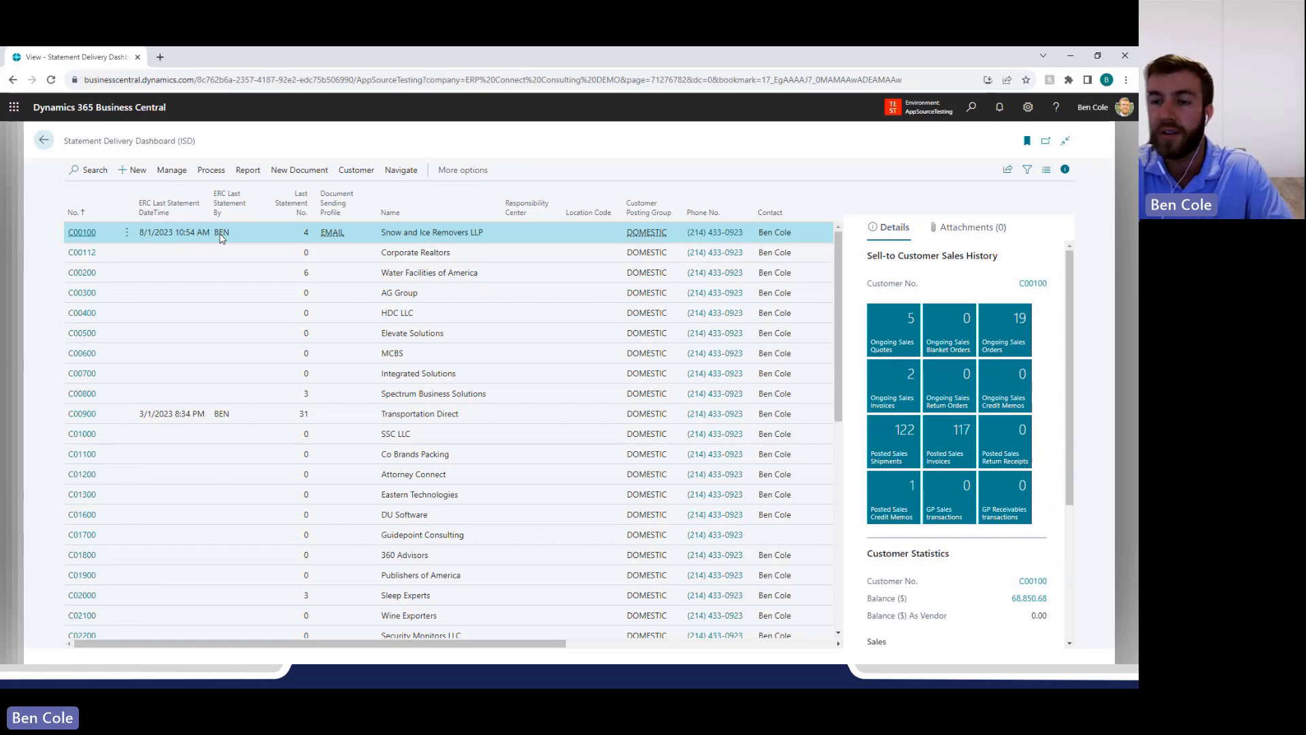
drag(176, 238, 196, 238)
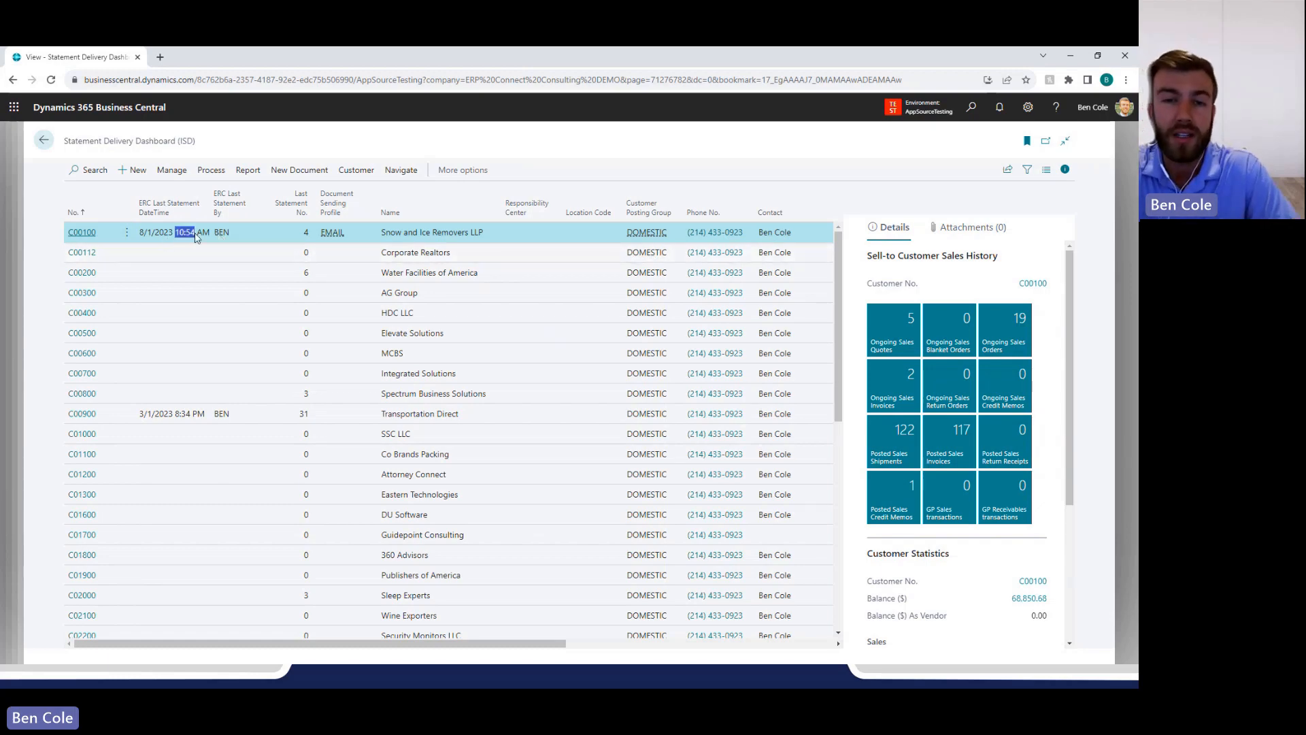
click(209, 238)
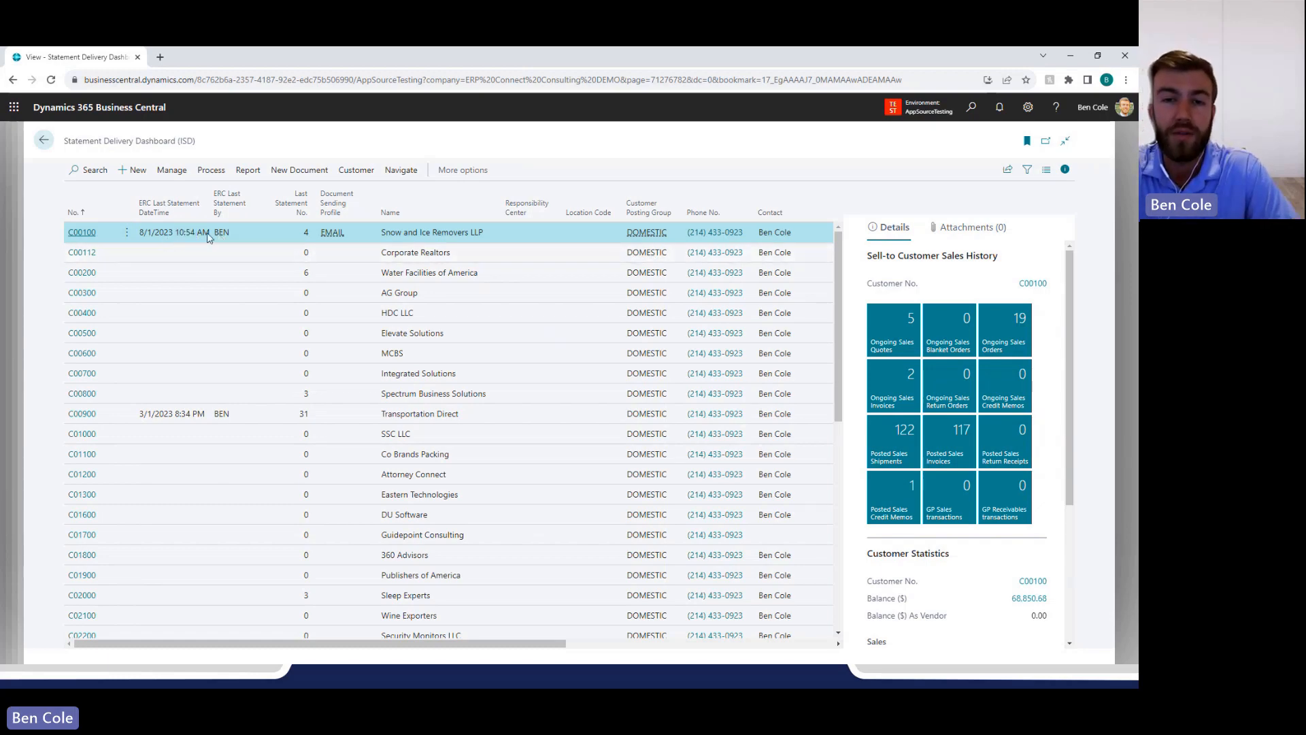
Find the Send Statement Email (Selected) action for Snow and Ice Removers LLP.
click(356, 170)
click(208, 176)
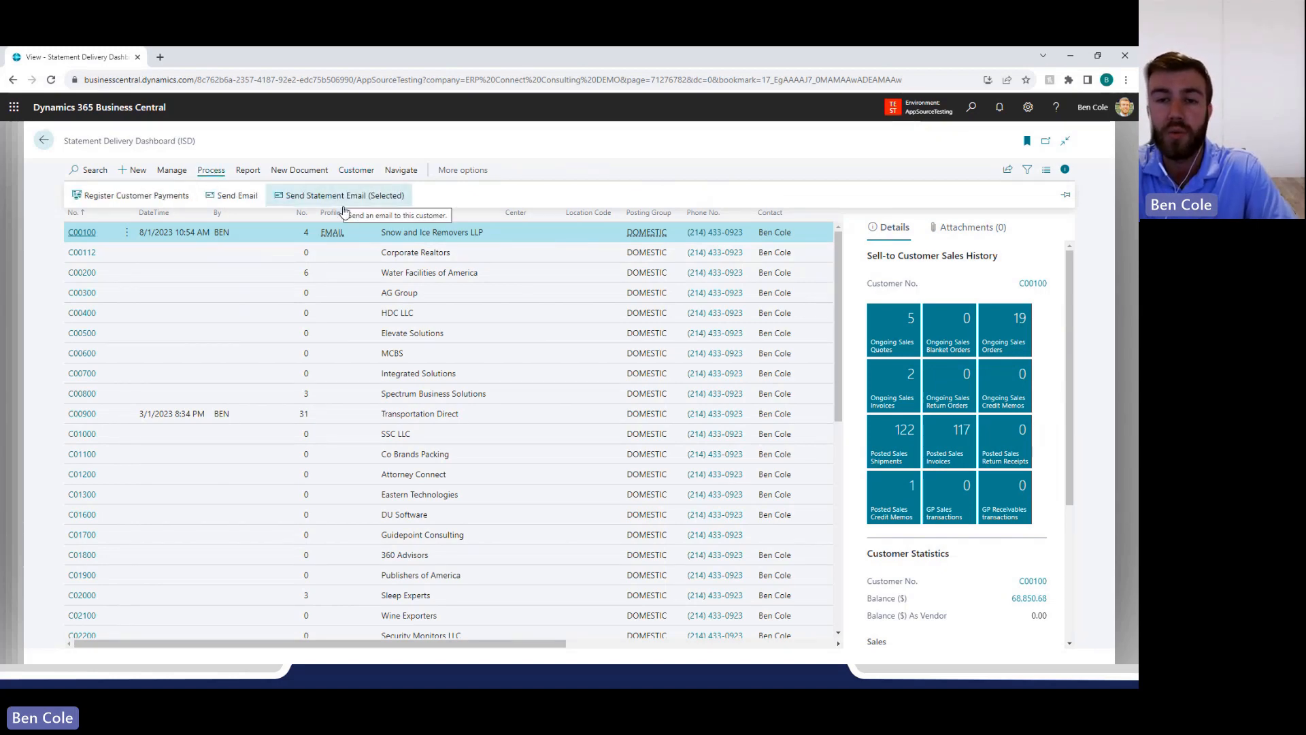
click(458, 236)
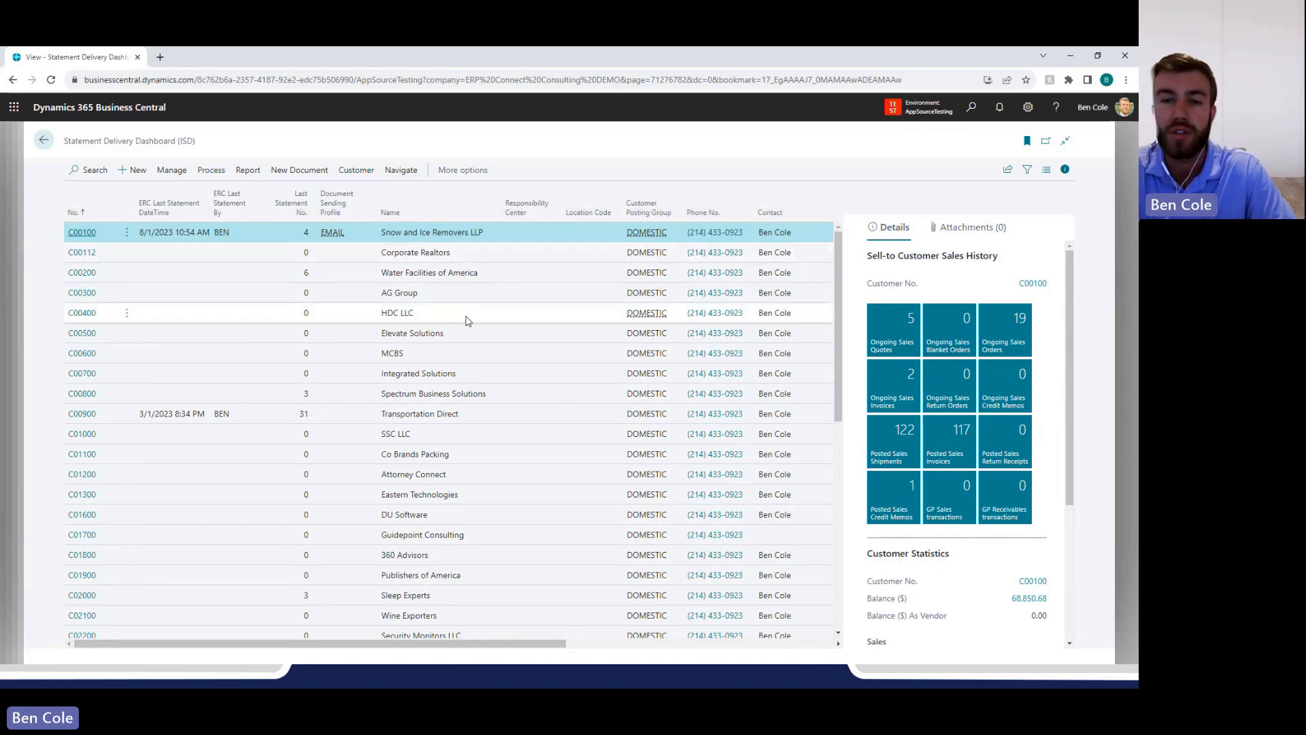
Select all customers from Snow and Ice Removers LLP through Spectrum Business Solutions and show the bulk statement email action.
shift+click(452, 396)
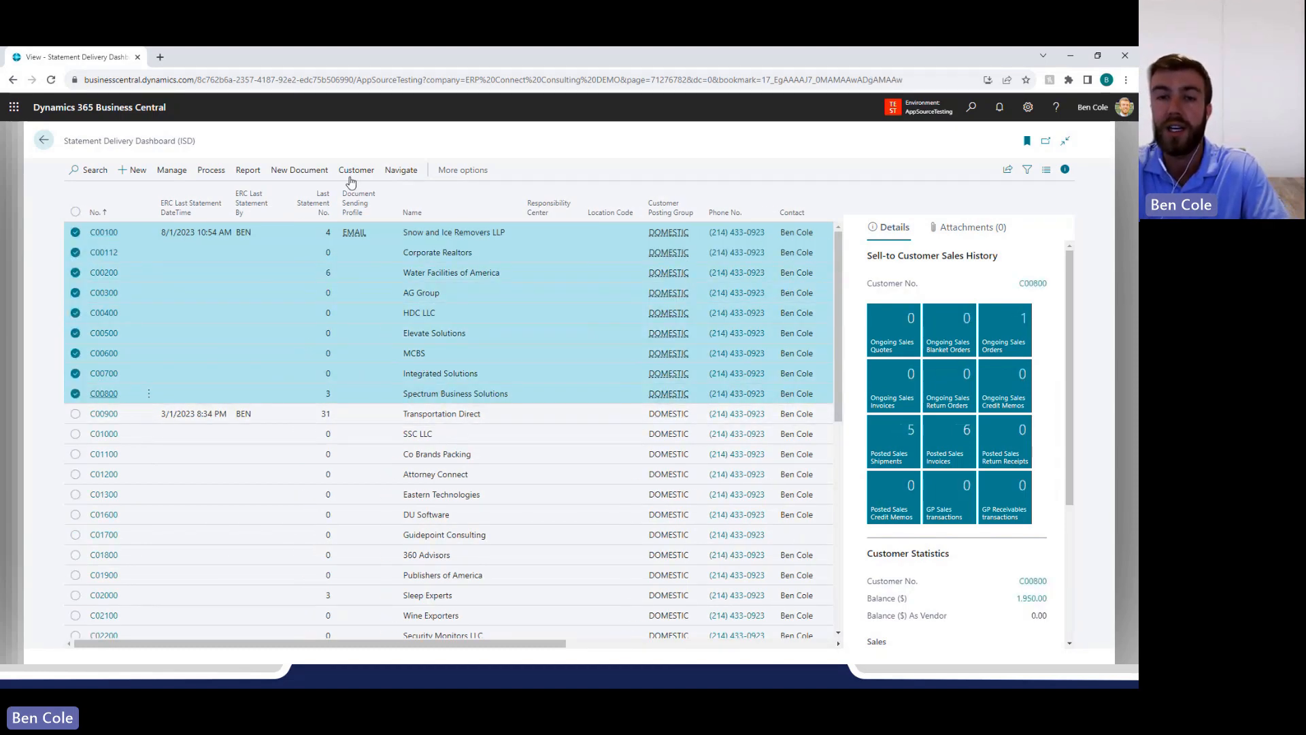
click(211, 170)
click(383, 197)
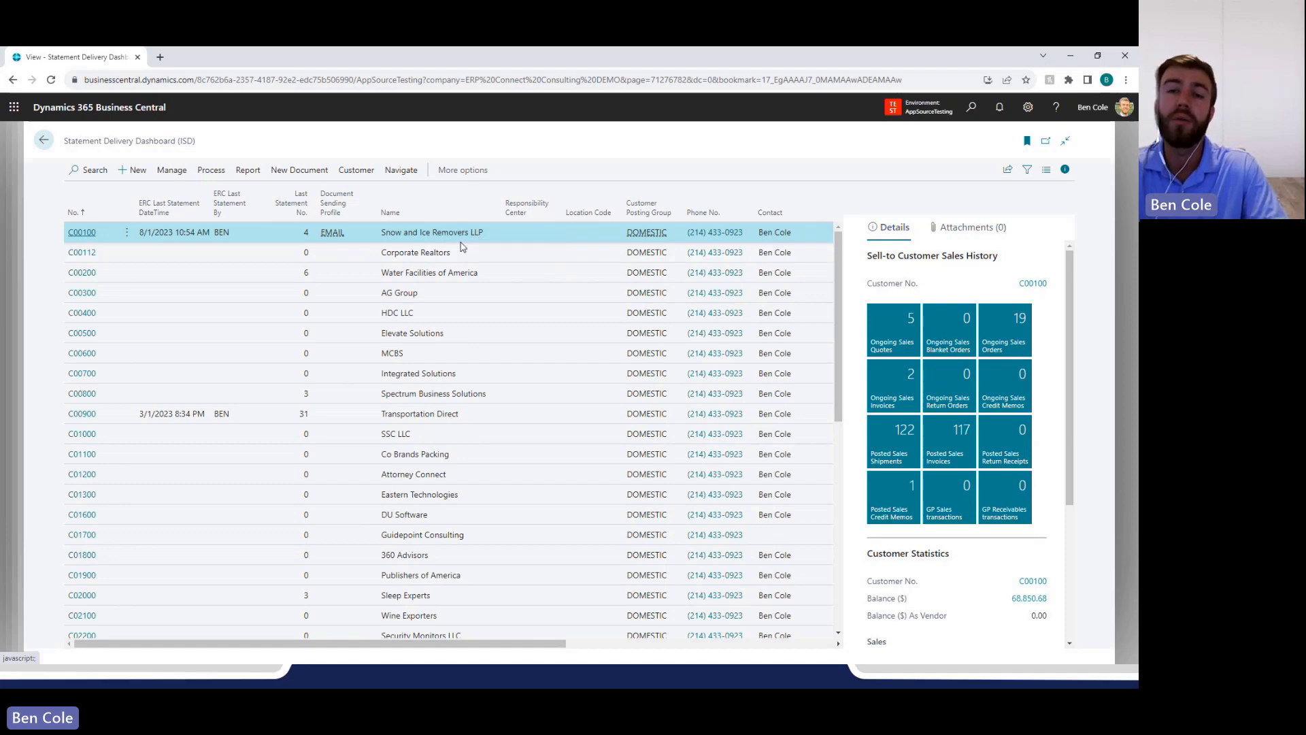
Email the statement to Snow and Ice Removers LLP, confirm the sending, and check its last statement date, time and sender.
click(248, 171)
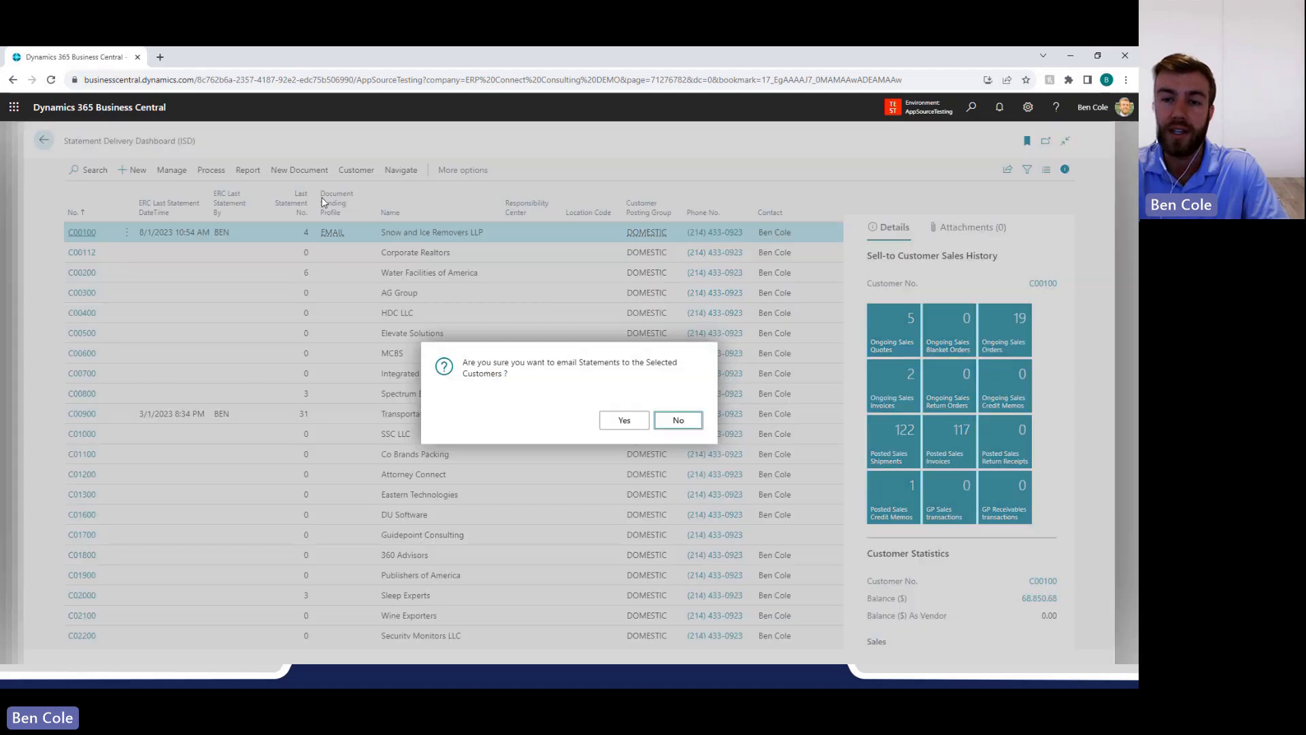
click(624, 422)
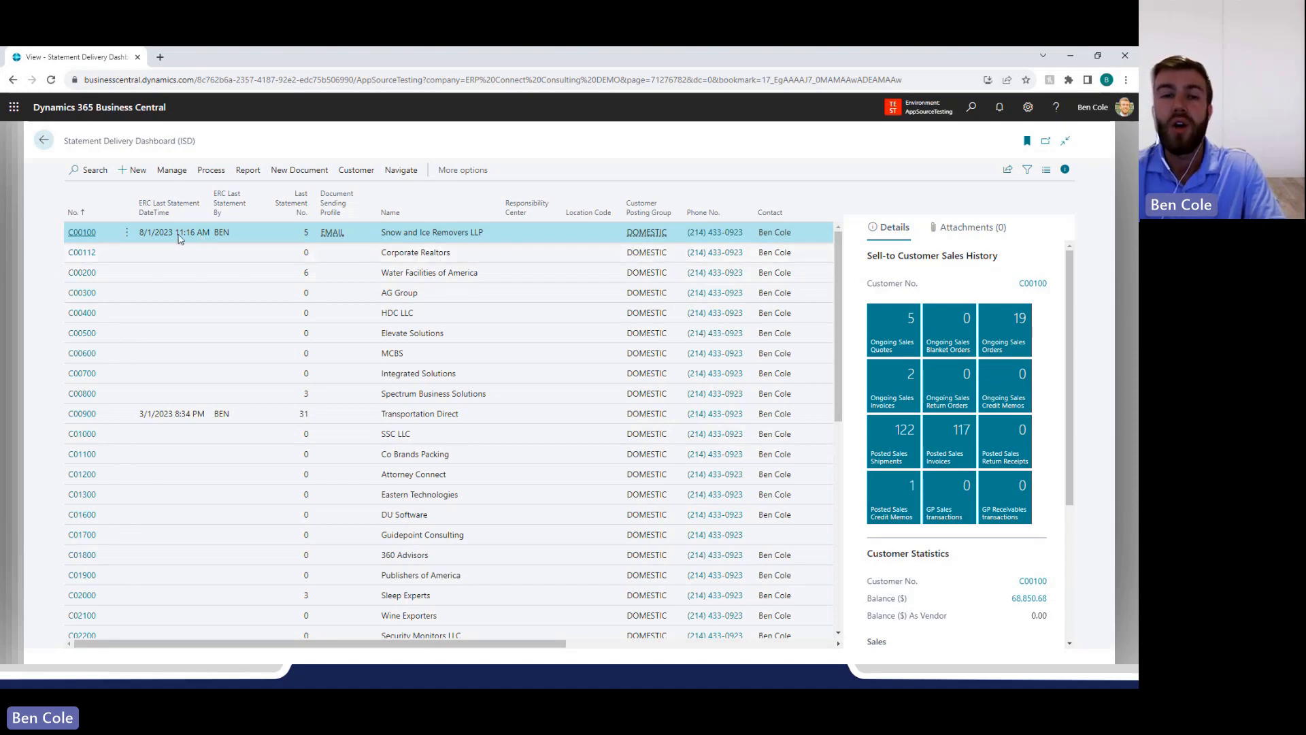
drag(134, 237, 204, 235)
drag(214, 234, 327, 239)
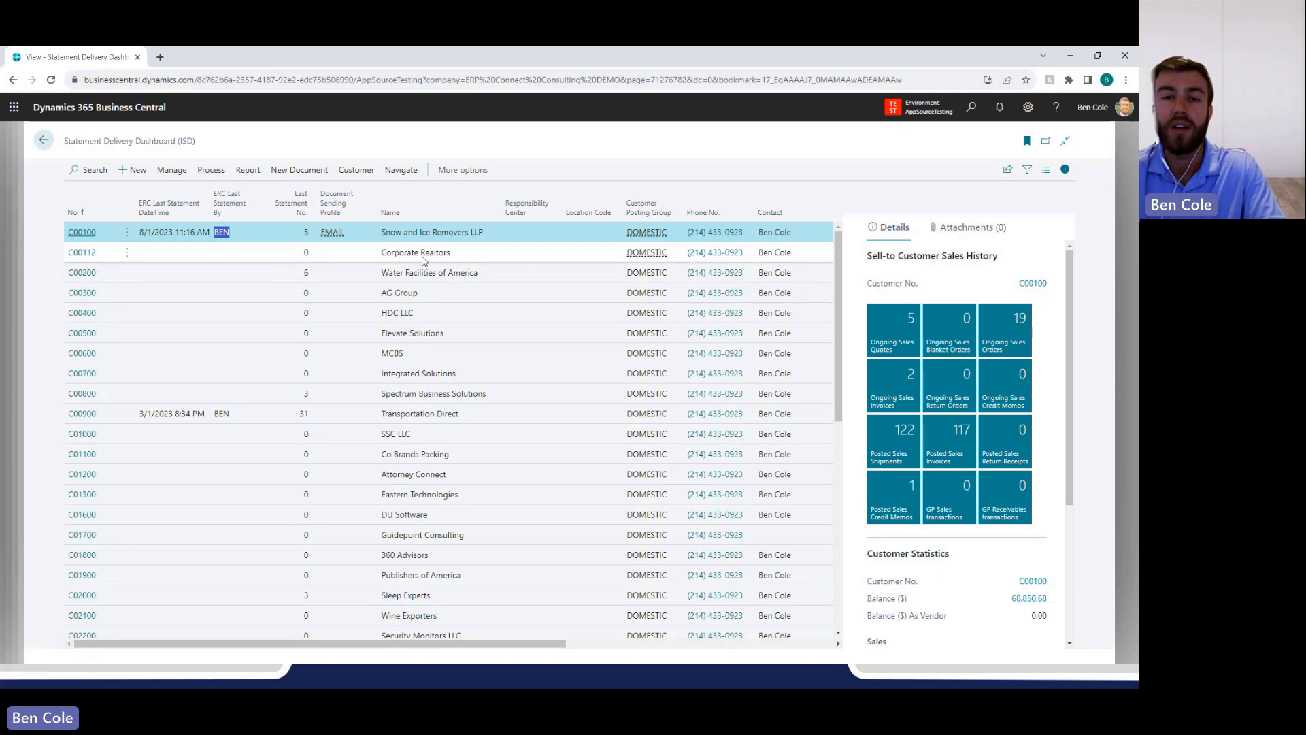
Open the customer card of Snow and Ice Removers LLP and examine its Document Delivery Options.
click(86, 237)
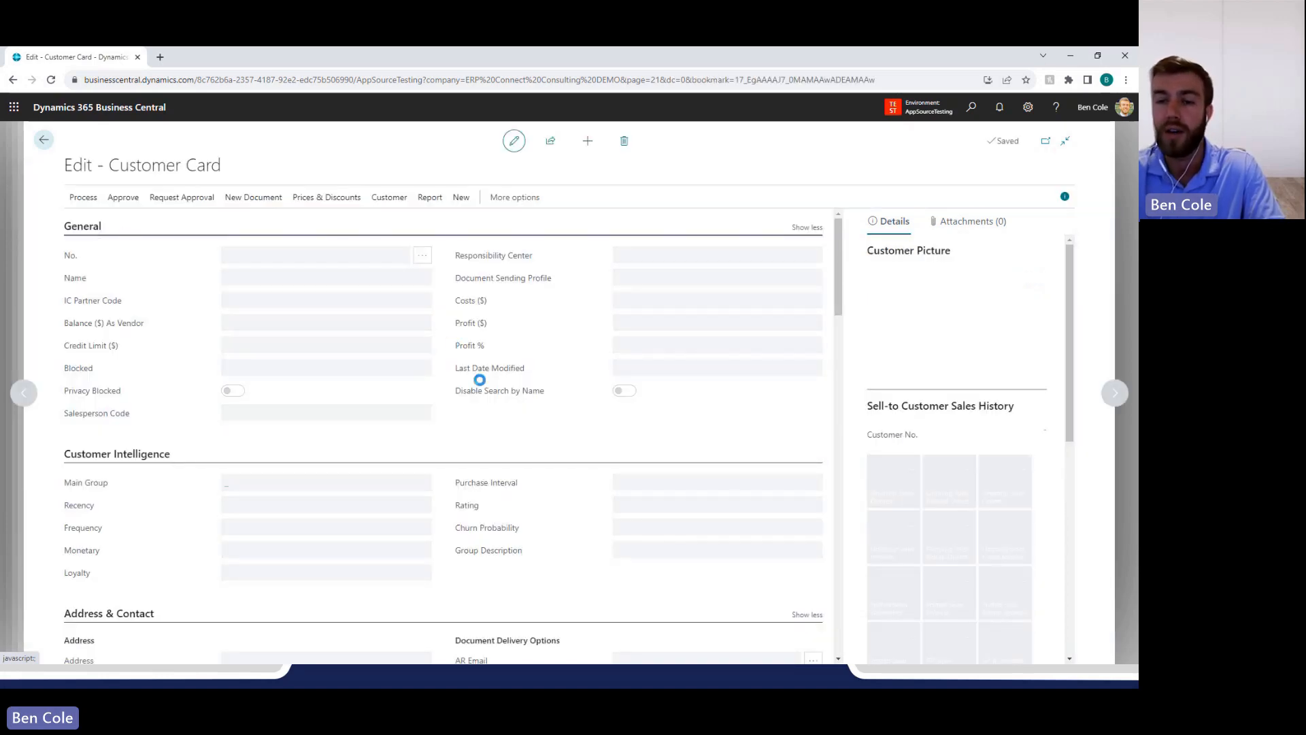
scroll(495, 396, down, 5)
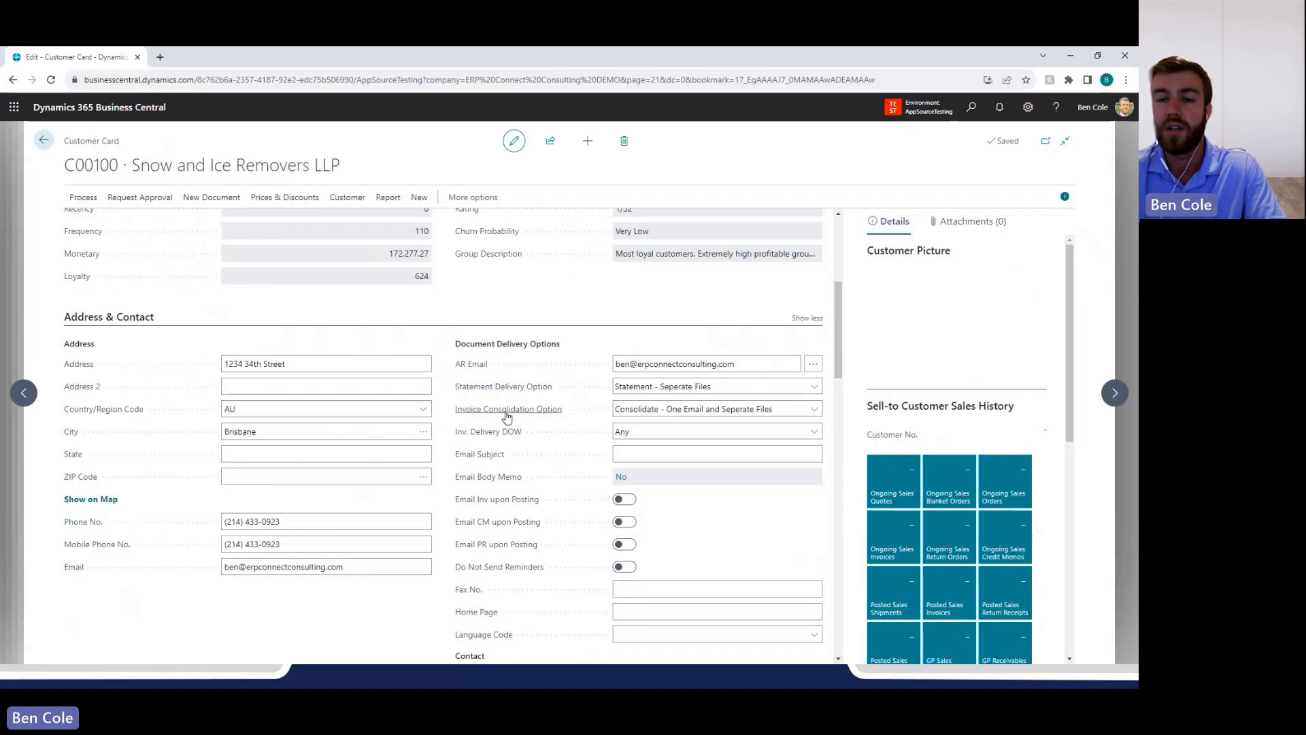
scroll(351, 132, up, 1)
scroll(669, 275, up, 1)
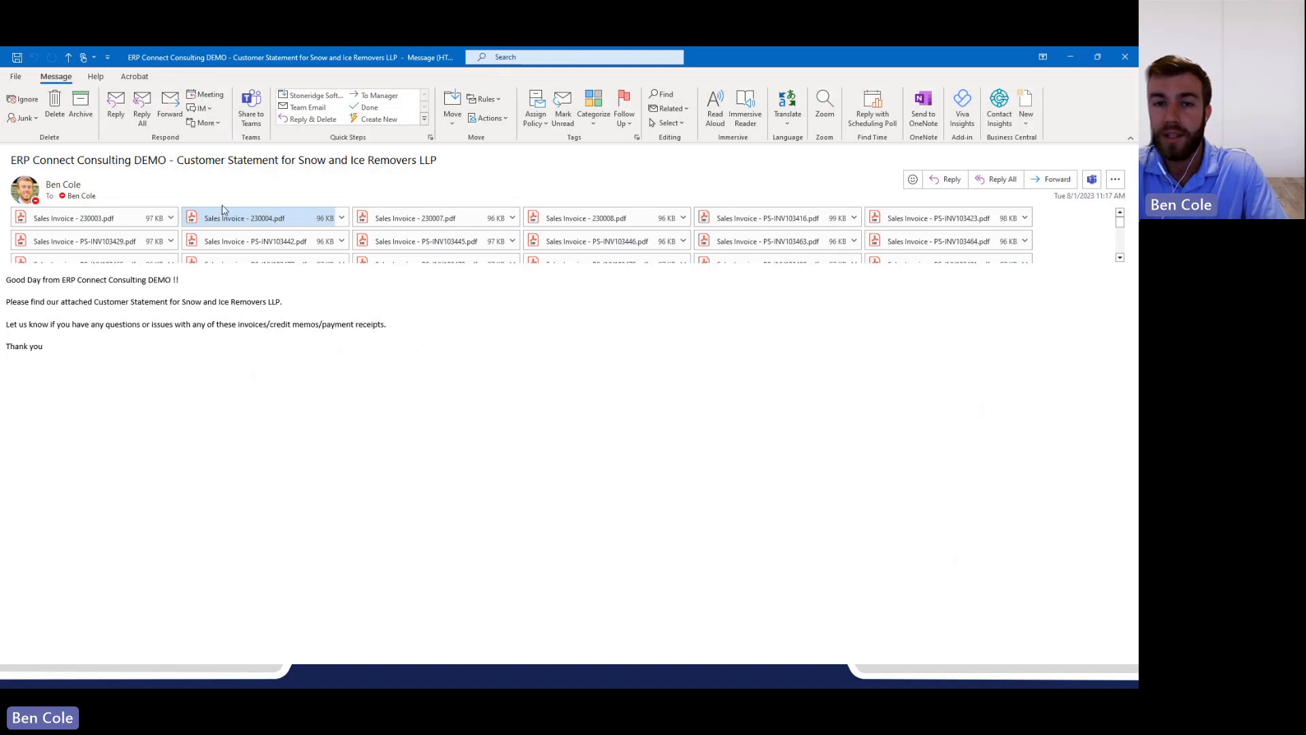
In the customer statement email in Outlook, find the Statement.pdf attachment among the invoices and open it.
scroll(367, 242, down, 5)
click(598, 257)
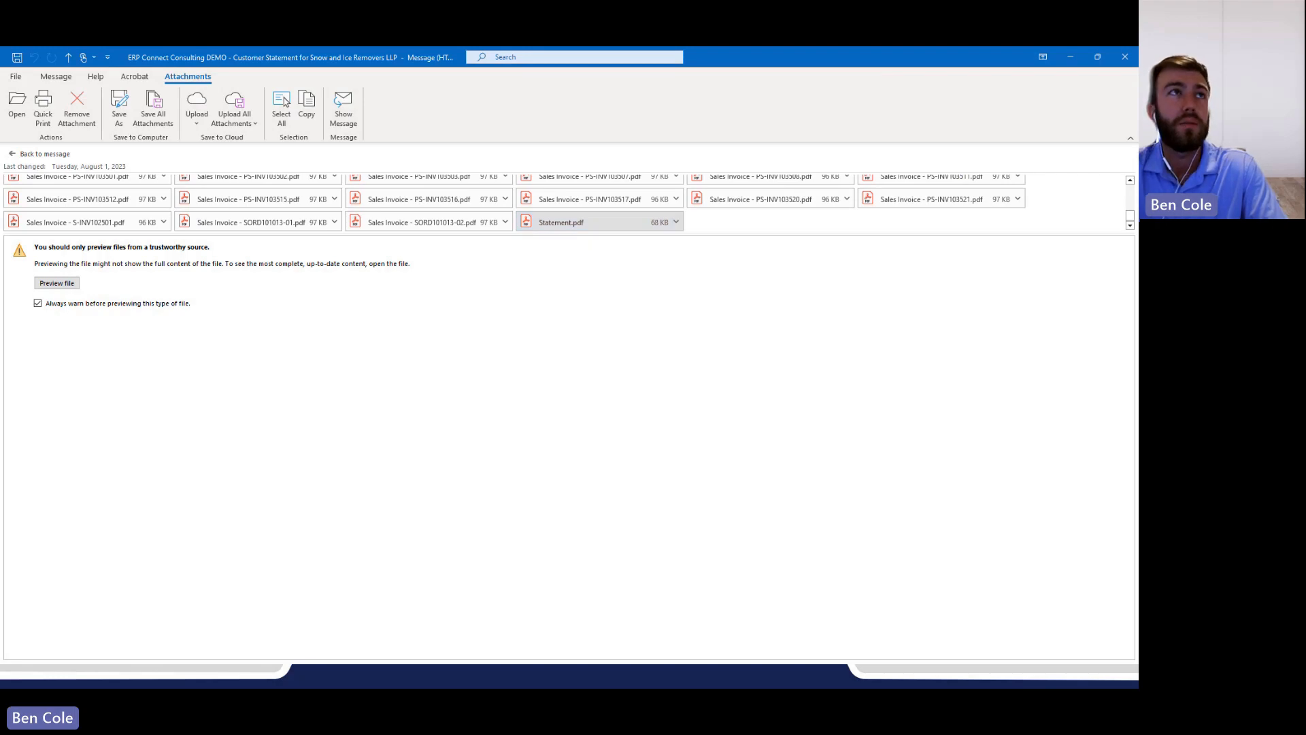
drag(1, 81, 519, 204)
double_click(520, 203)
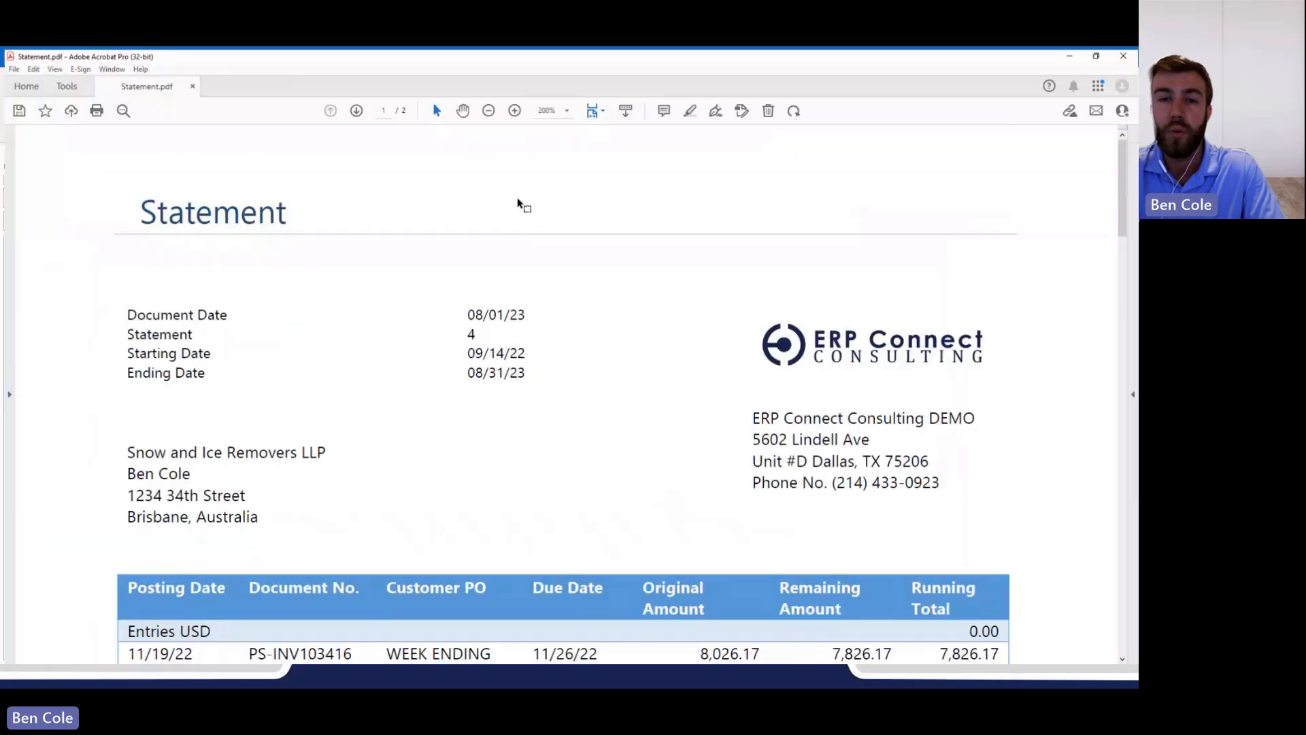
Reduce the statement PDF to 125% and review its header, invoice entries and aged summary across both pages.
click(483, 109)
click(483, 109)
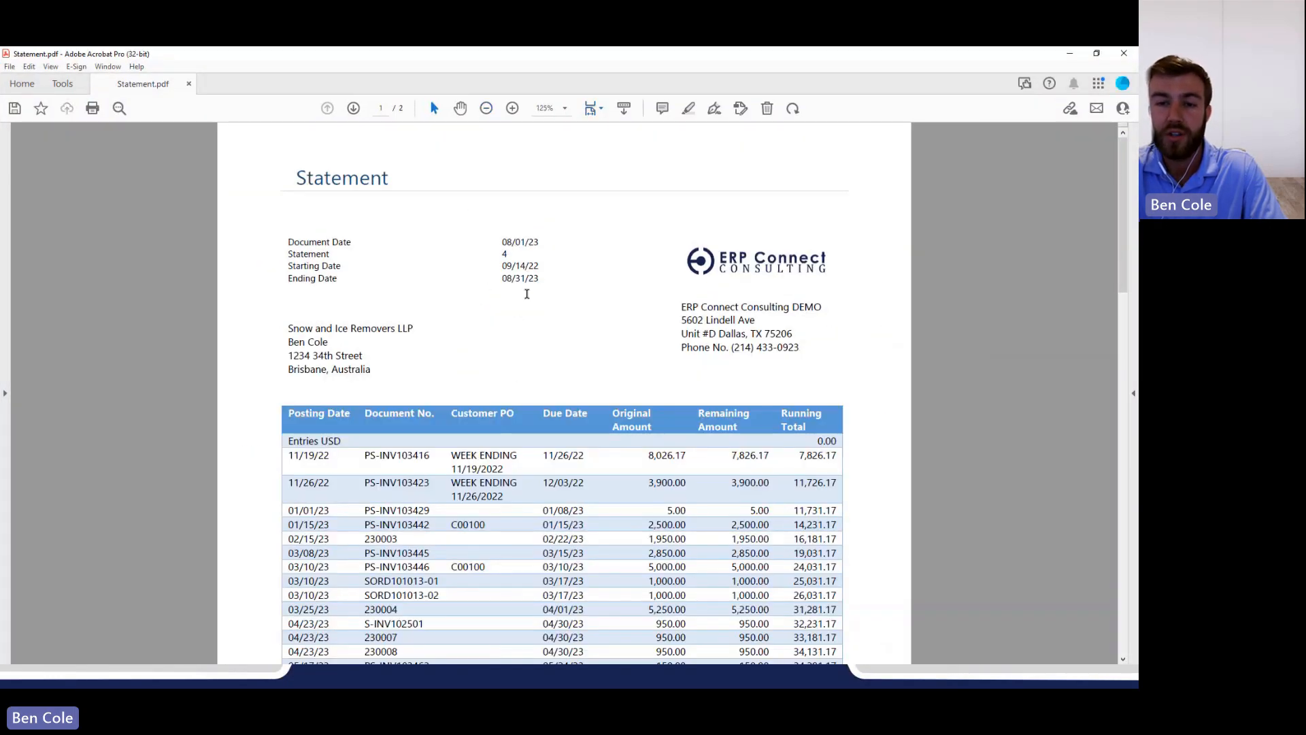
scroll(569, 333, down, 2)
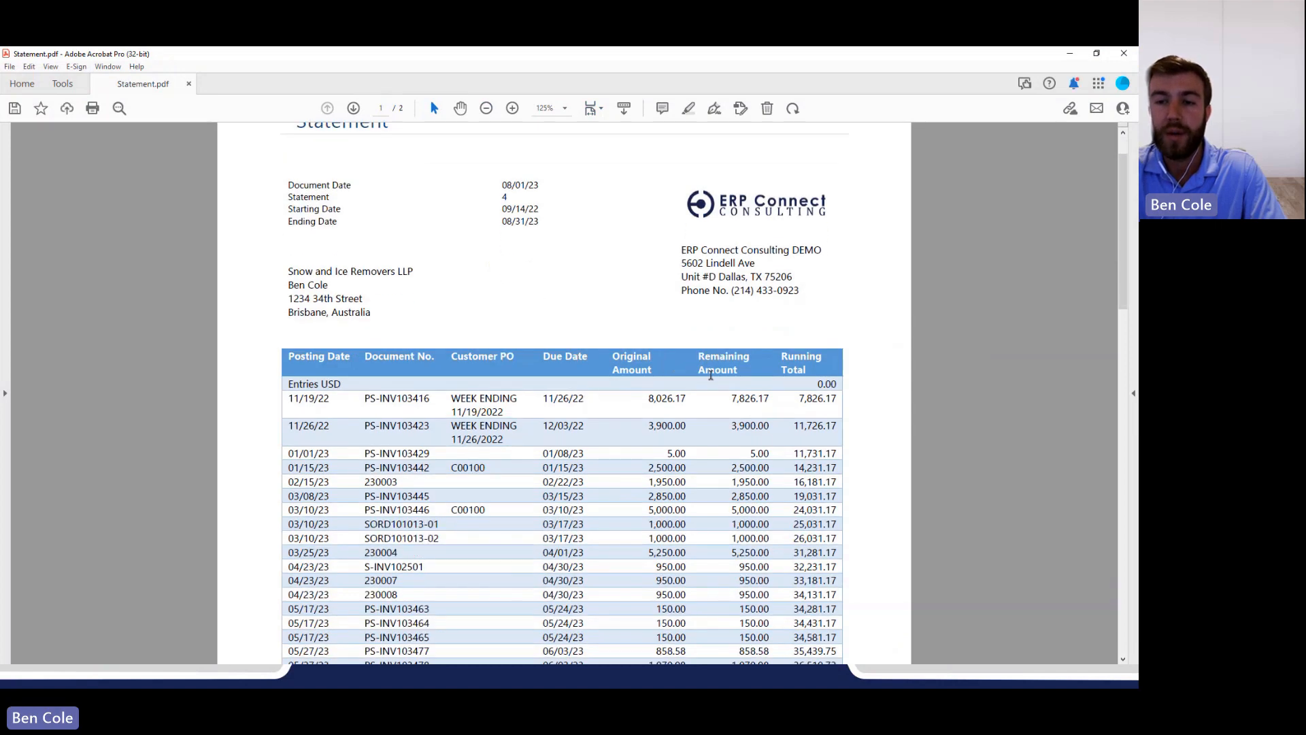
scroll(817, 395, down, 2)
scroll(817, 394, down, 20)
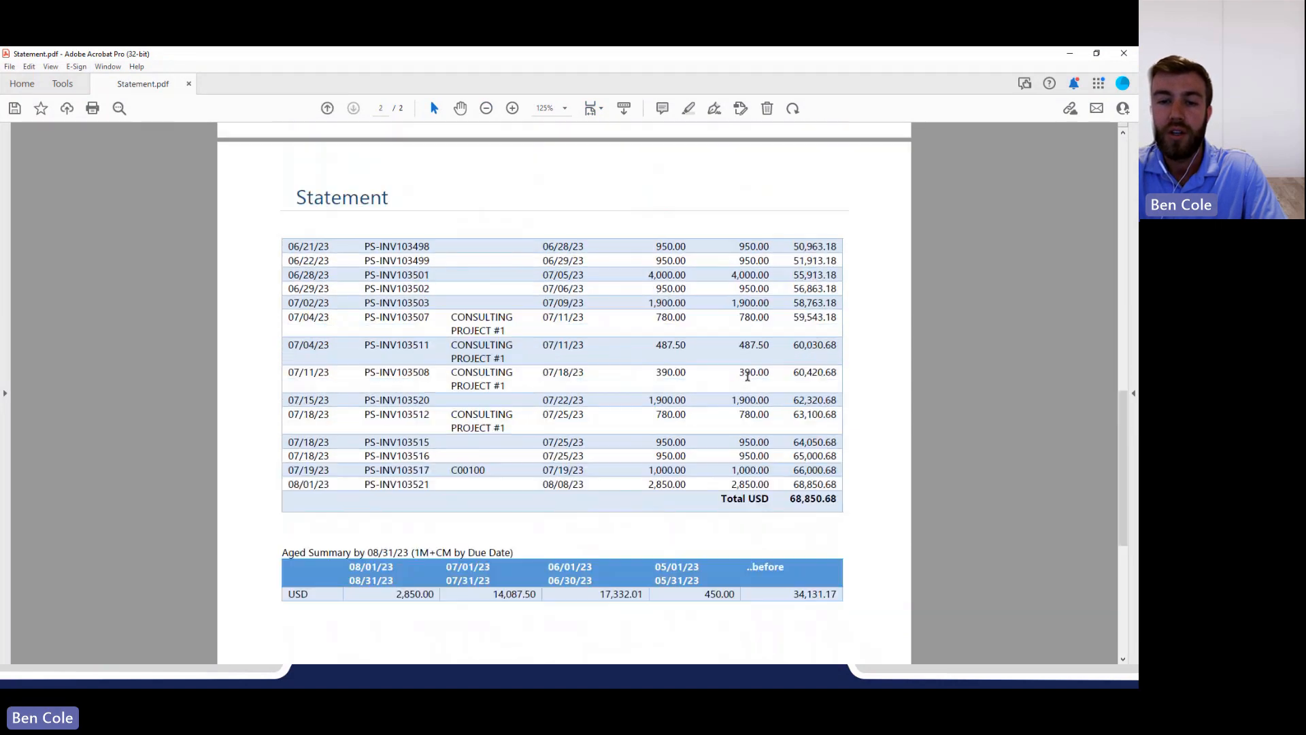
scroll(728, 418, down, 1)
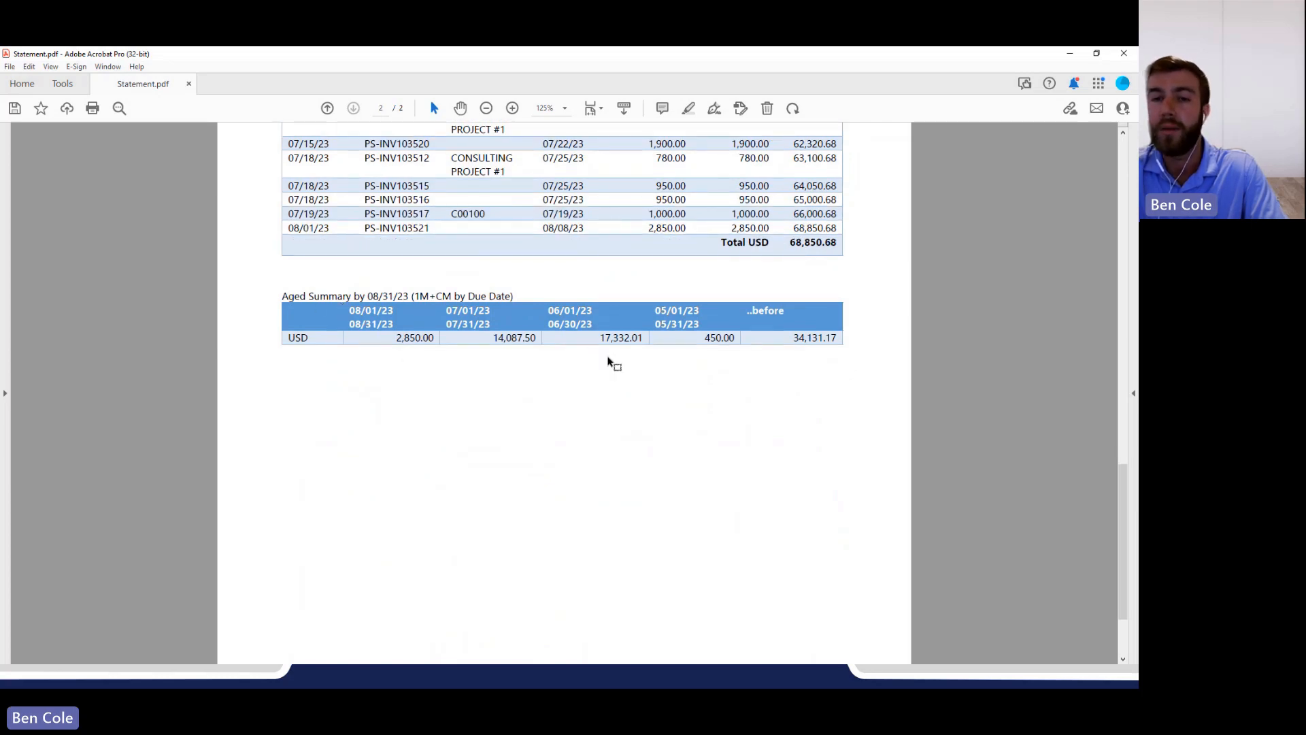
scroll(611, 367, up, 15)
scroll(608, 376, up, 20)
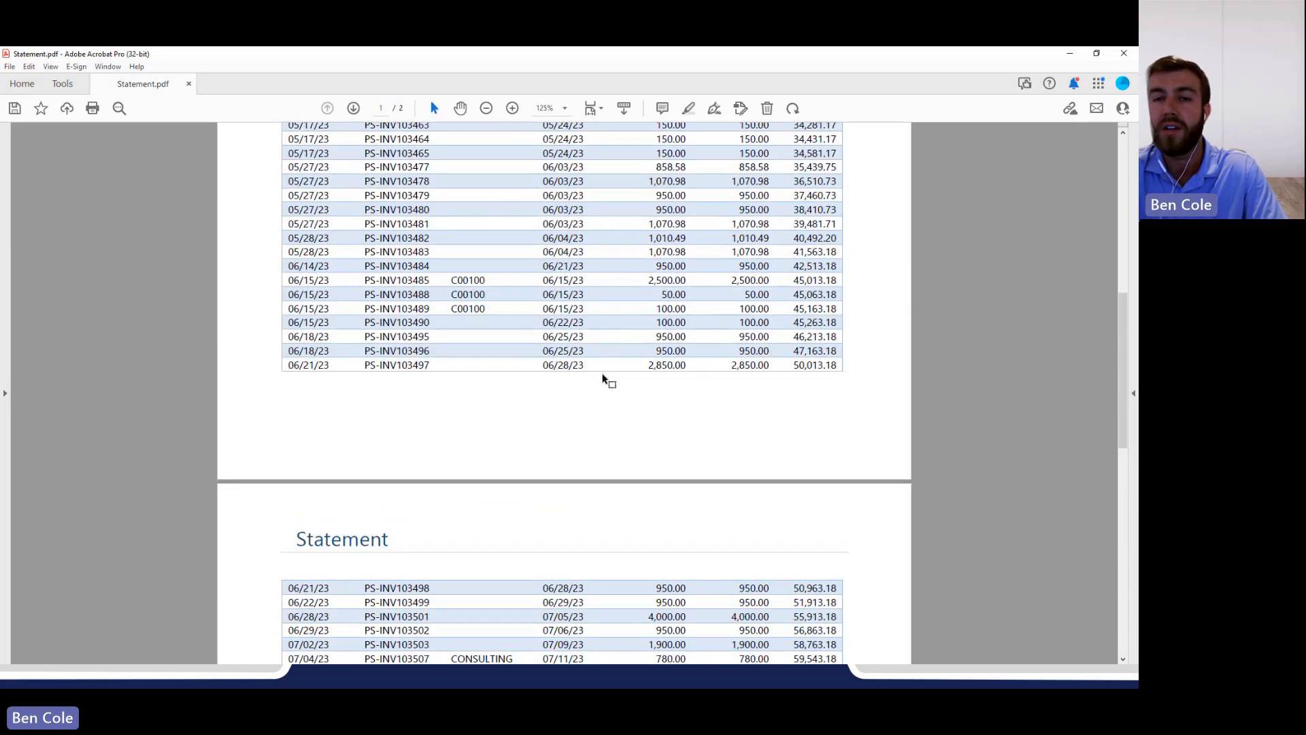
scroll(602, 379, up, 4)
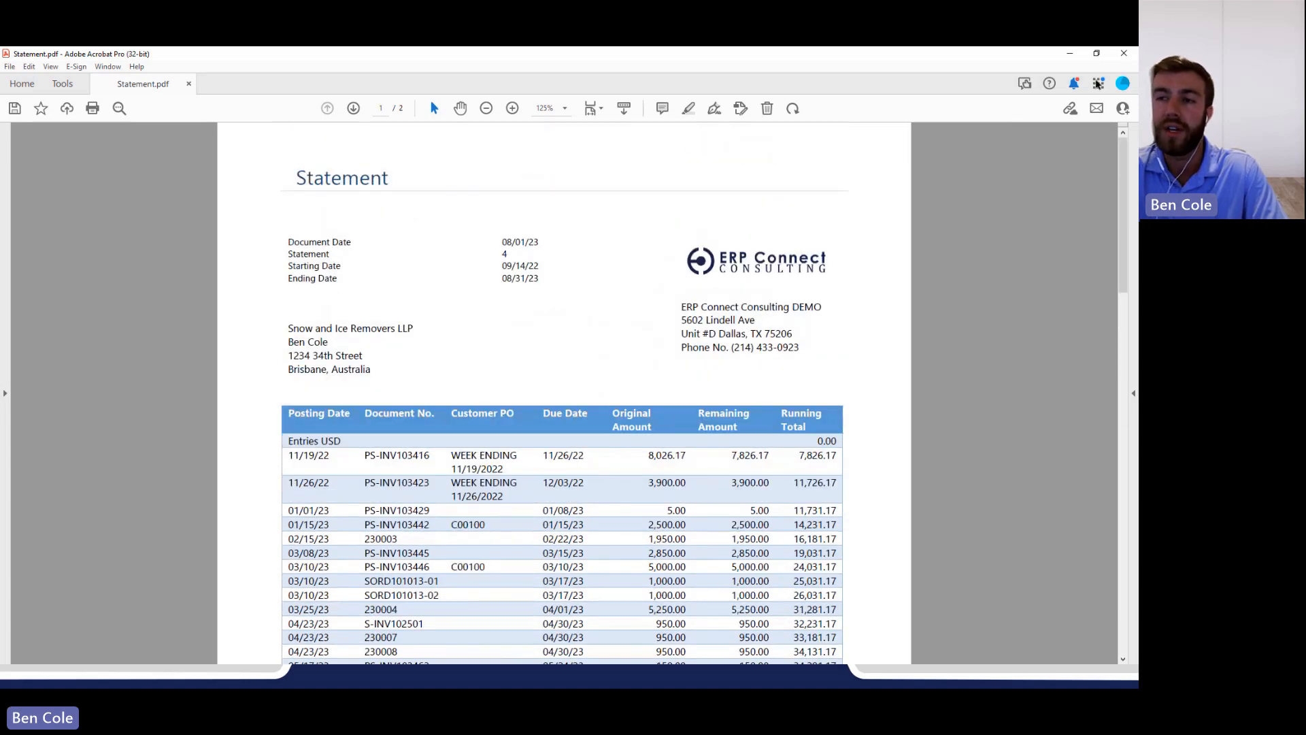
Close the statement PDF, look over the sales invoice attachments and close the email.
click(1124, 57)
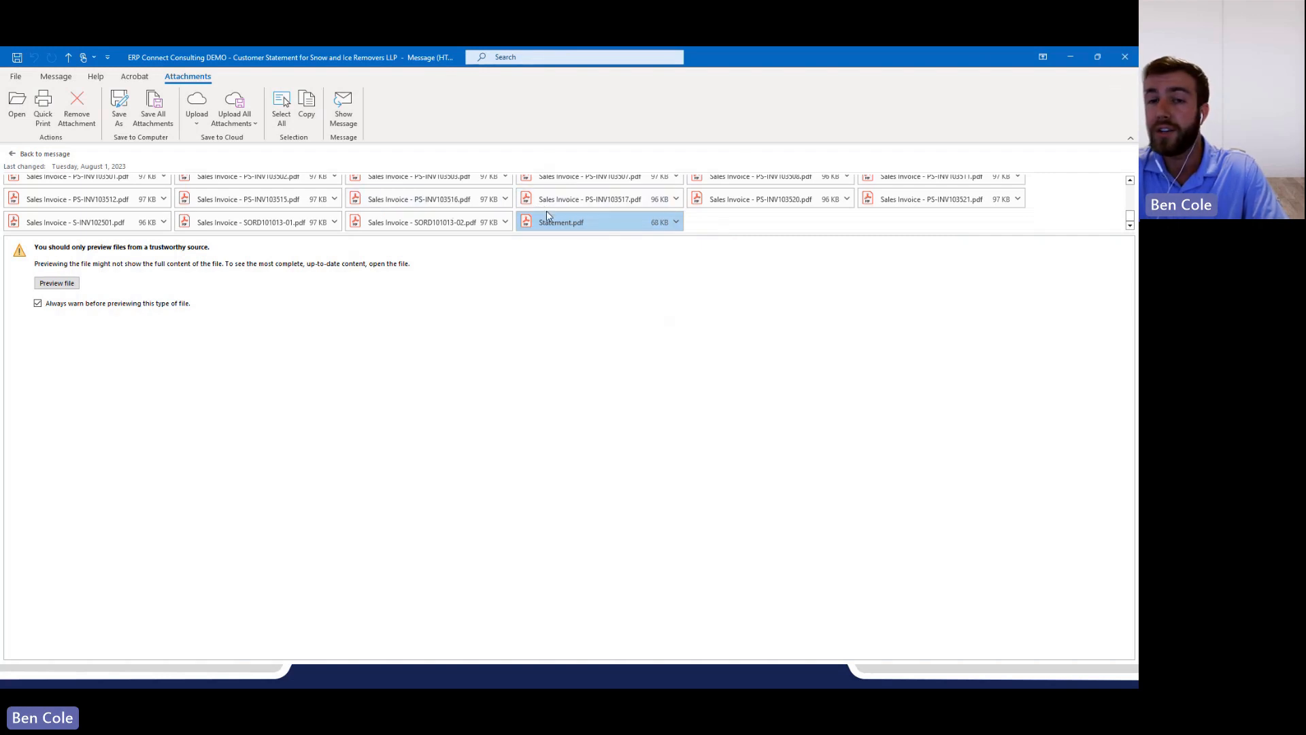
scroll(463, 211, up, 5)
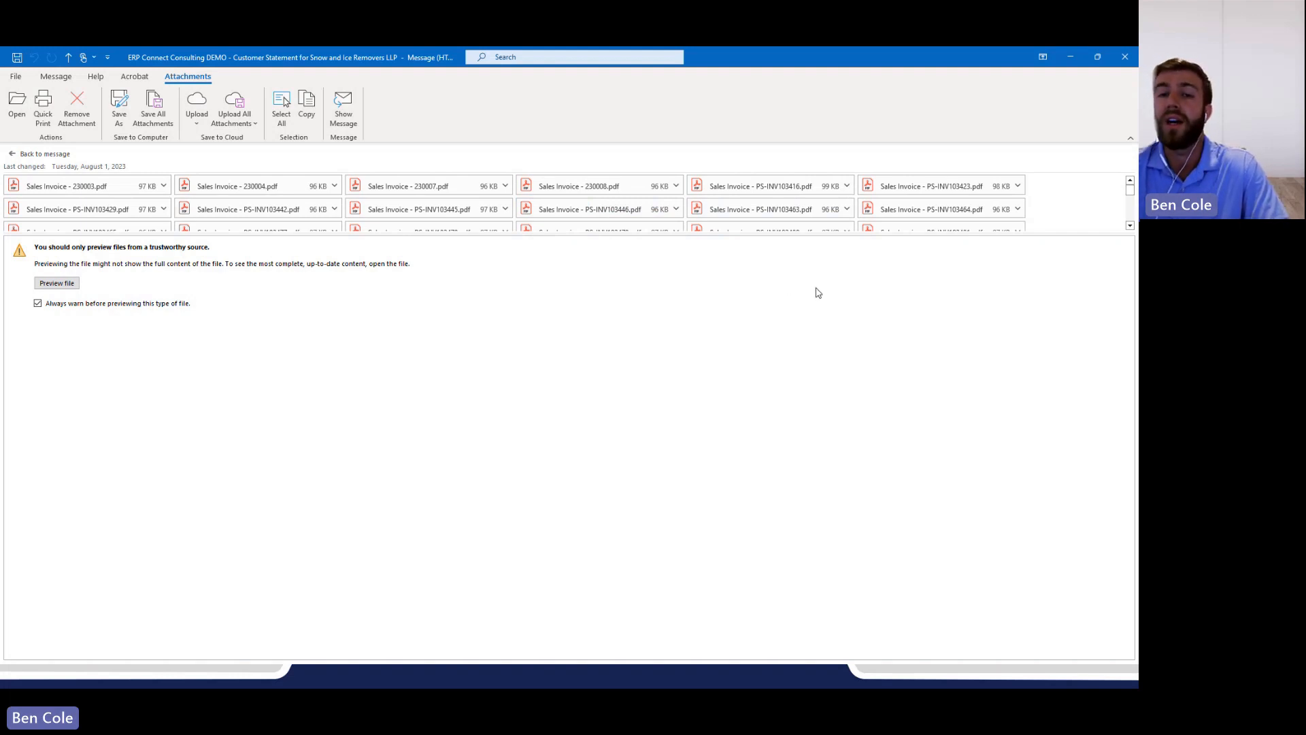
click(1124, 58)
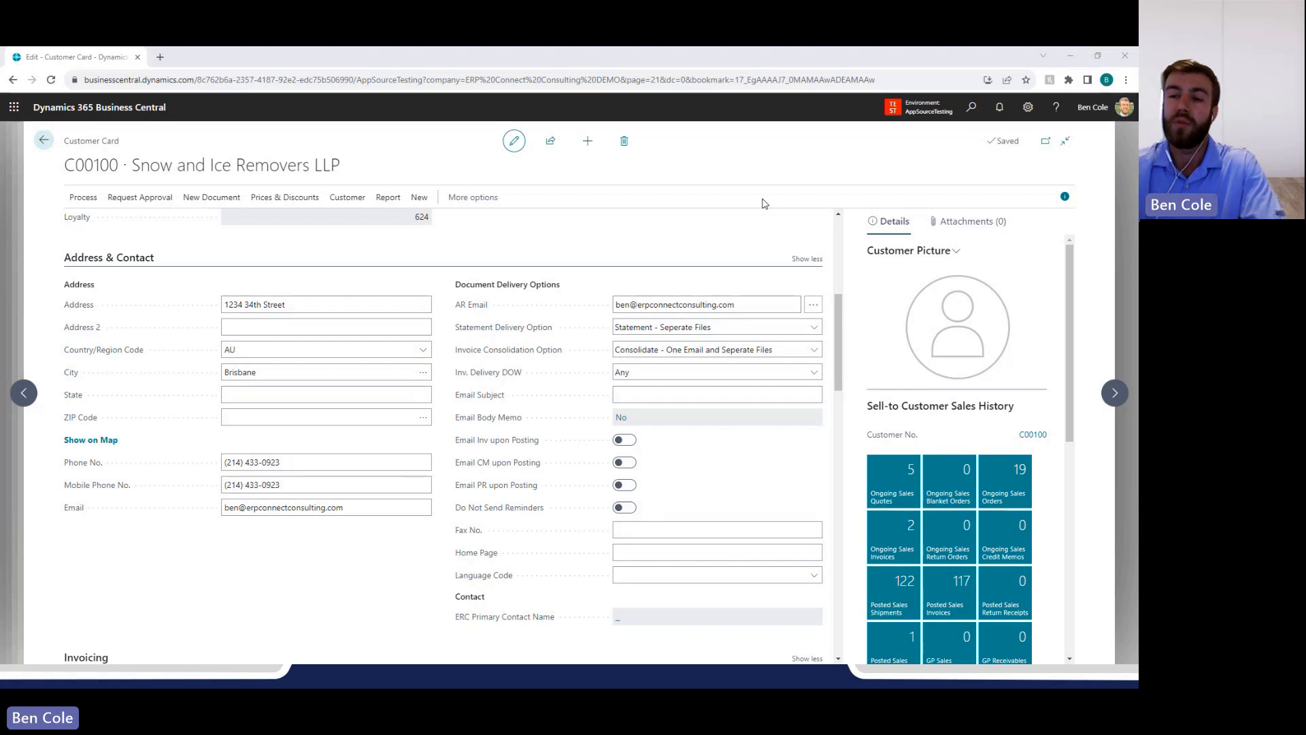
Close the customer card, statement dashboard, delivery setup and invoice dashboard in Business Central to return to the home page.
click(1116, 202)
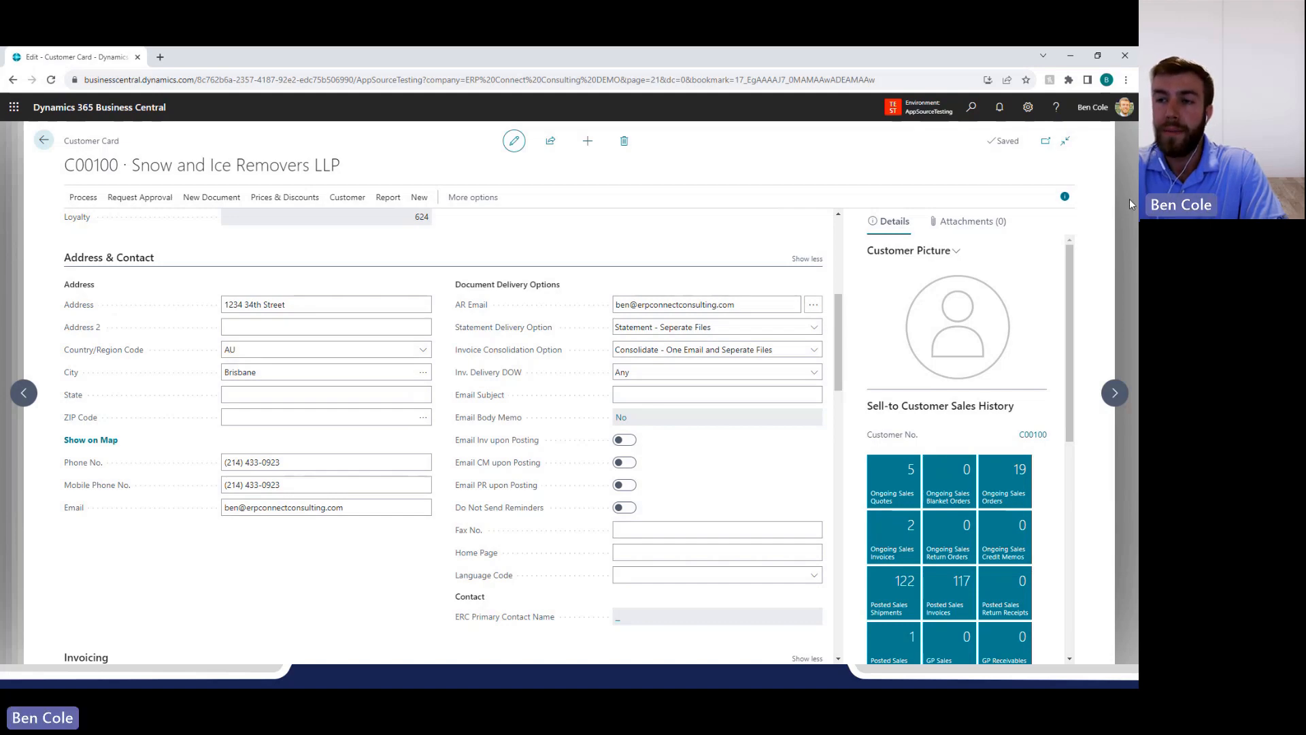
click(1130, 200)
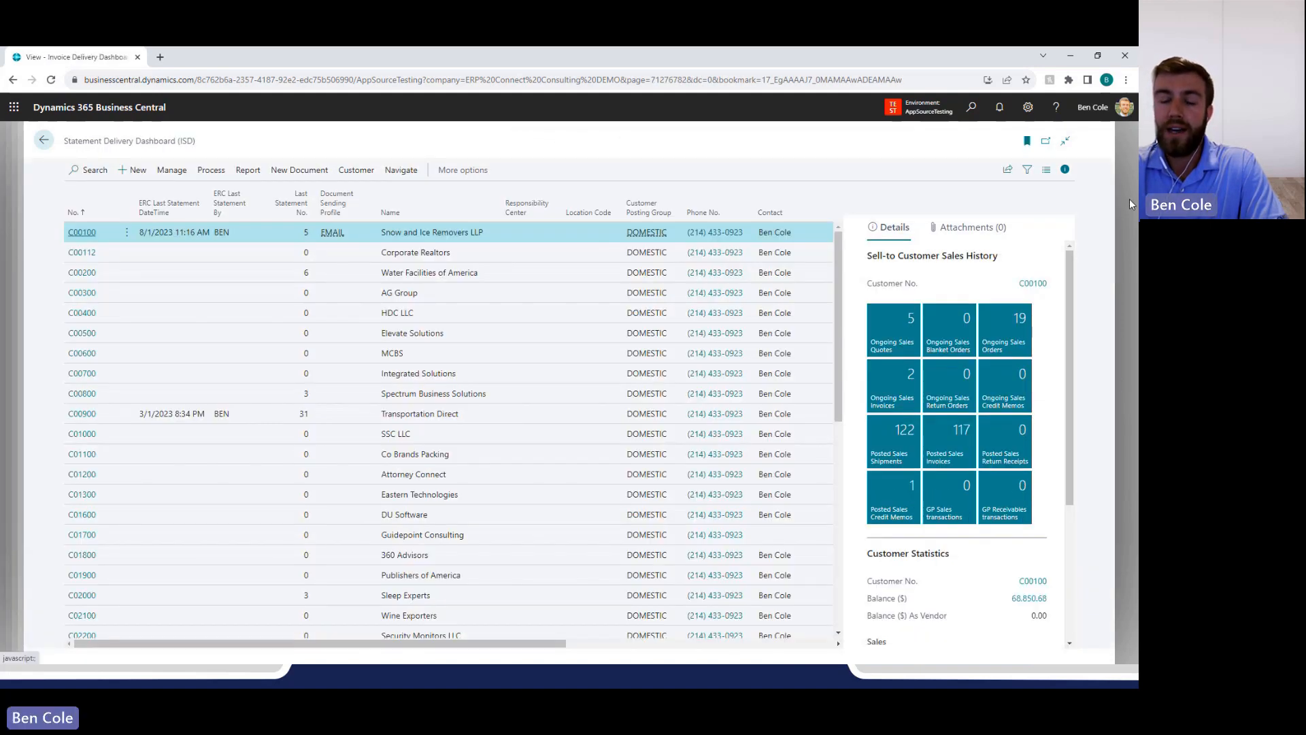
click(1121, 182)
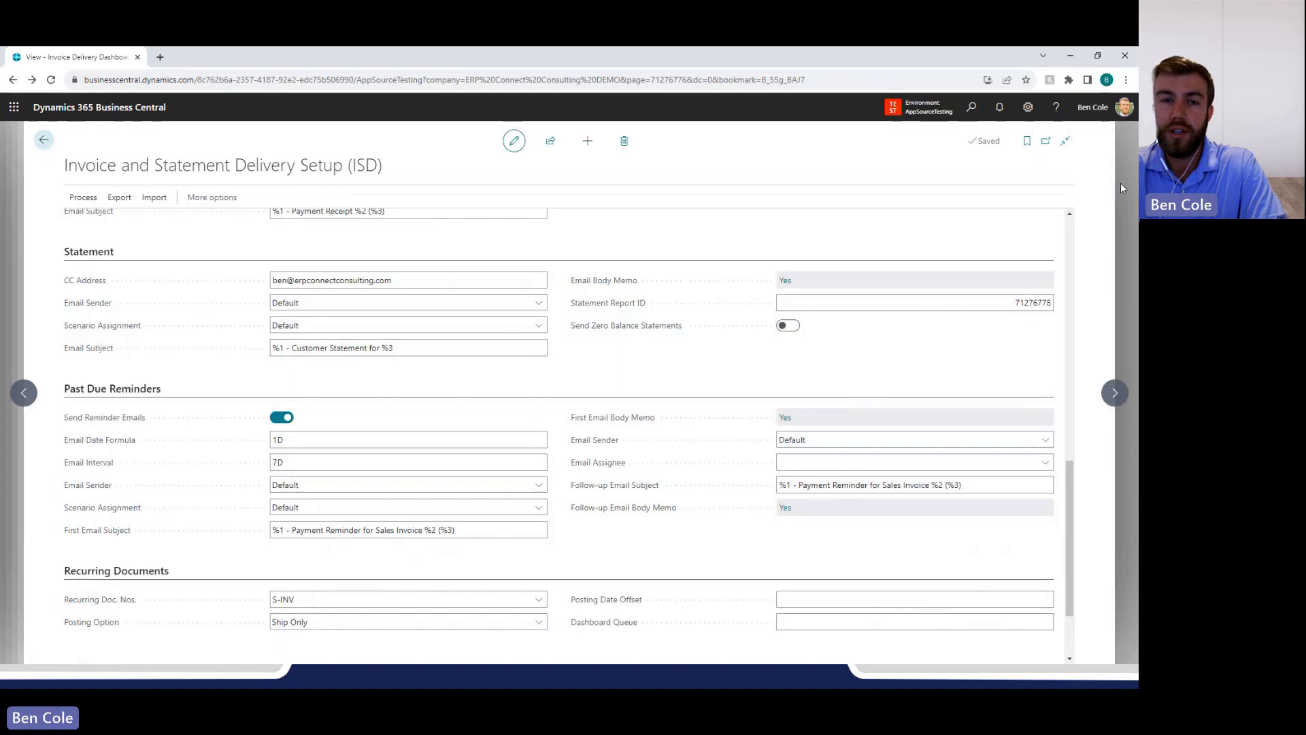
click(1122, 185)
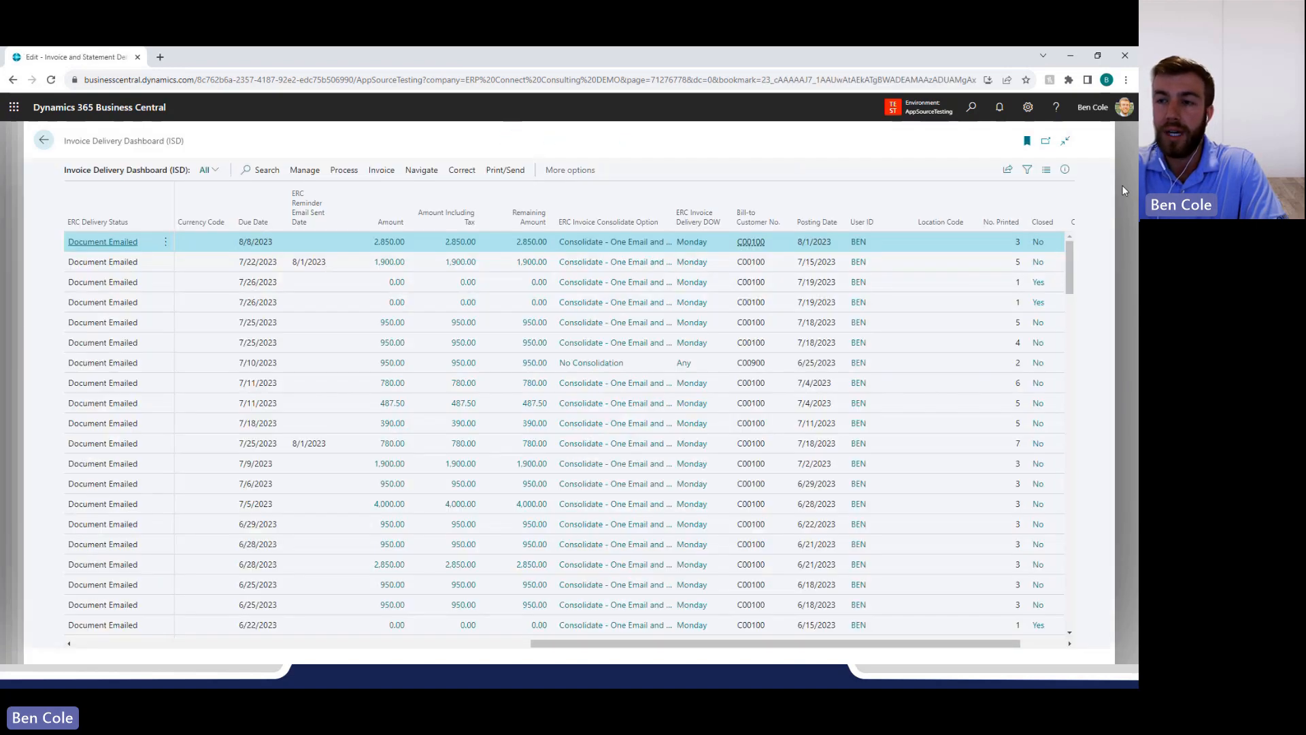
click(1123, 186)
click(1122, 186)
click(1123, 186)
click(1123, 186)
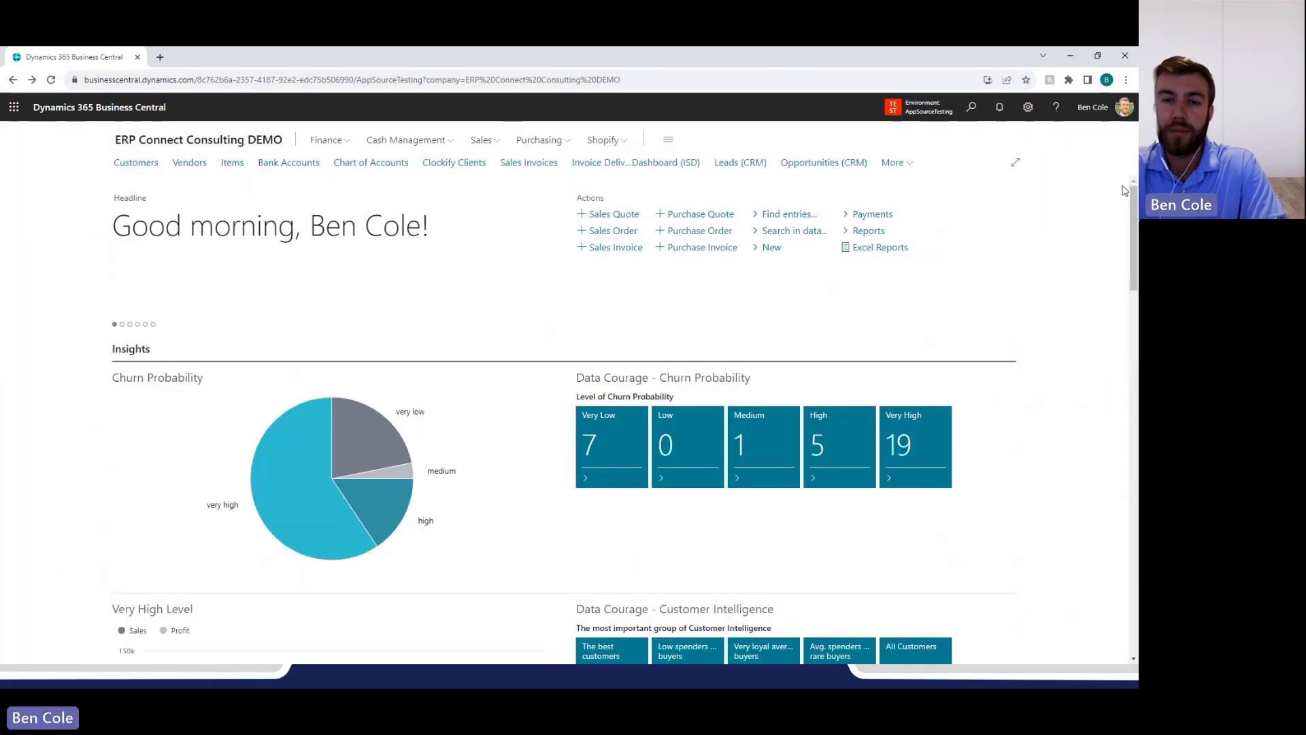
Search for "Recurring", show all matching pages and open Recurring Sales Documents (ISD).
click(971, 107)
text(Re)
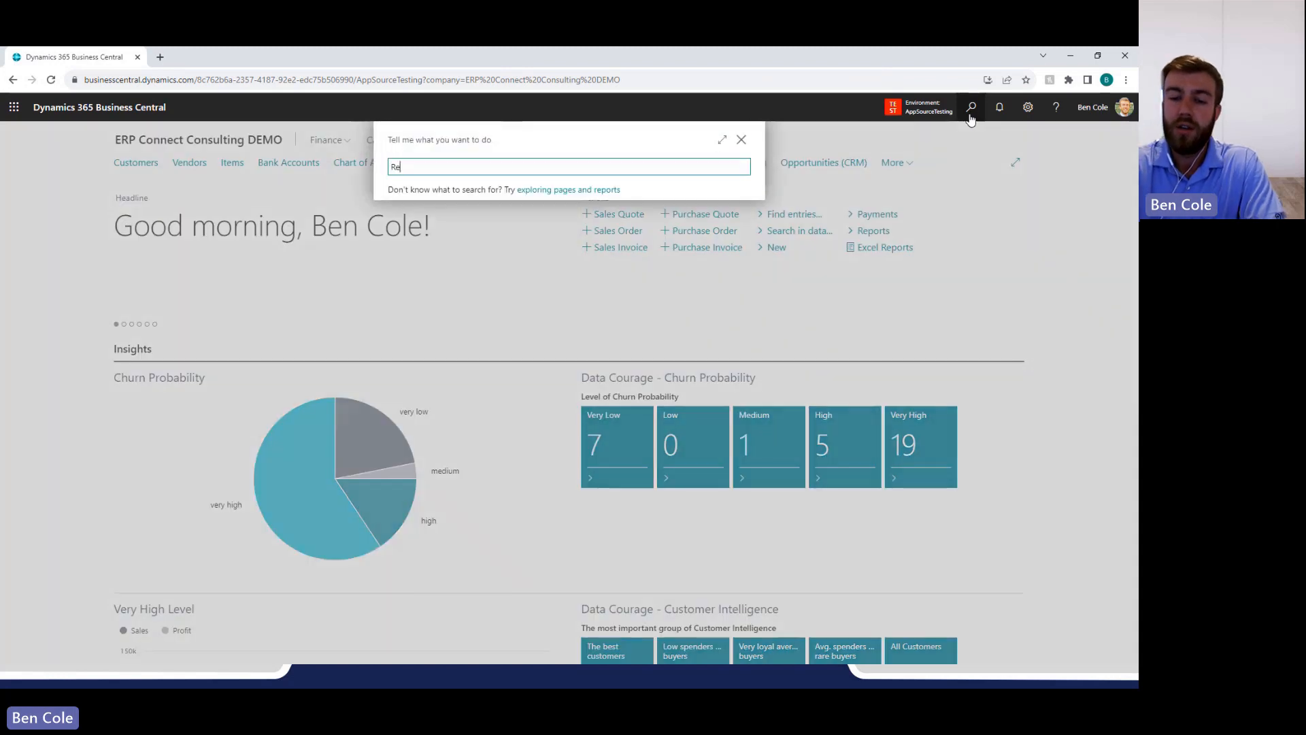
text(curring)
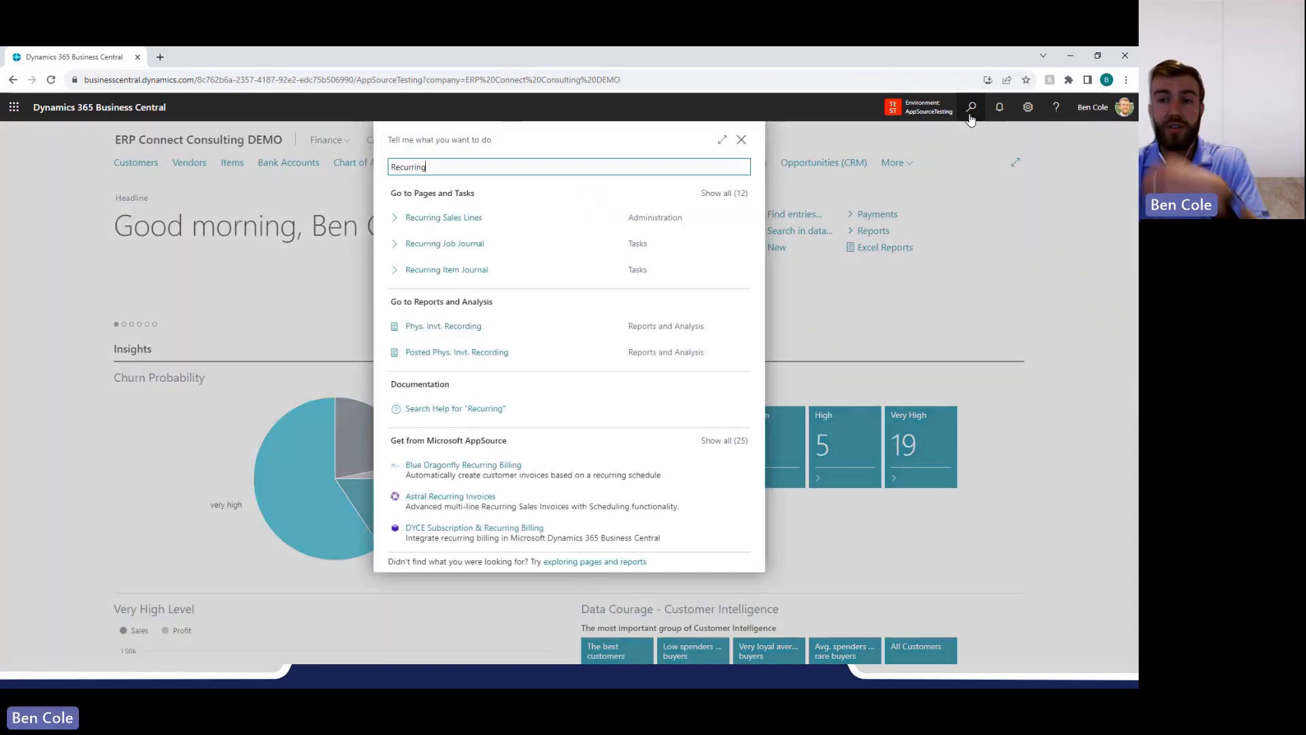
key(Down)
key(Return)
key(Down)
key(Down)
key(Down)
key(Down)
key(Down)
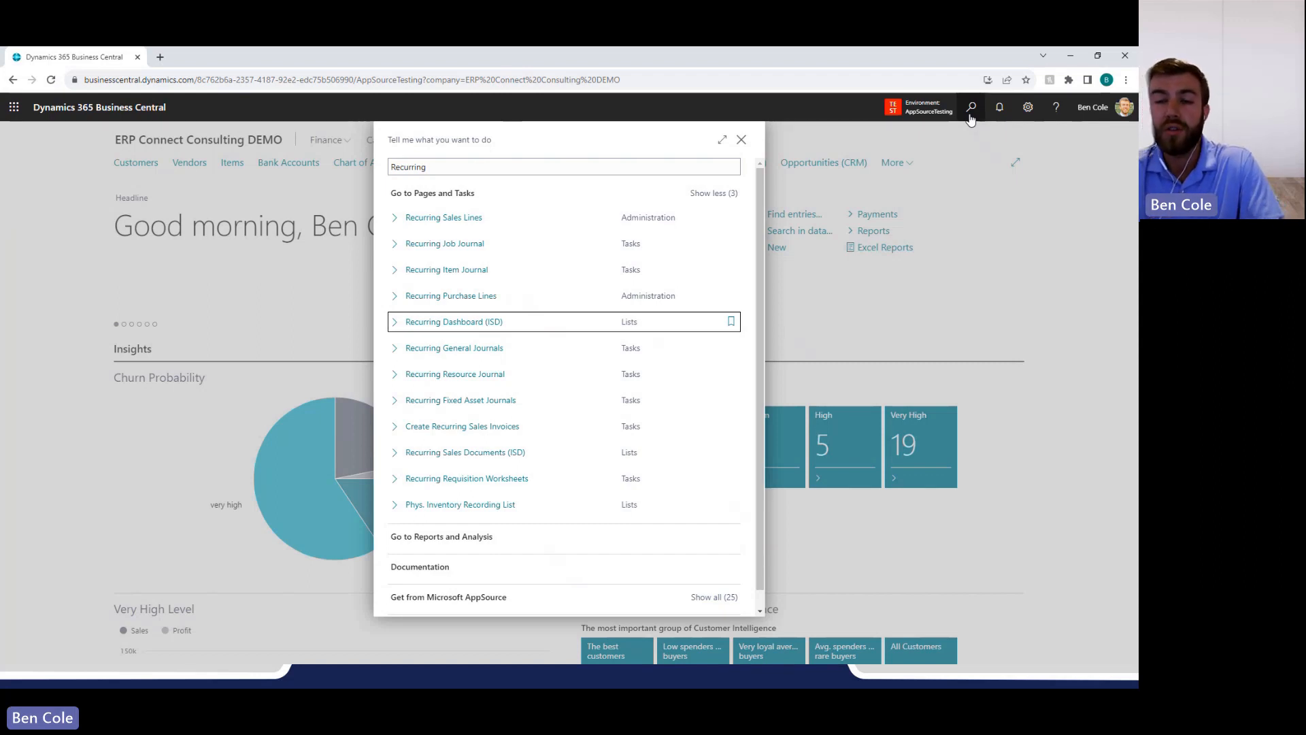
key(Down)
key(Down)
key(Down)
key(Down)
key(Down)
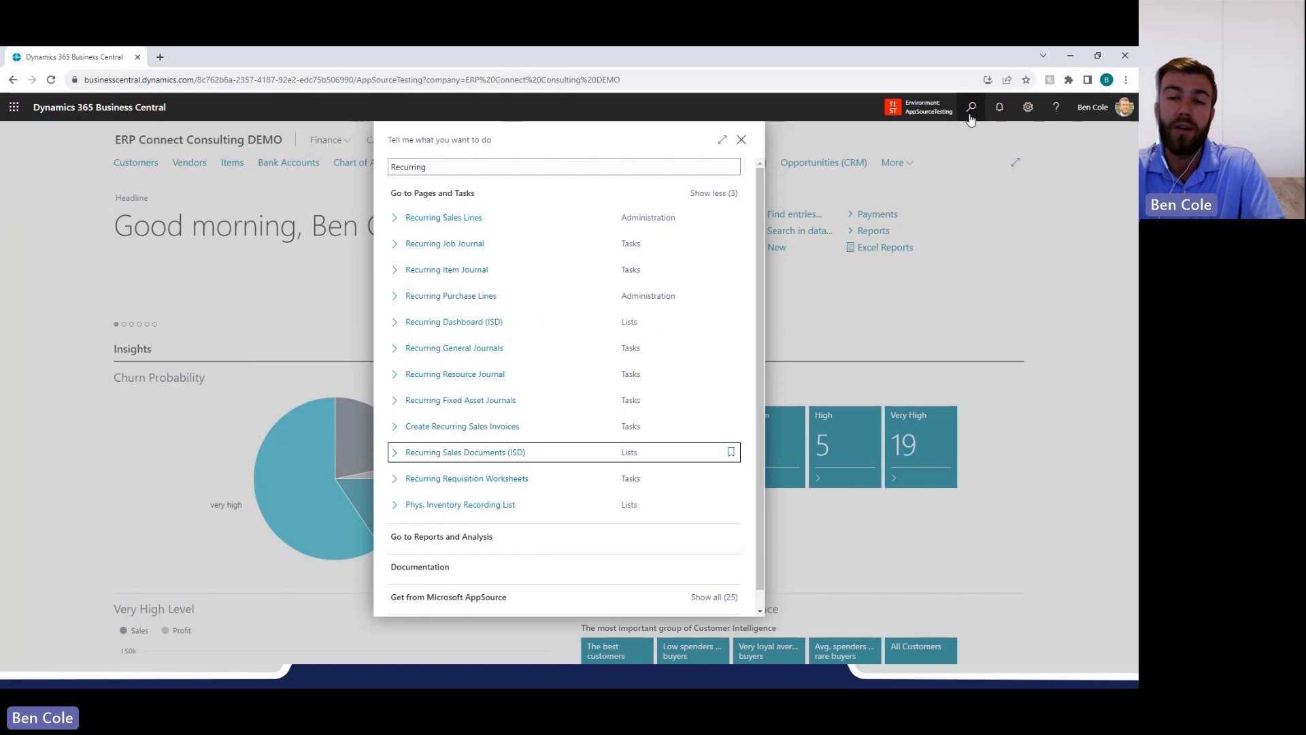
key(Return)
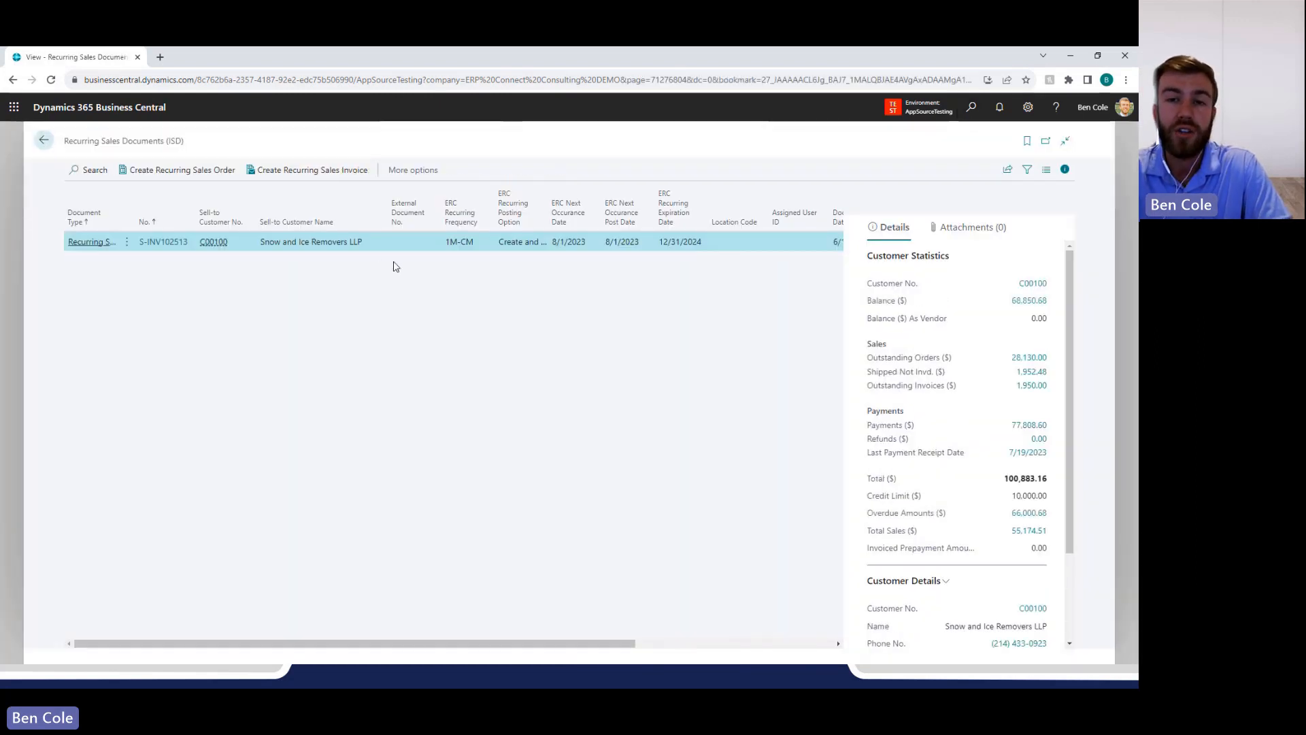
Open the recurring sales invoice for Snow and Ice Removers LLP and examine its ERC Recurring Frequency.
click(167, 243)
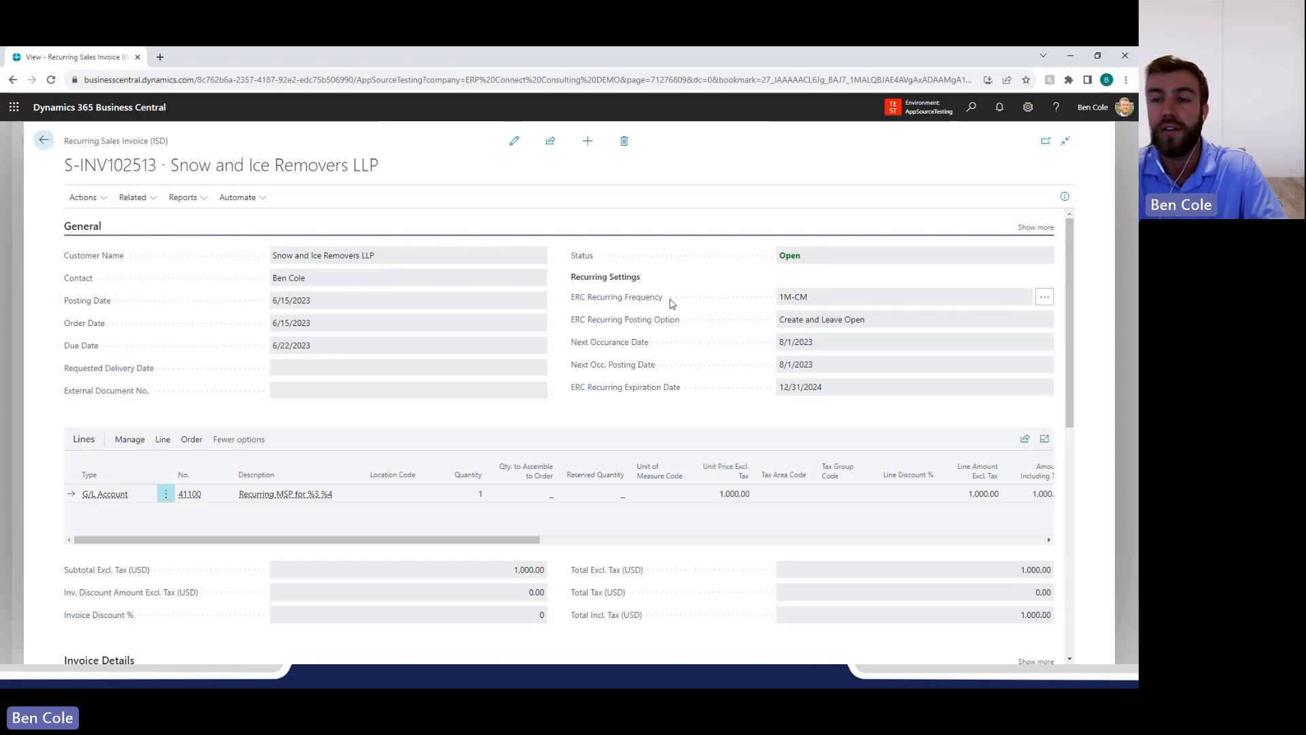
drag(782, 304, 813, 300)
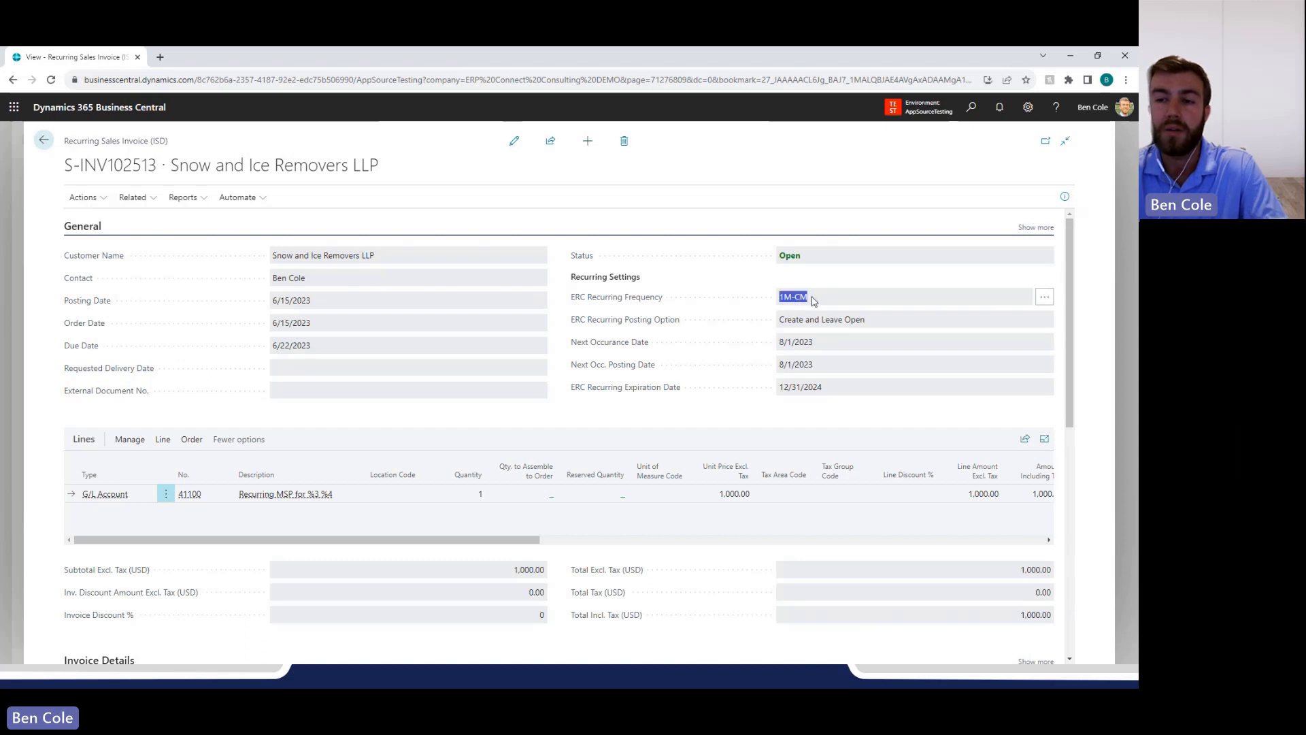
click(820, 302)
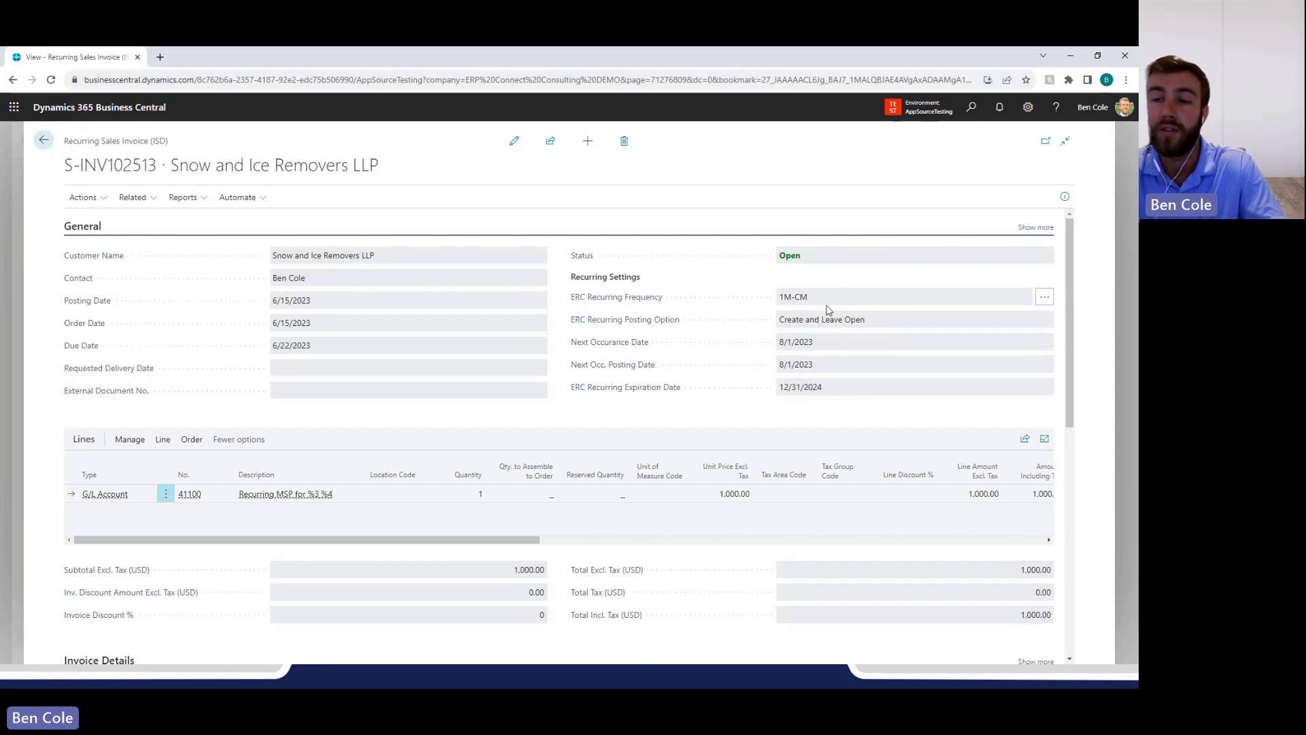
Make the recurring invoice editable and examine the choices for ERC Recurring Posting Option.
click(515, 141)
click(982, 321)
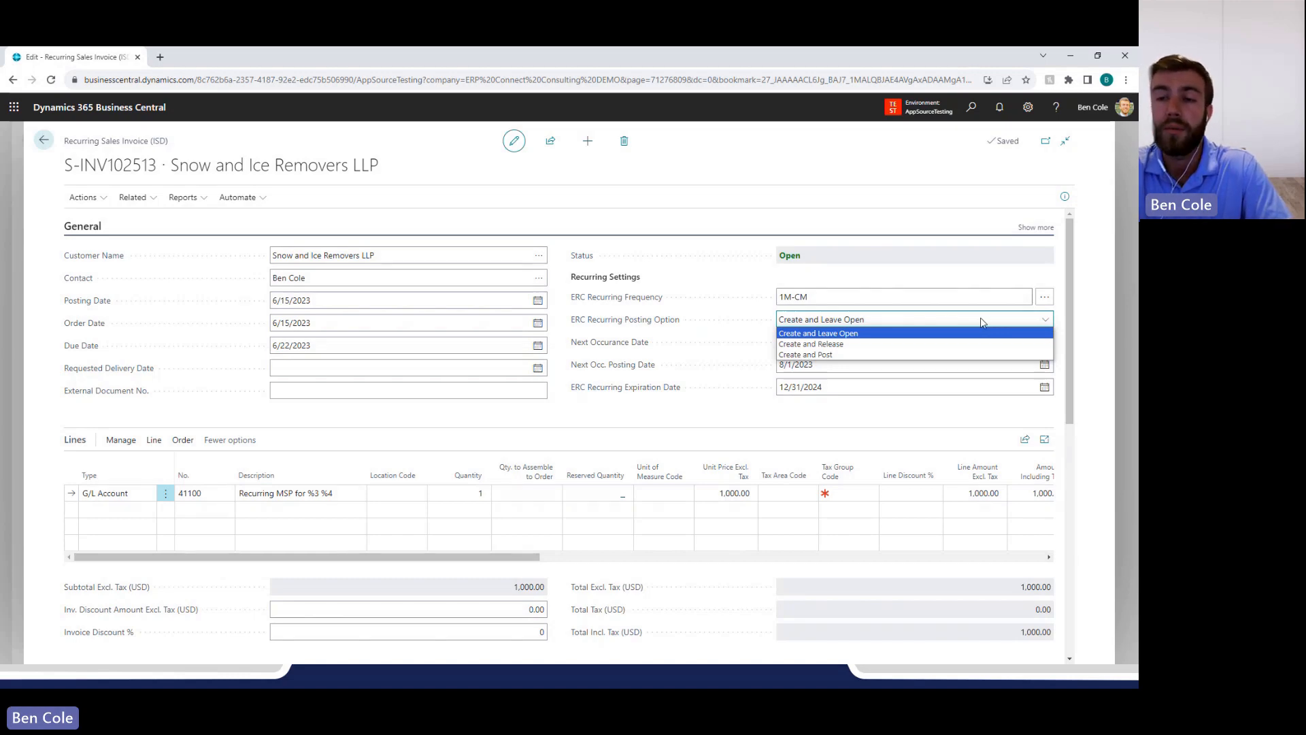
click(982, 323)
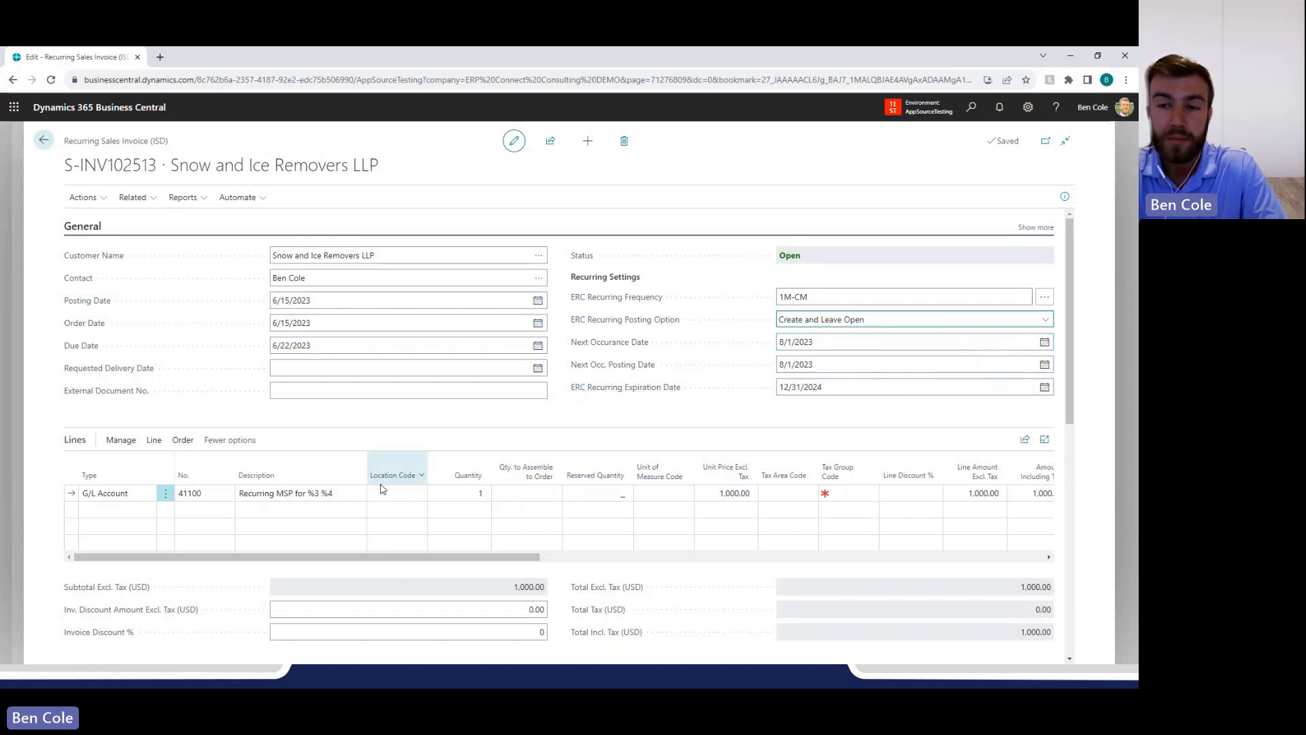
Highlight the %3 %4 placeholders in the invoice line's description to examine them, and leave the text as is.
click(339, 494)
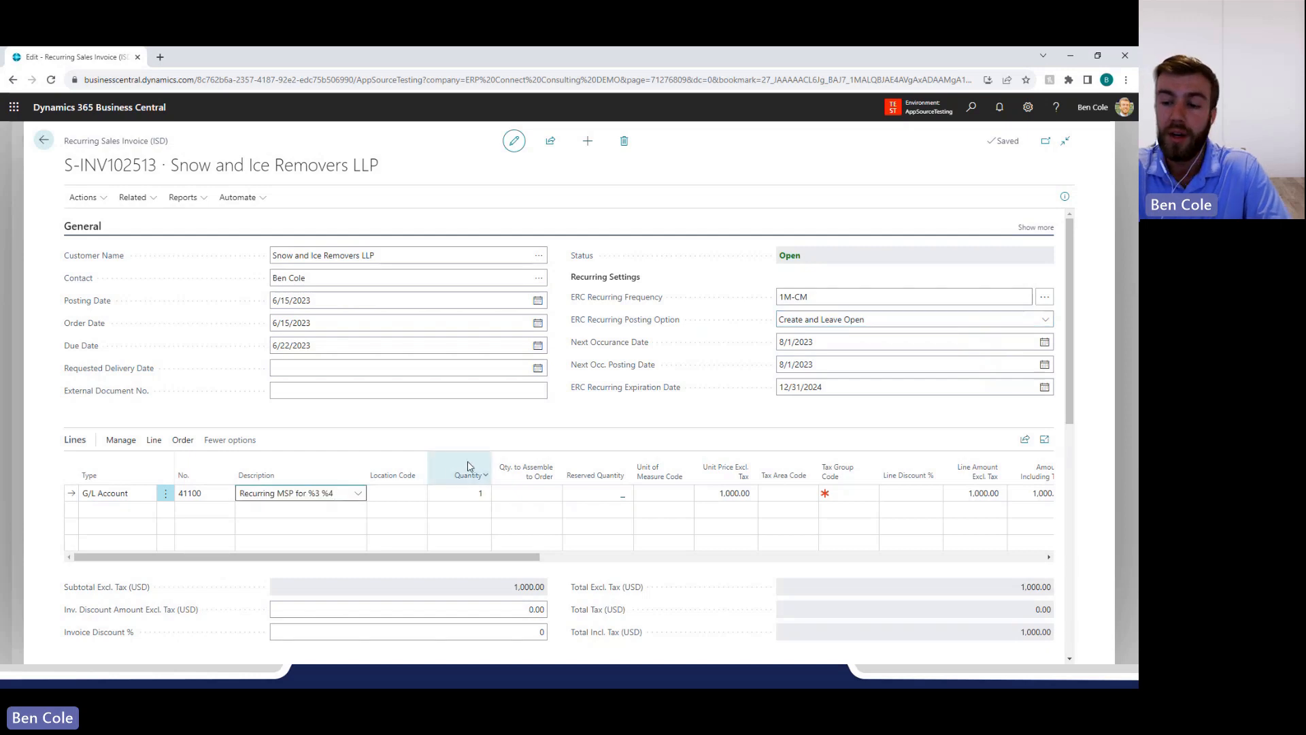
key(shift+Left)
key(shift+Left)
key(shift+Left)
key(shift+Left)
key(shift+Left)
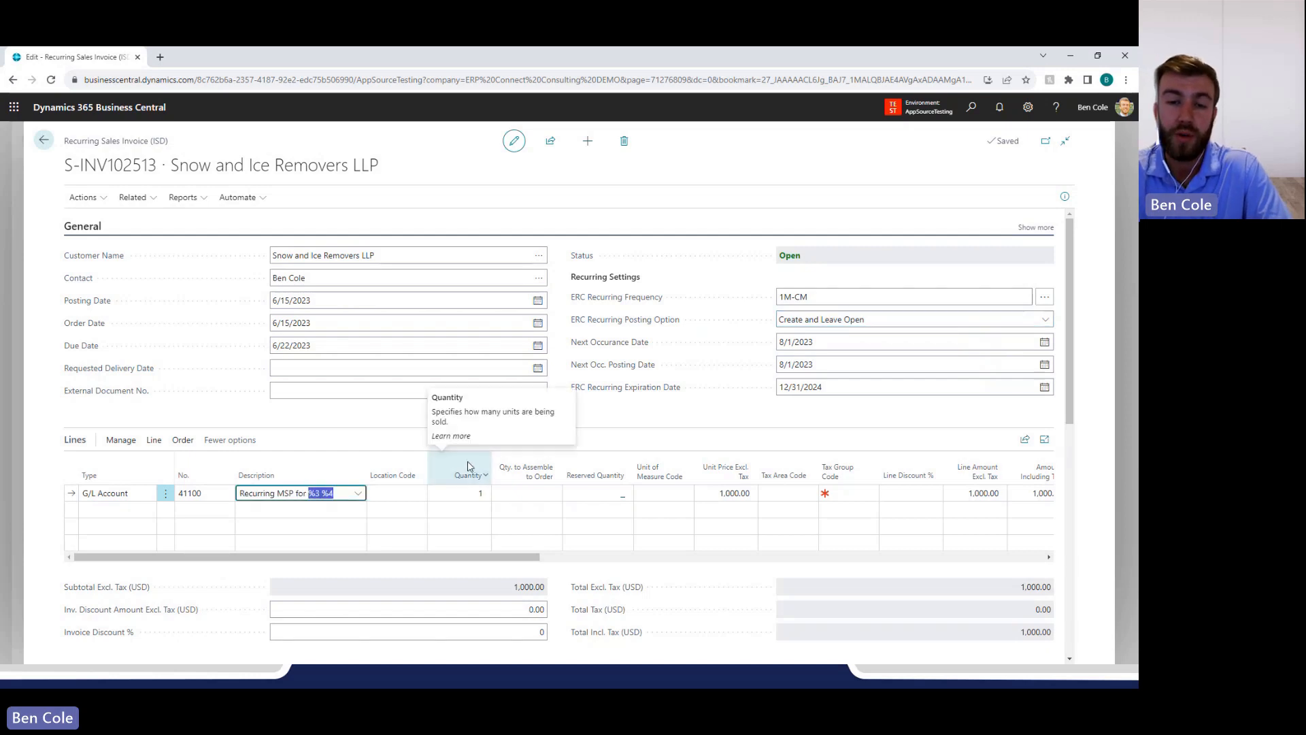
click(371, 432)
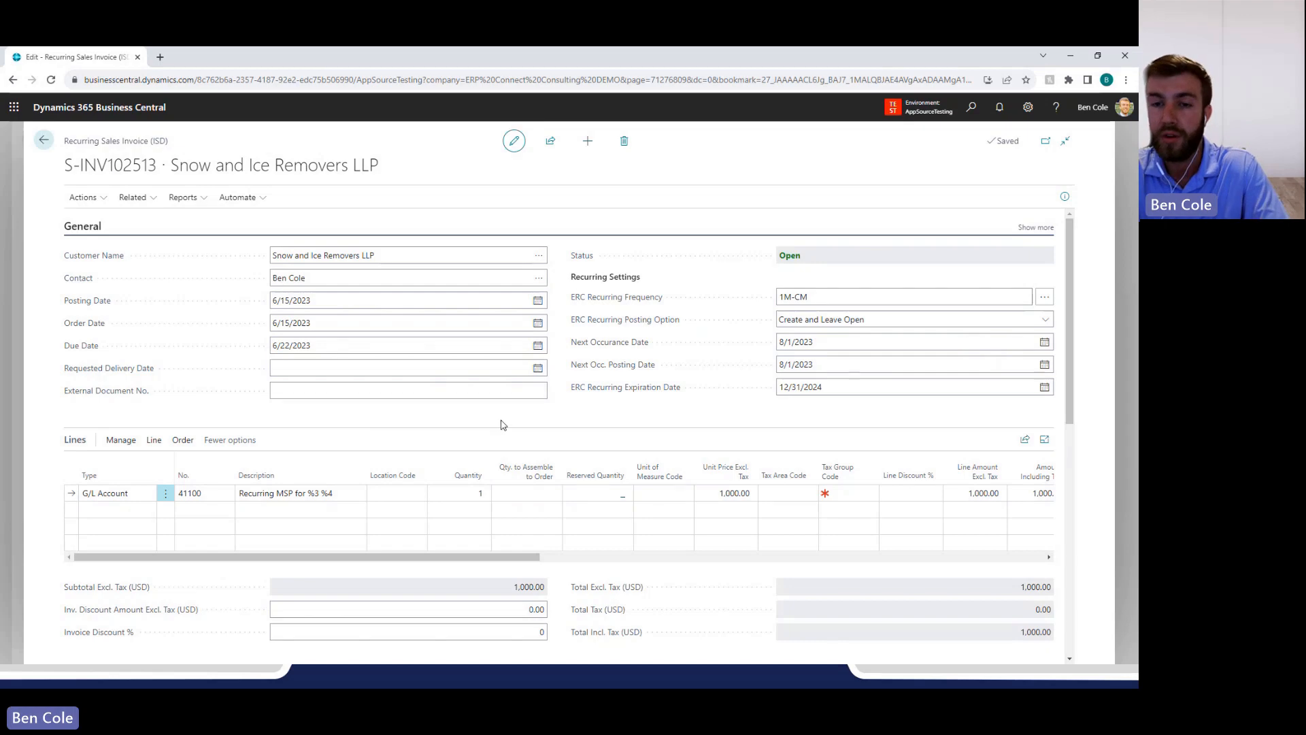
Leave the recurring invoice and its document list, search for "recurring dash" and open Recurring Dashboard (ISD).
click(43, 141)
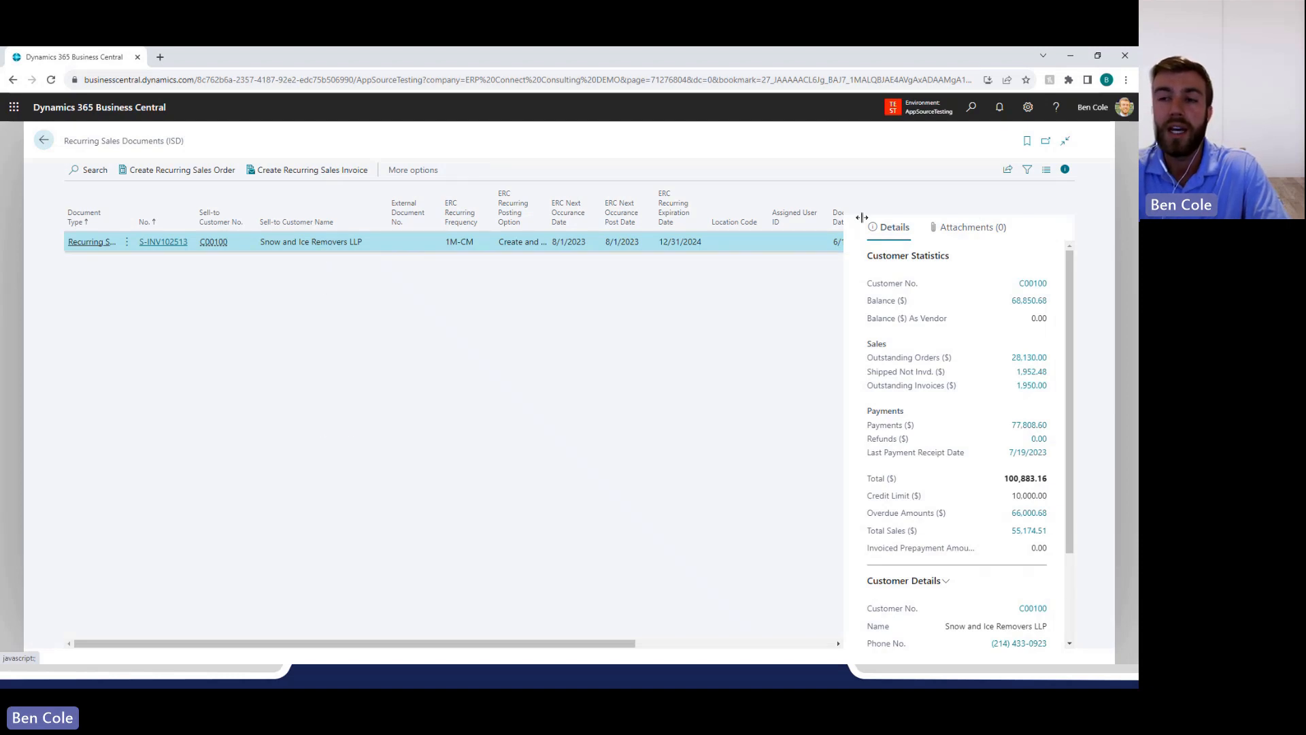
click(1123, 198)
click(971, 110)
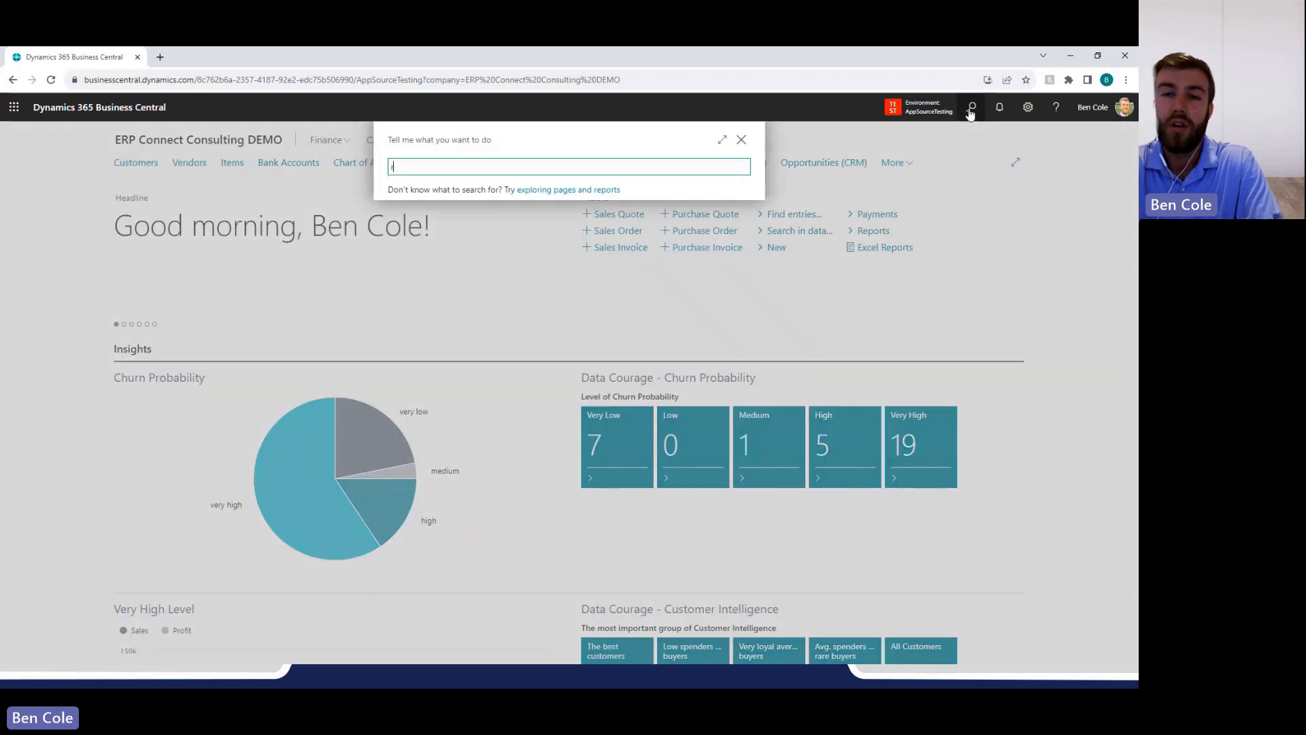
text(recurring dash)
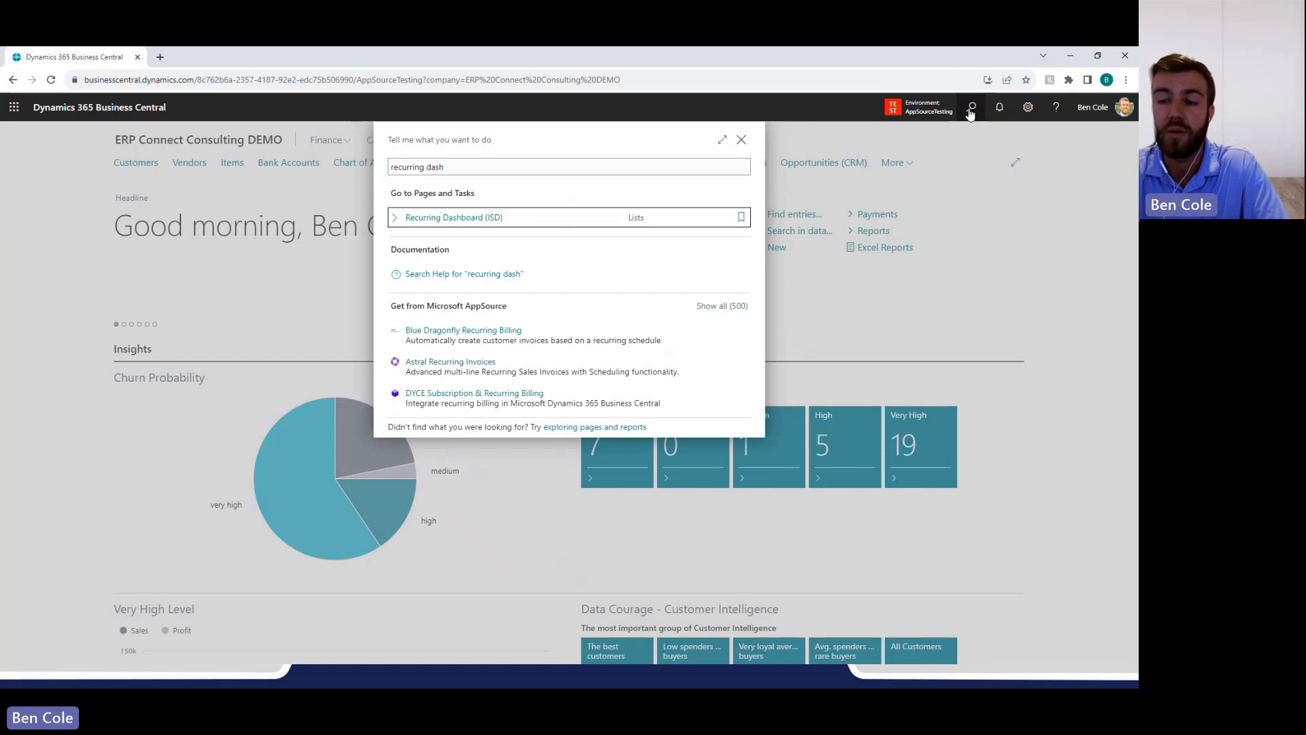
key(Return)
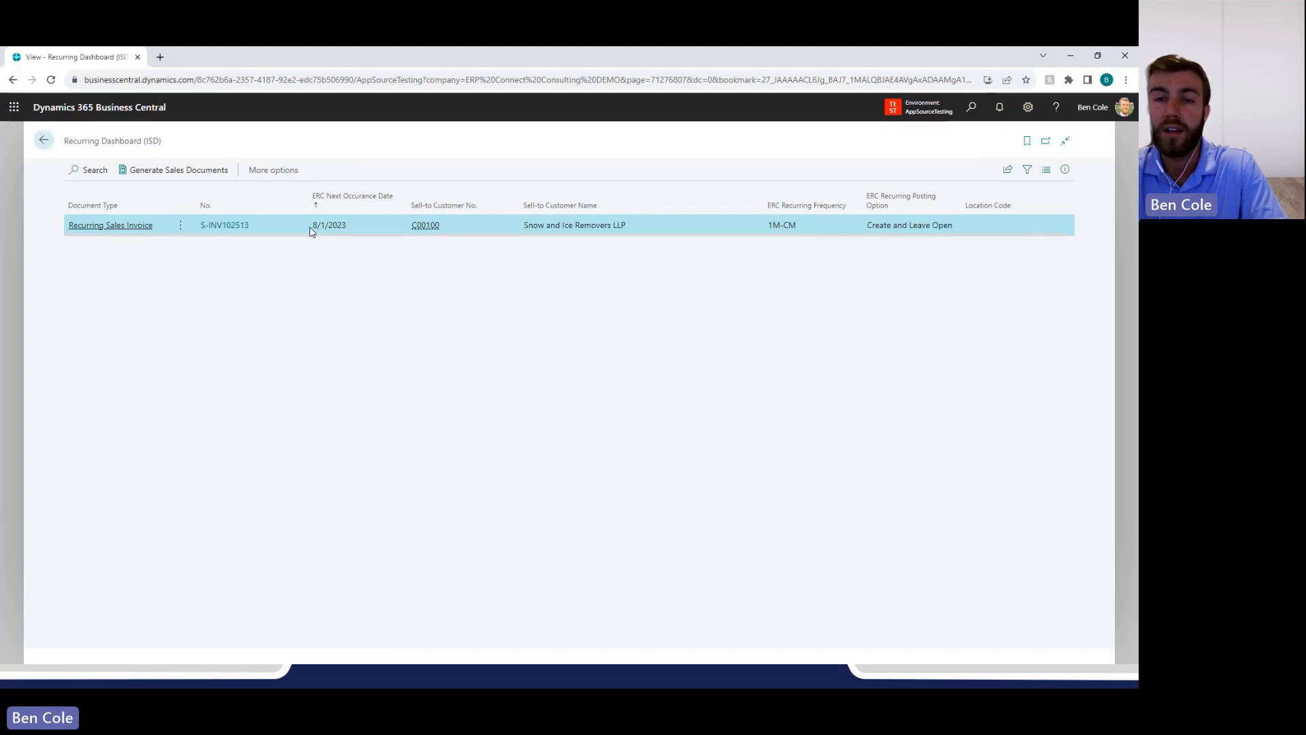
Generate the sales document for the recurring sales invoice of Snow and Ice Removers LLP and confirm the generation.
drag(314, 227, 362, 250)
click(362, 250)
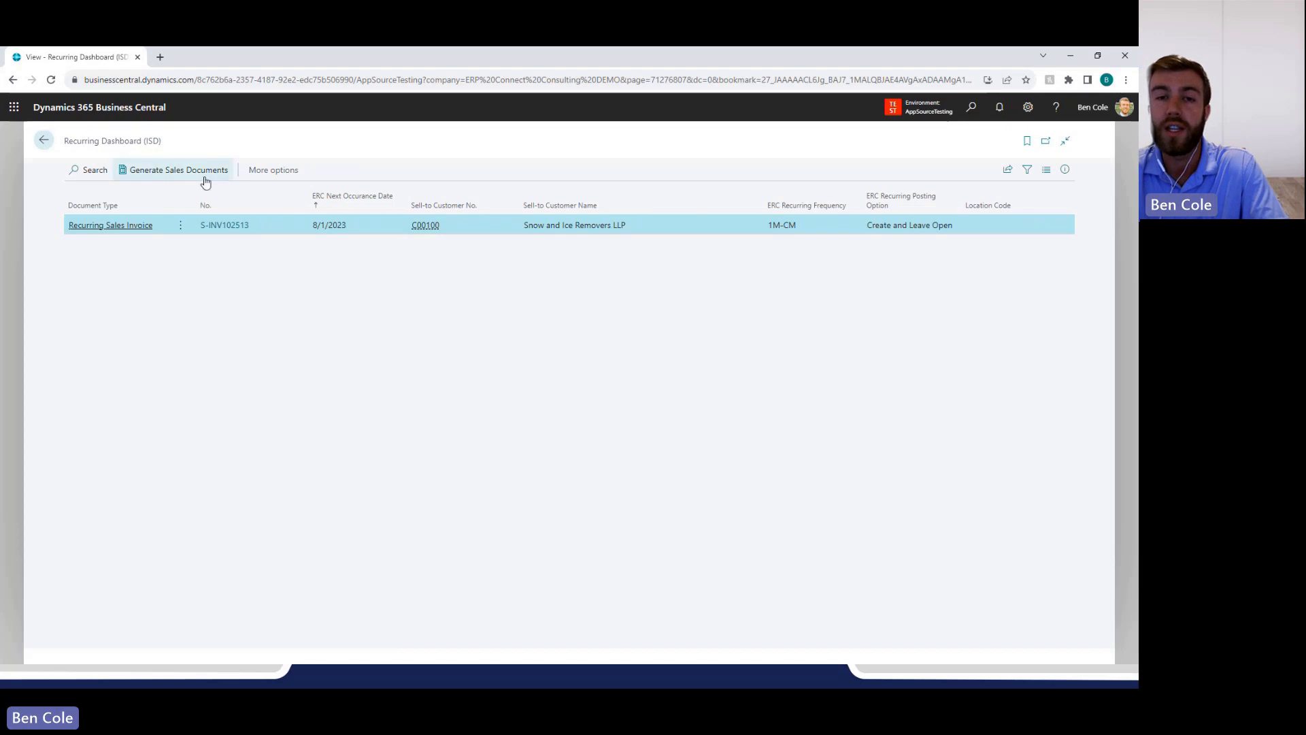
click(174, 170)
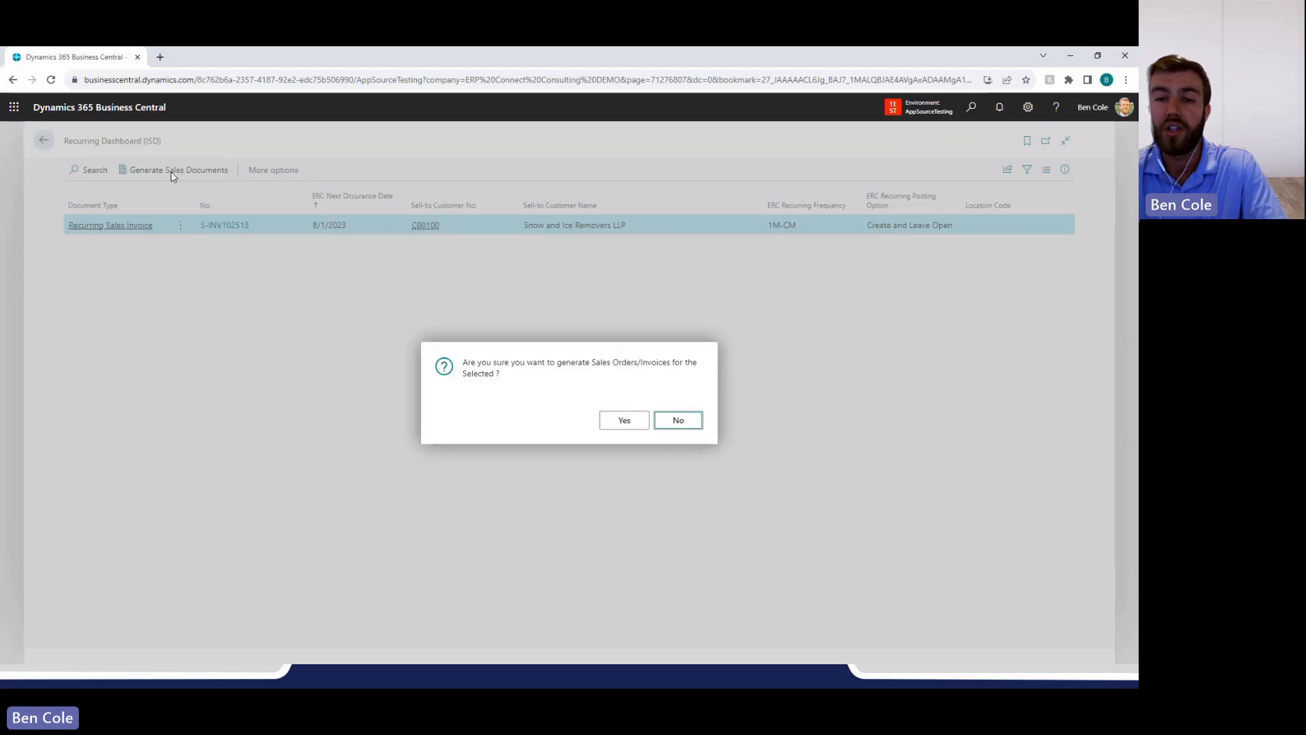
click(625, 420)
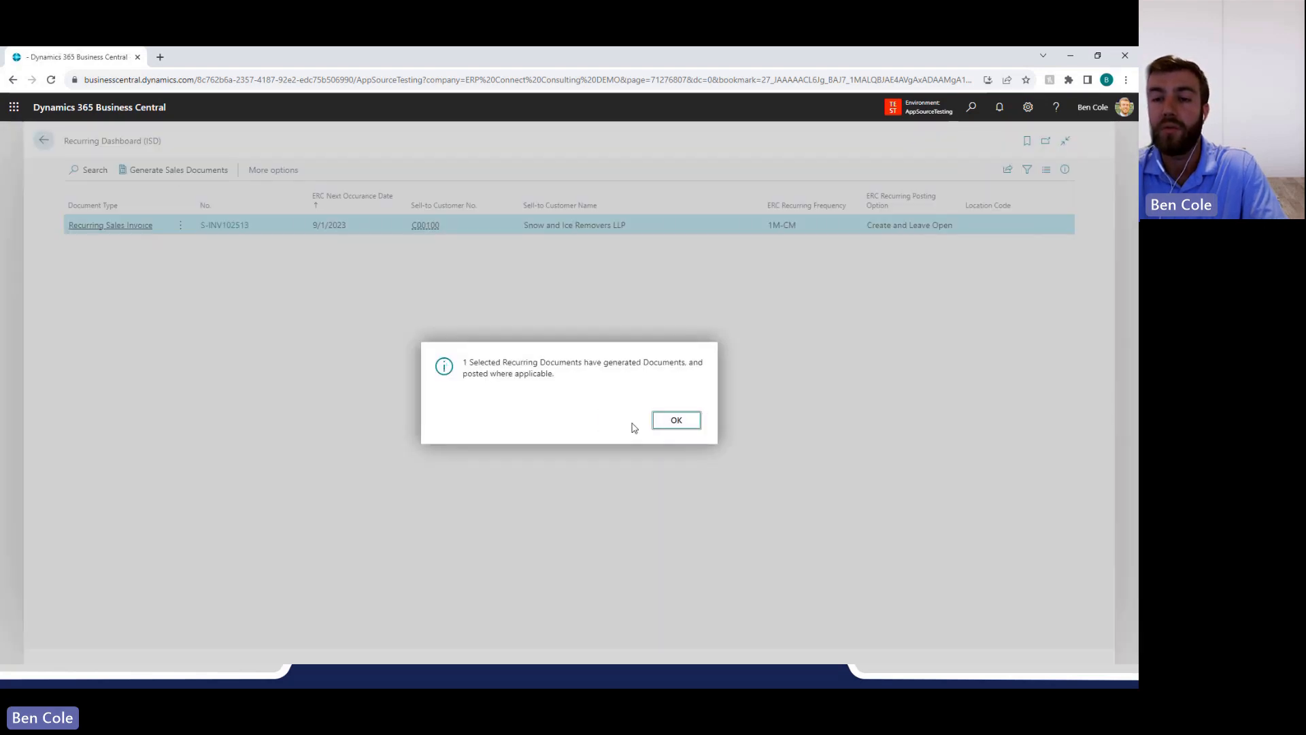
click(677, 422)
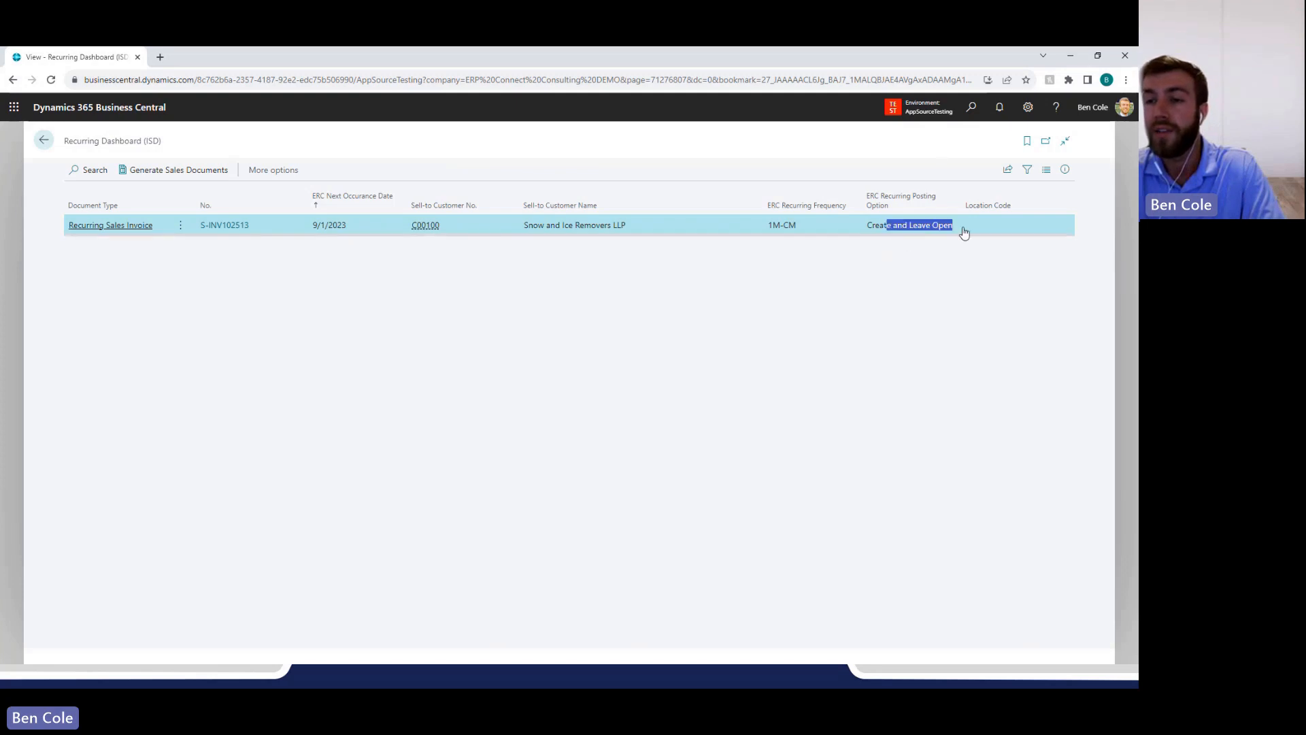
Search for "sales inv" and open the Sales Invoices list.
click(971, 110)
text(sales)
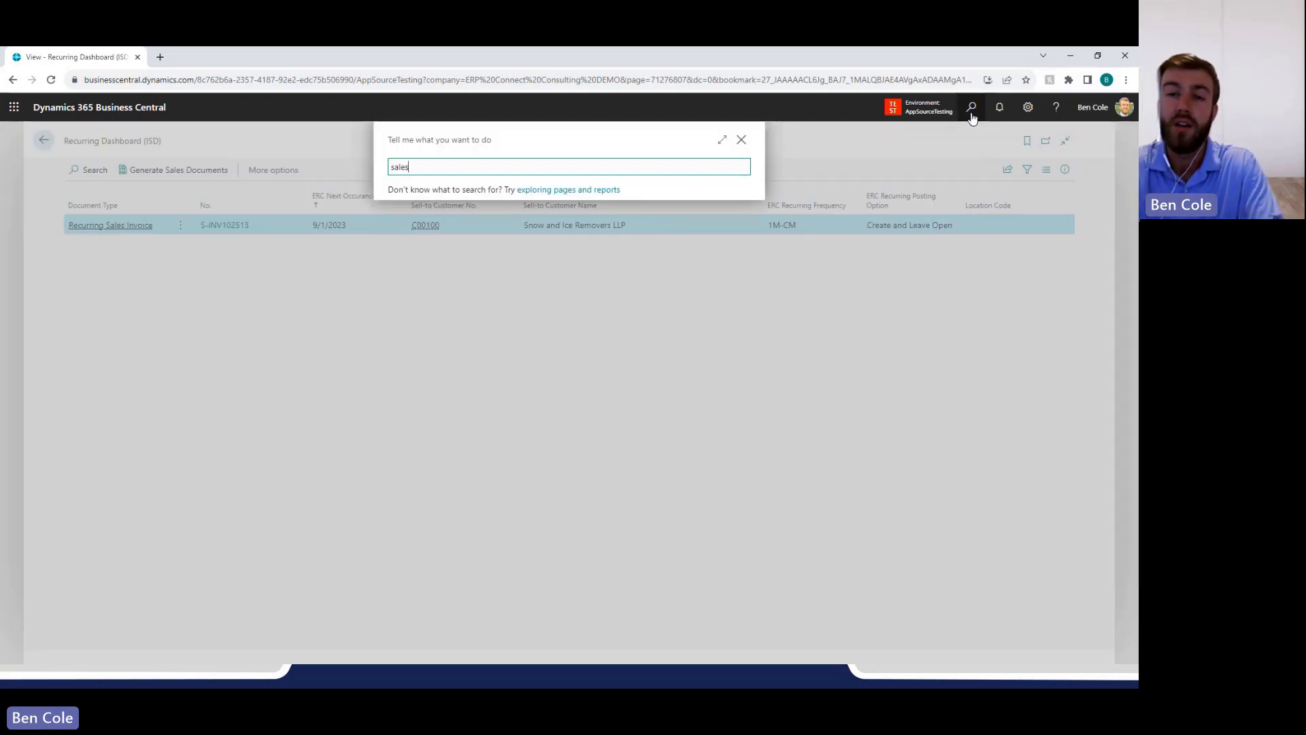
text( inv)
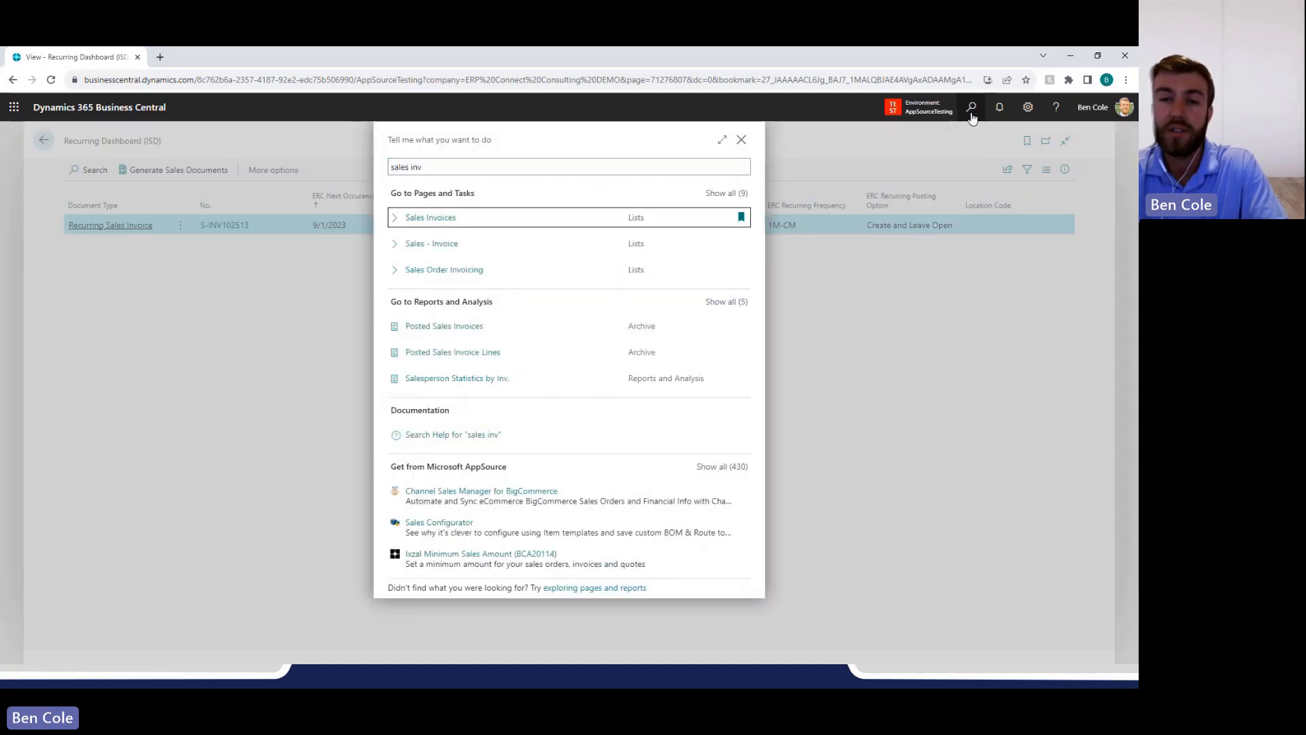
key(Return)
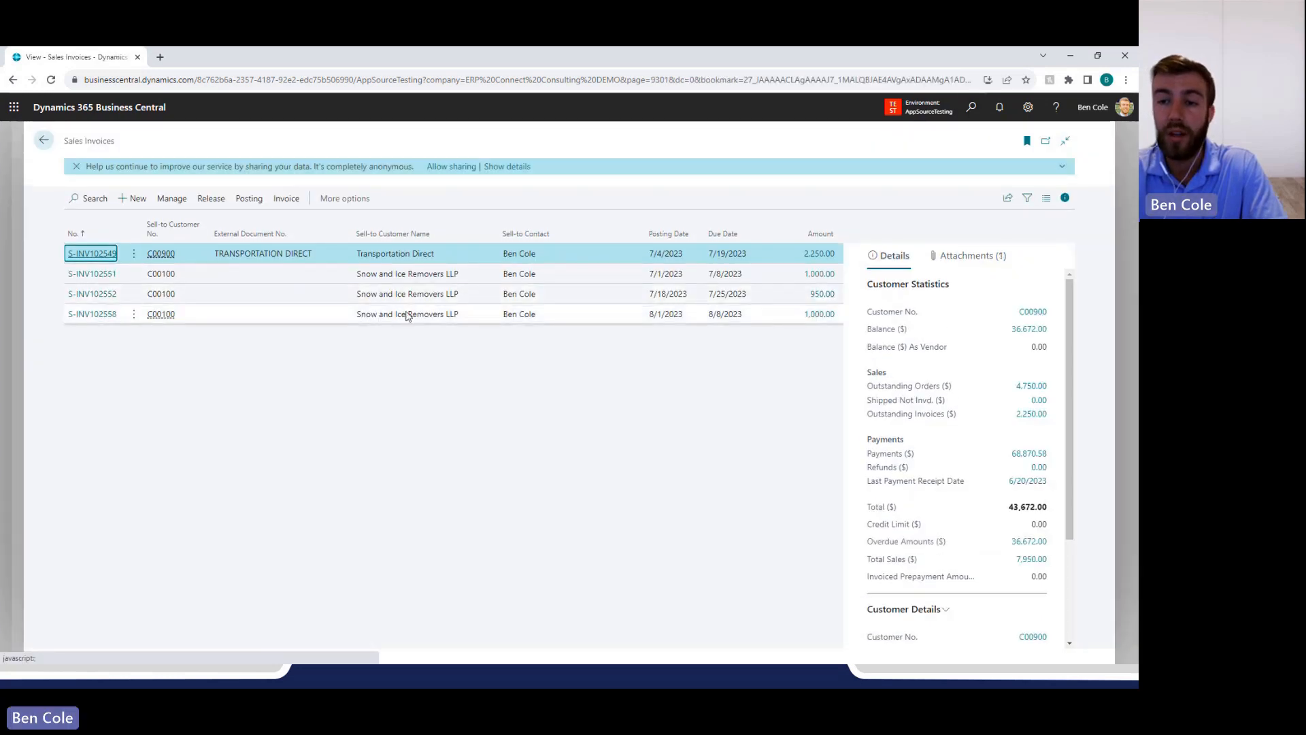
Open the Snow and Ice Removers LLP sales invoice with posting date 8/1/2023 and examine its line description.
click(406, 316)
click(101, 318)
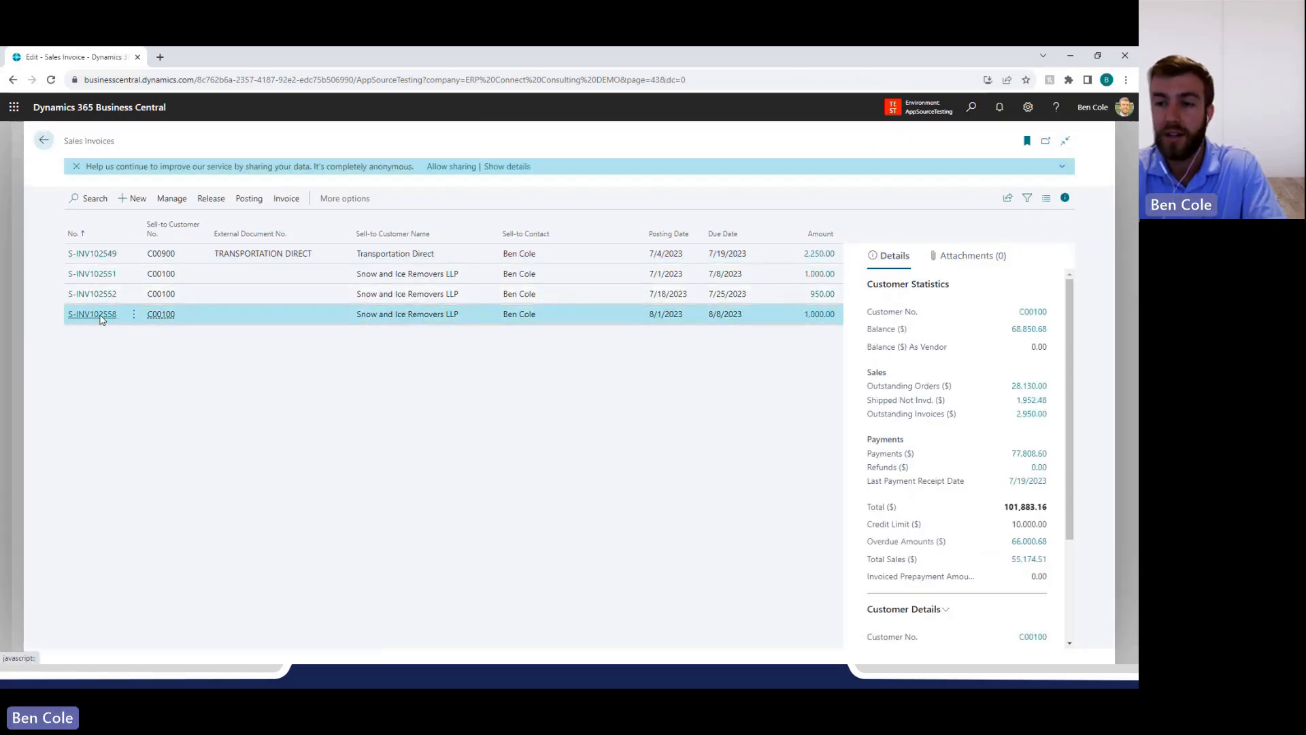
click(93, 315)
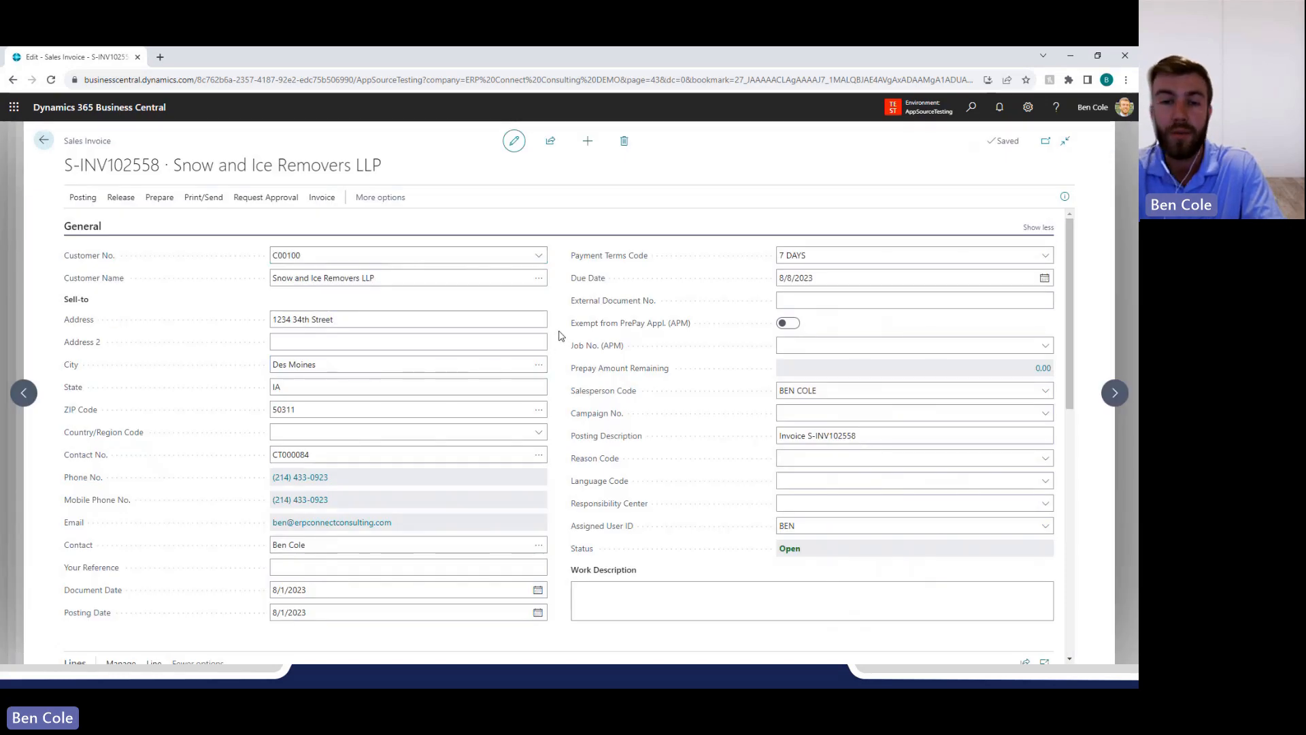
scroll(559, 334, down, 4)
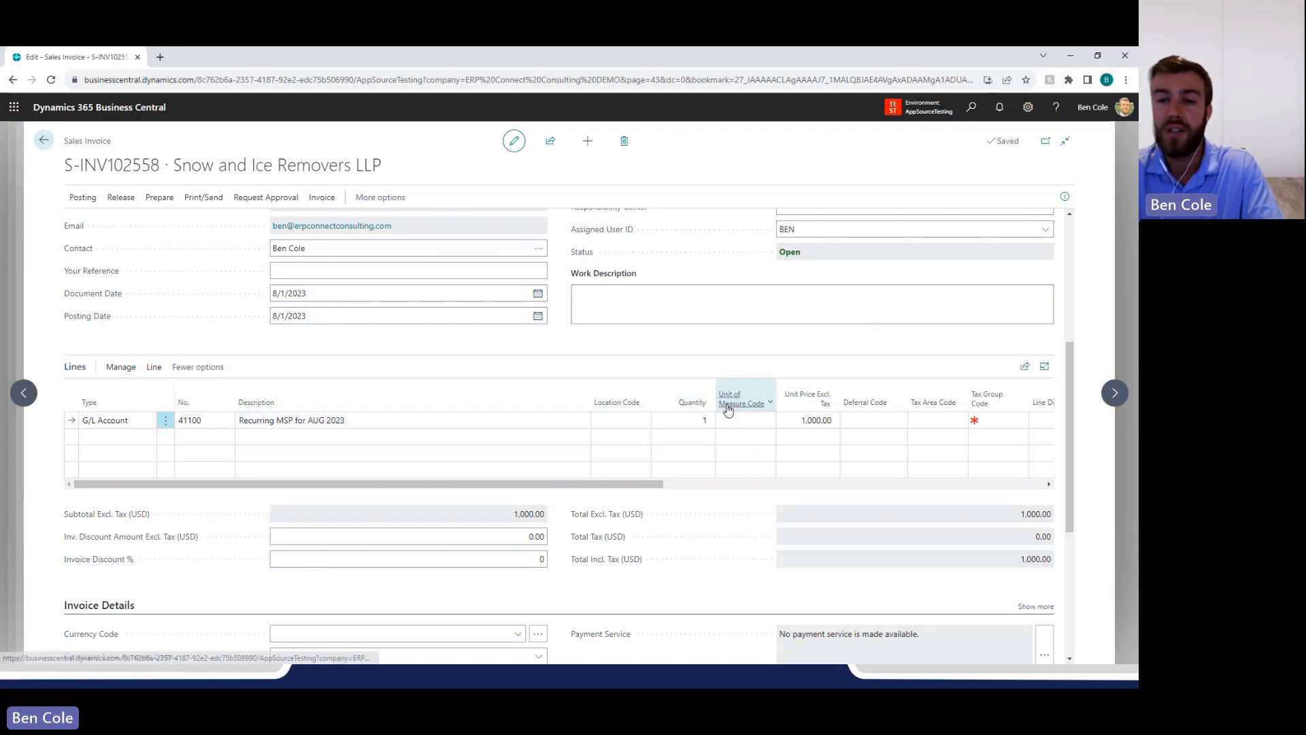
Post the generated sales invoice and decline opening the posted invoice.
click(79, 203)
click(92, 225)
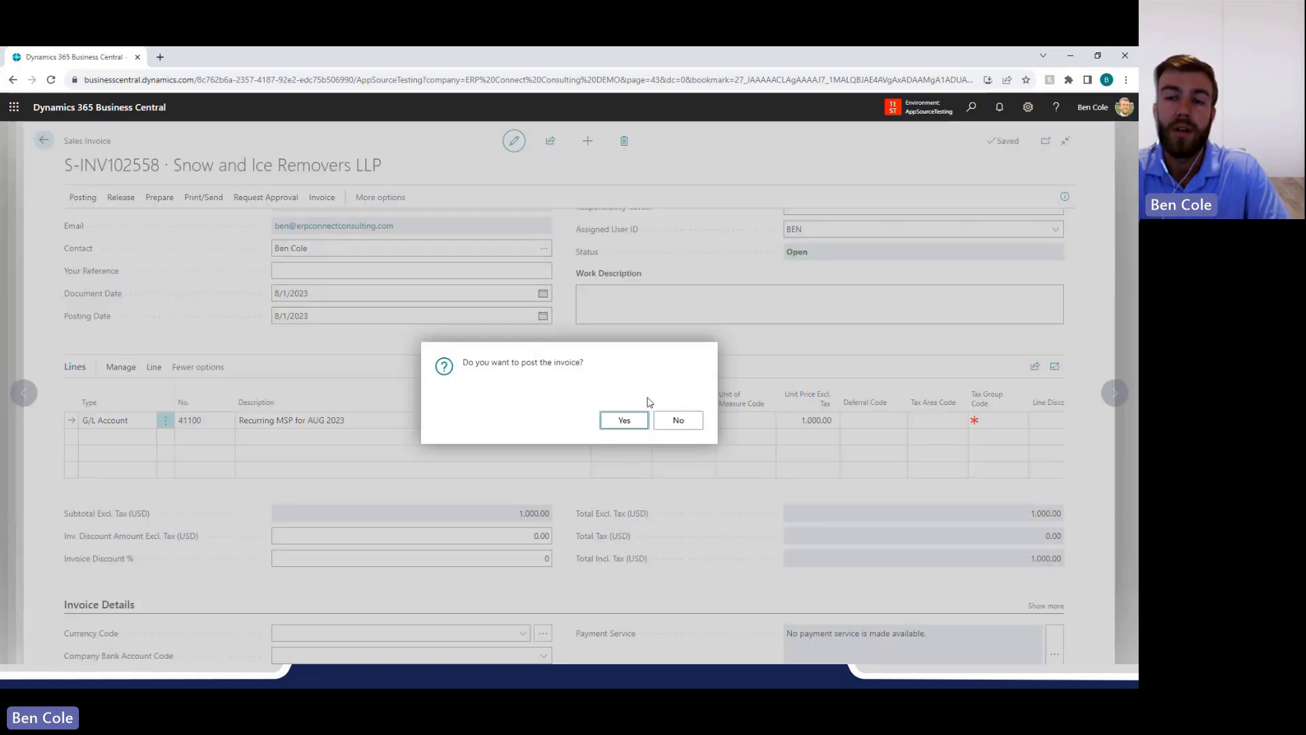
click(635, 422)
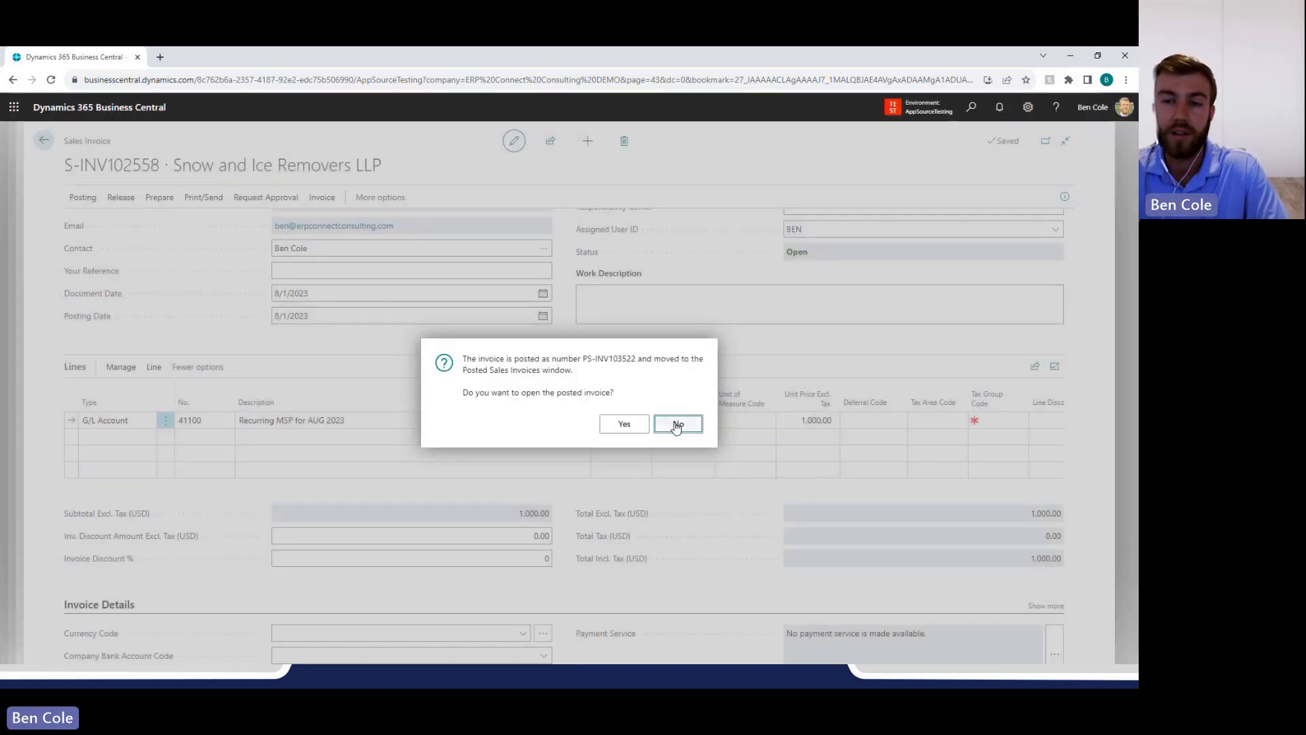
click(677, 425)
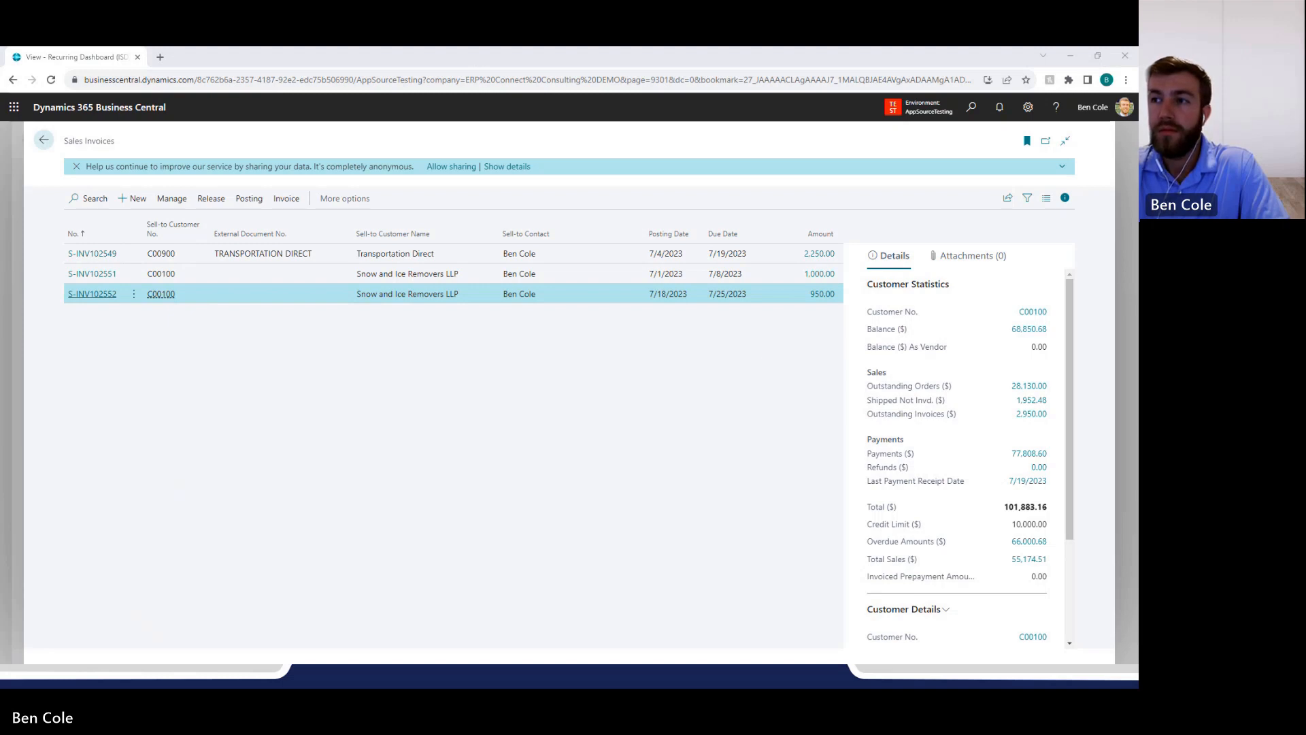
key(alt+Tab)
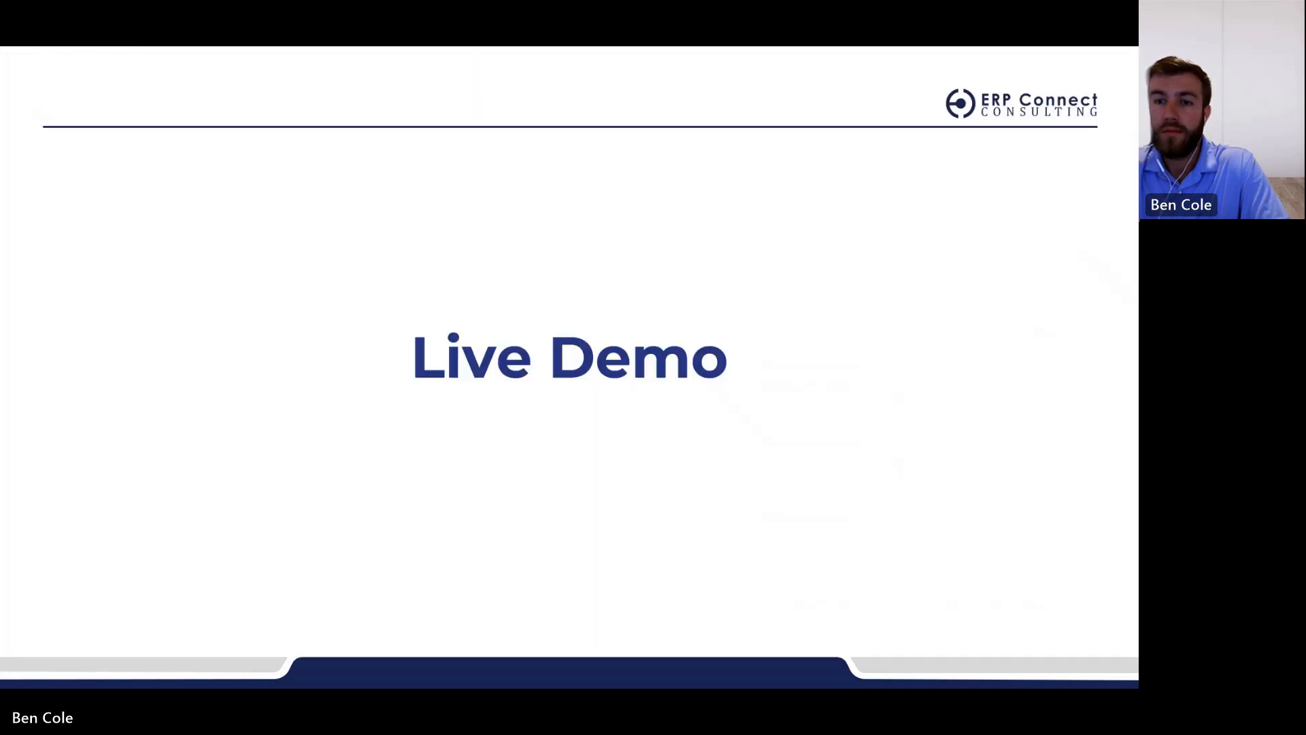
click(562, 292)
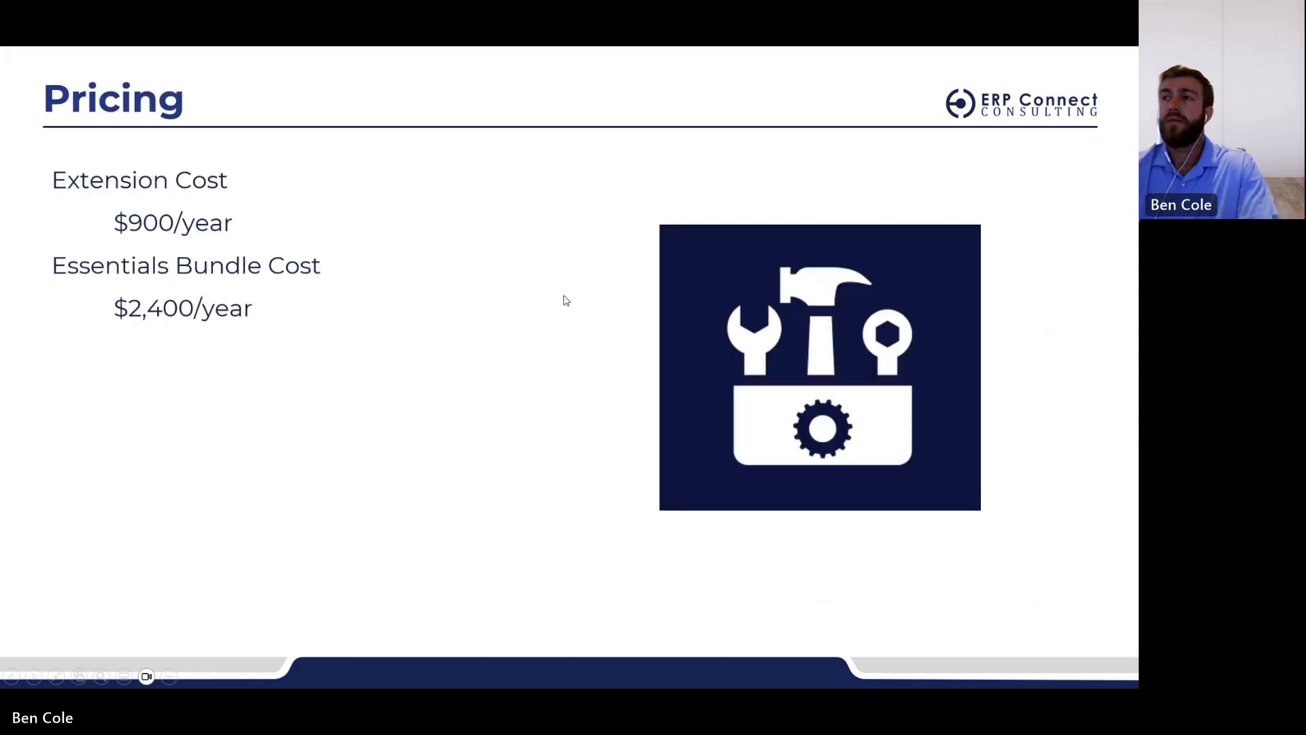